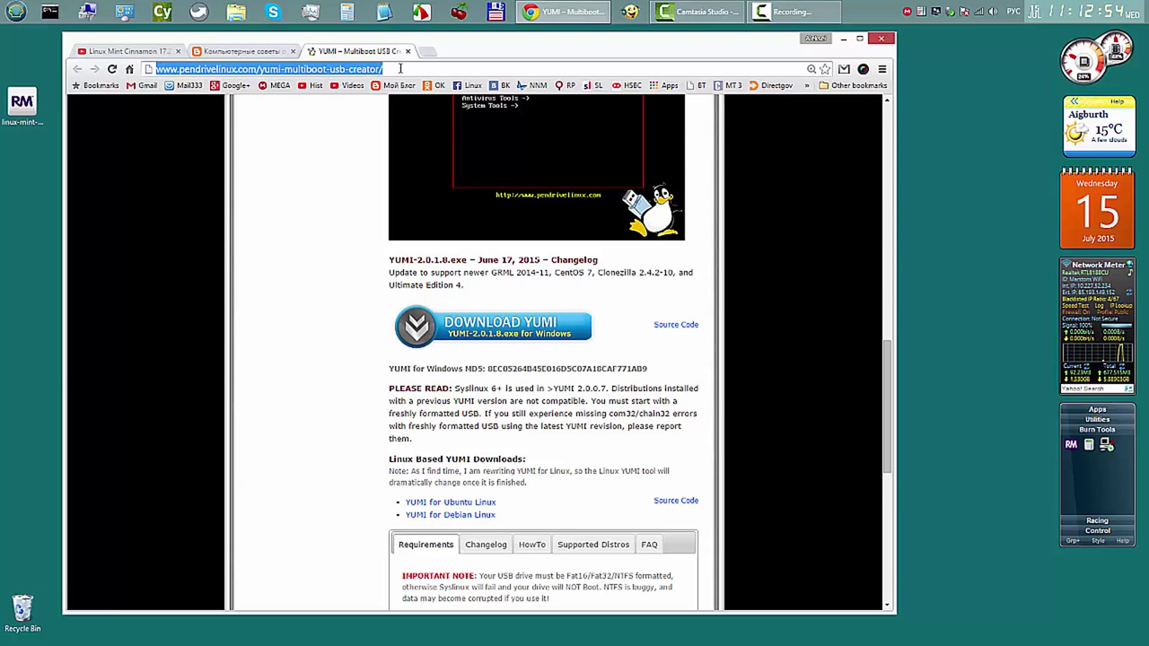
- Copy the web address of the YUMI multiboot USB creator page into an untitled text note and return to the browser
right_click(376, 76)
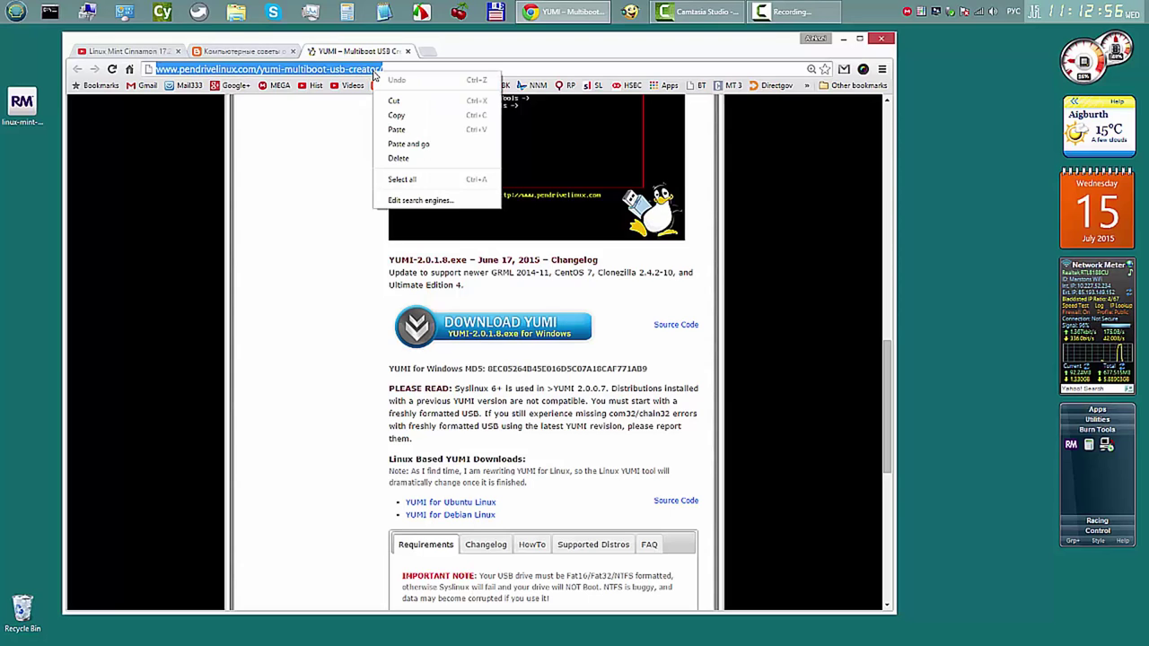
click(397, 114)
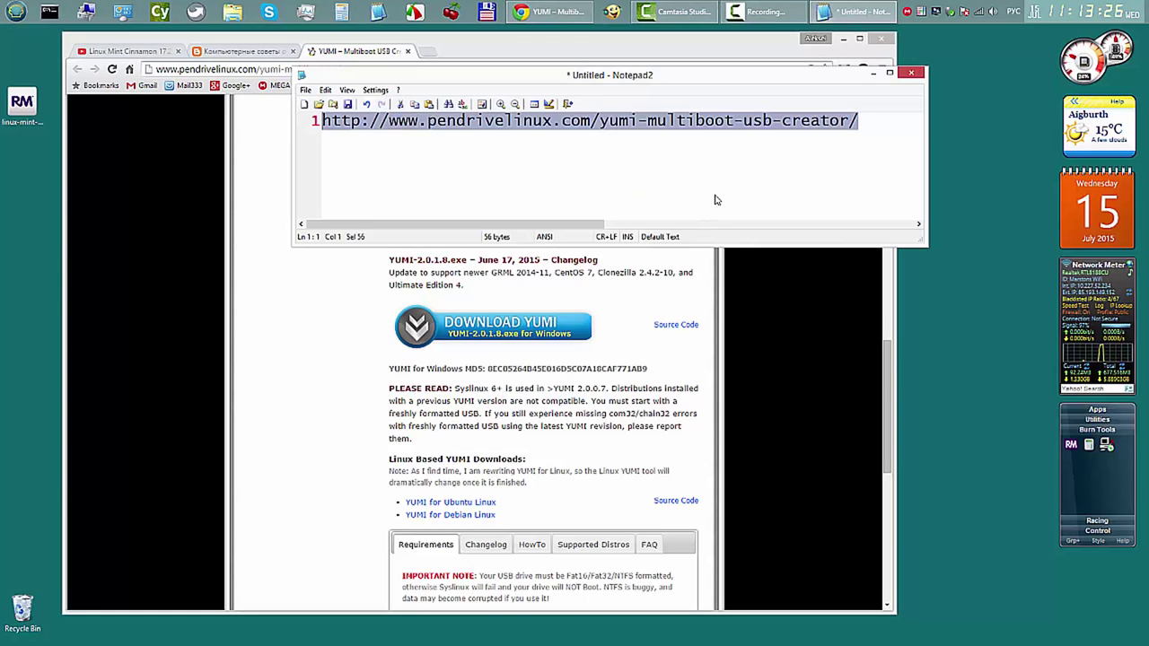
click(294, 339)
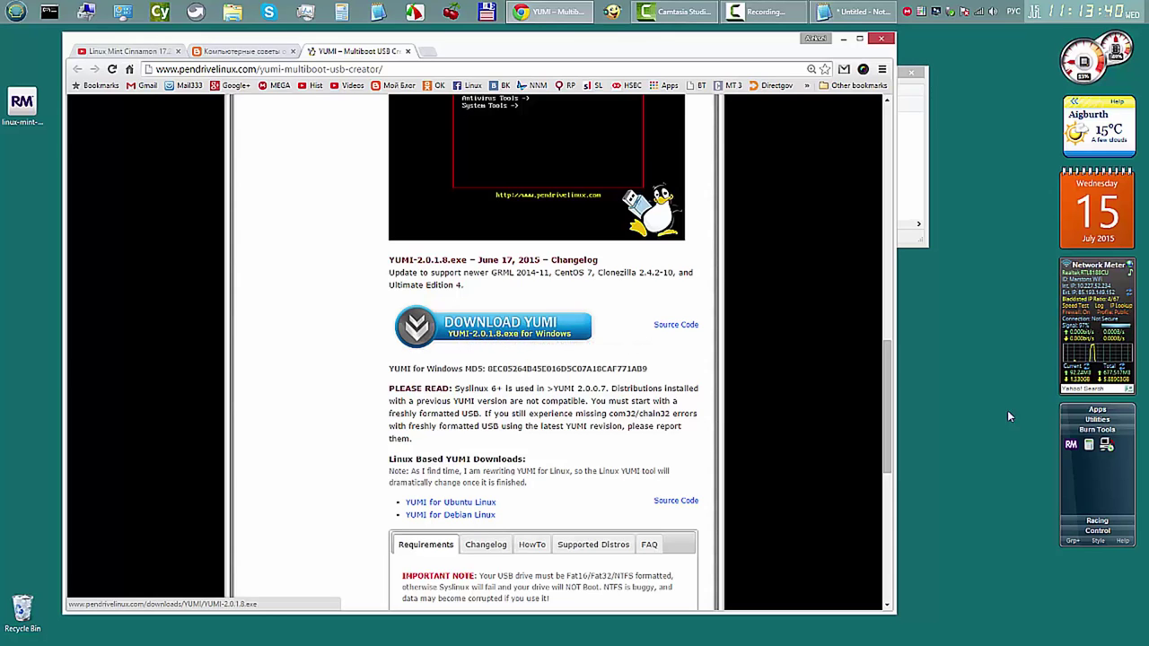
- Minimize the browser and close the untitled text note without saving its changes
click(1109, 447)
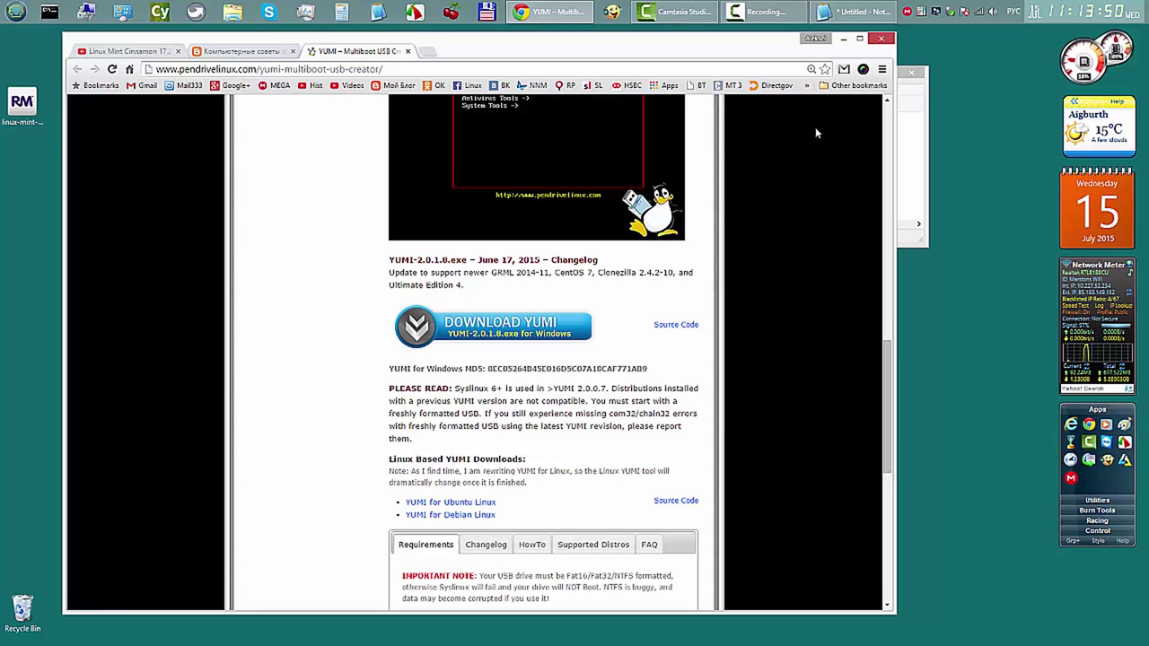
click(844, 39)
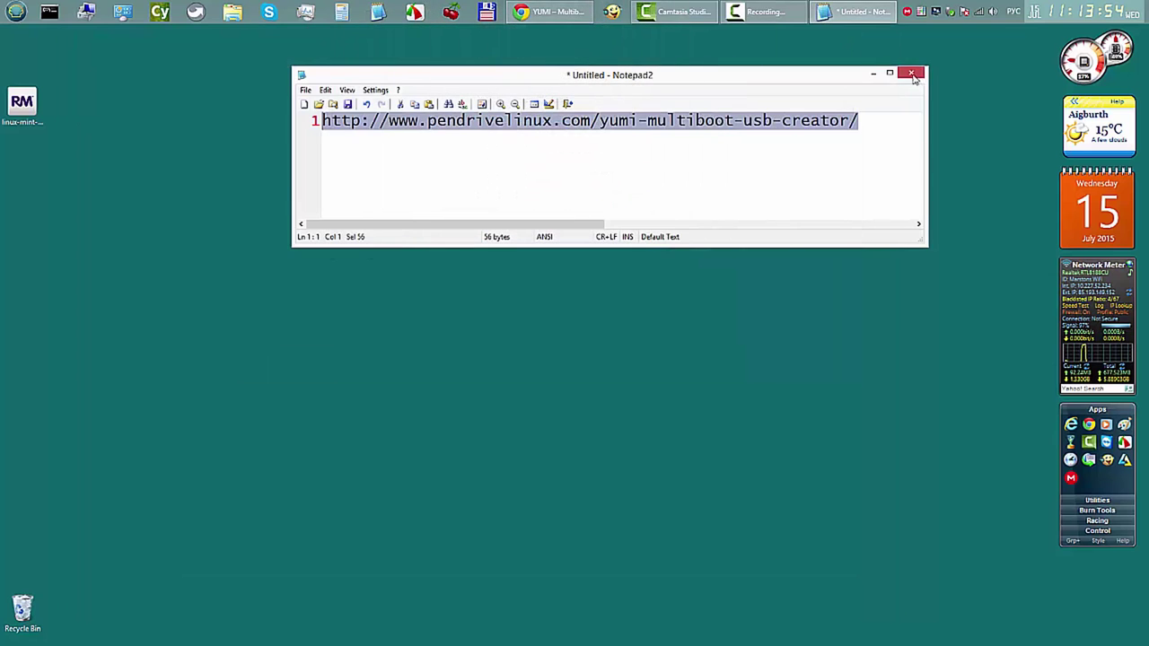
click(911, 73)
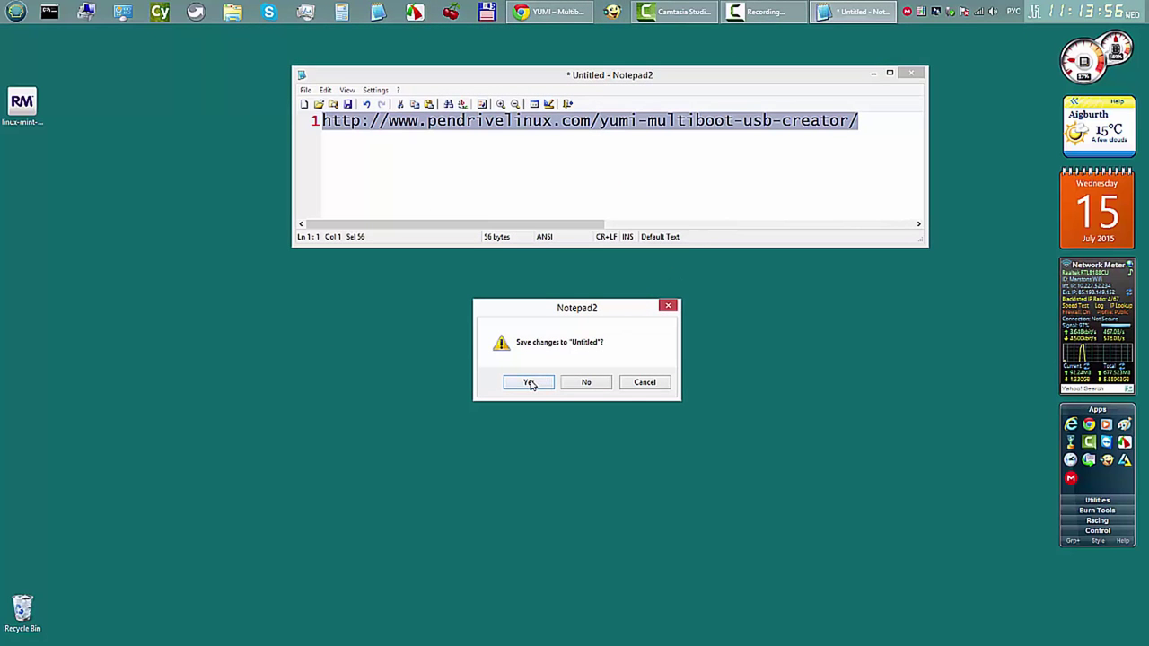
click(585, 382)
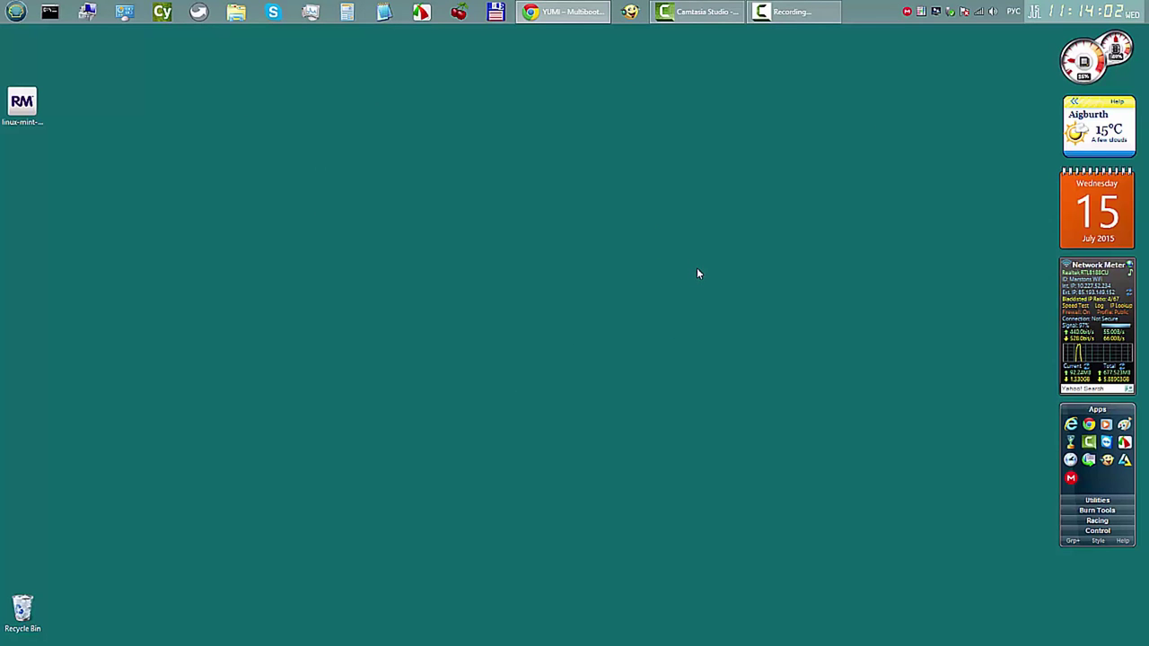
- Launch RMPrepUSB from the Burn Tools group and choose to boot from an ISO file using the QEMU emulator
click(1095, 510)
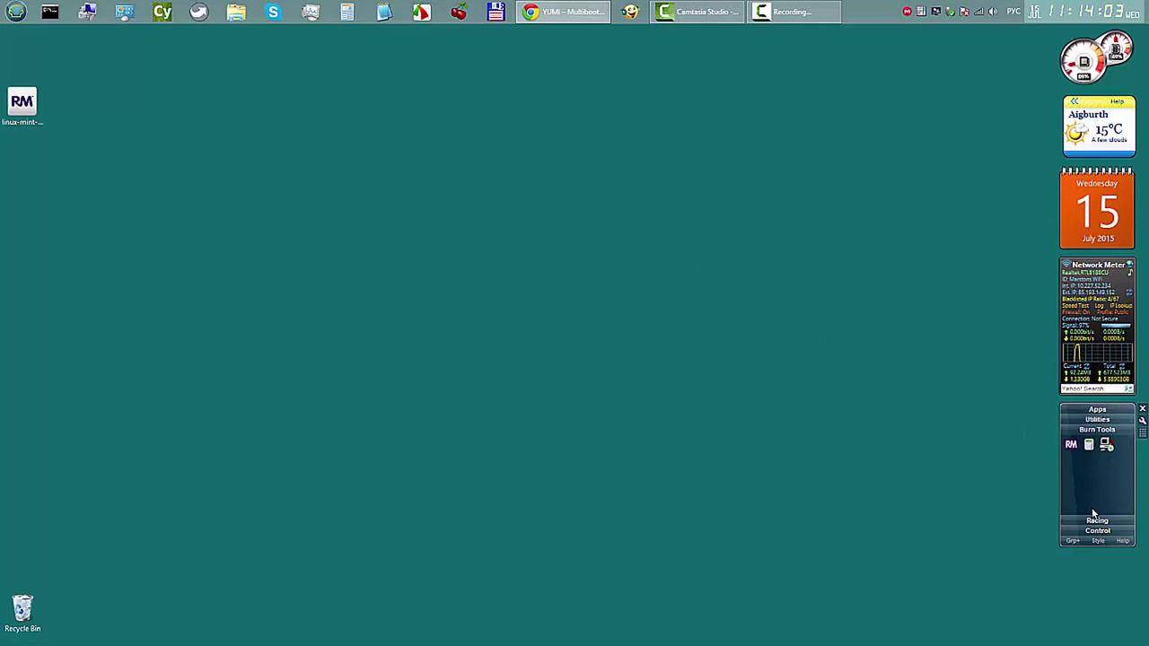
click(1071, 447)
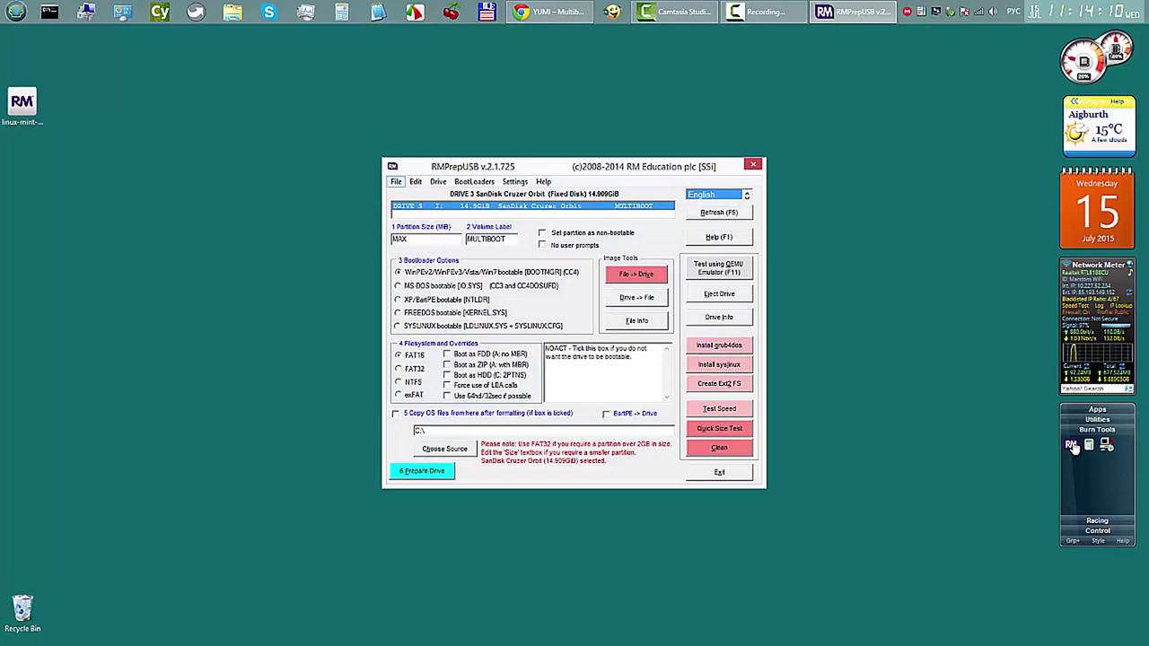
key(alt+f)
key(Down)
key(Down)
key(Down)
key(Down)
key(Down)
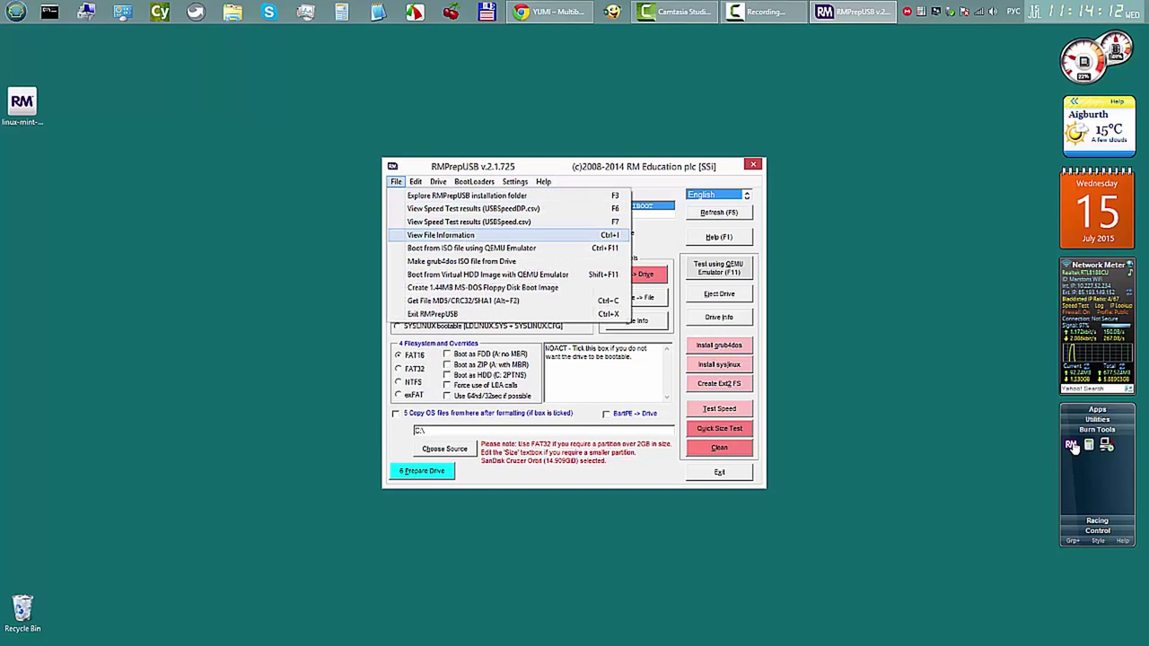
key(Return)
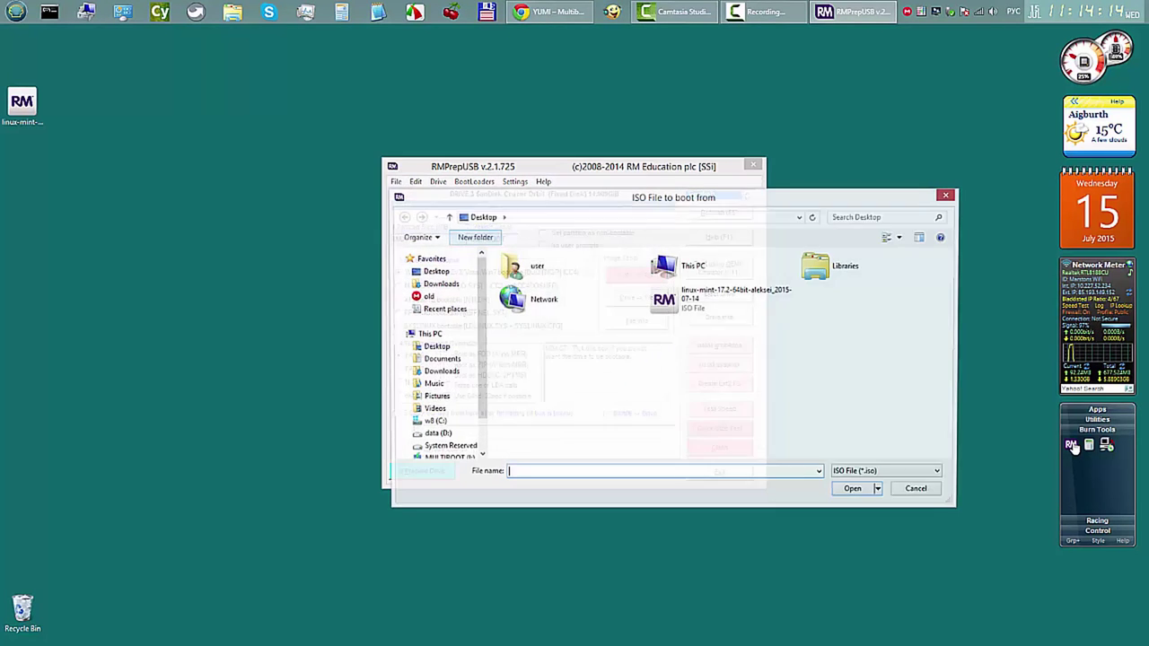
- Test-boot the Linux Mint 17.2 64-bit ISO from the desktop with 1000 MB of virtual memory, and close the emulator and RMPrepUSB
key(shift+Tab)
key(Return)
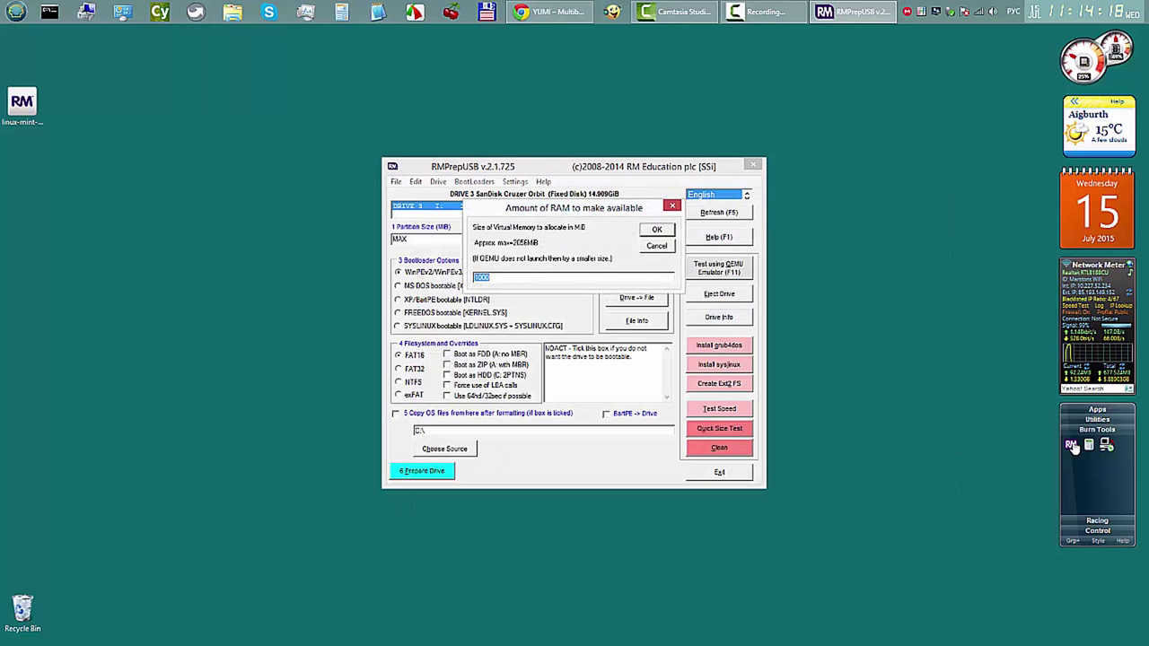
key(Return)
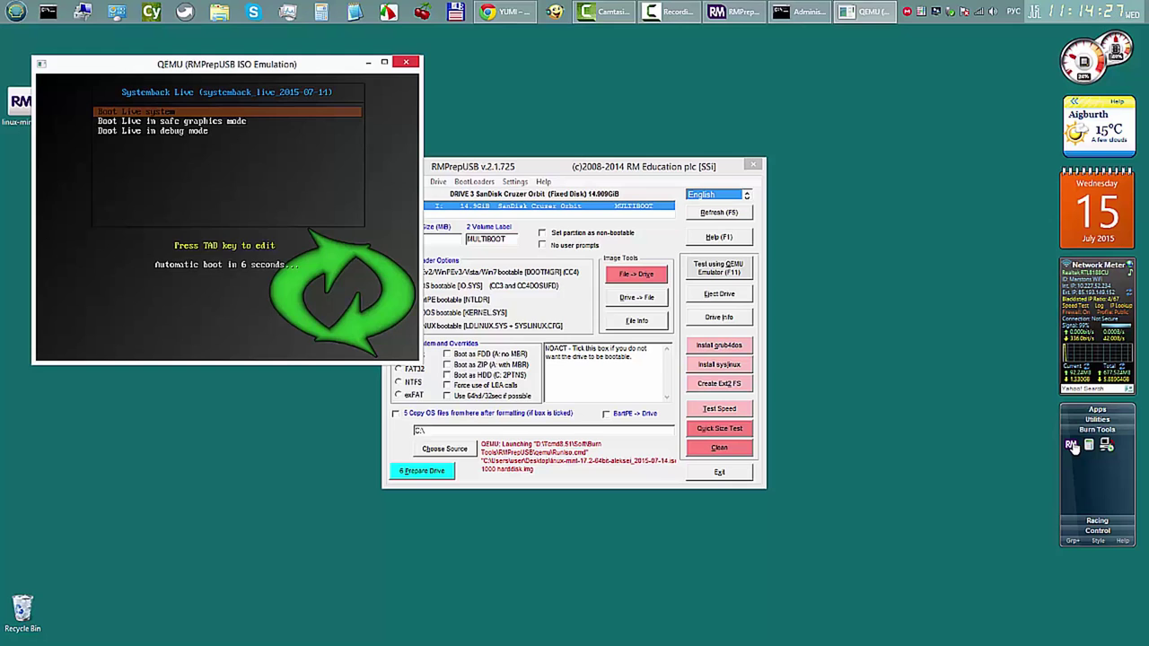
key(alt+F4)
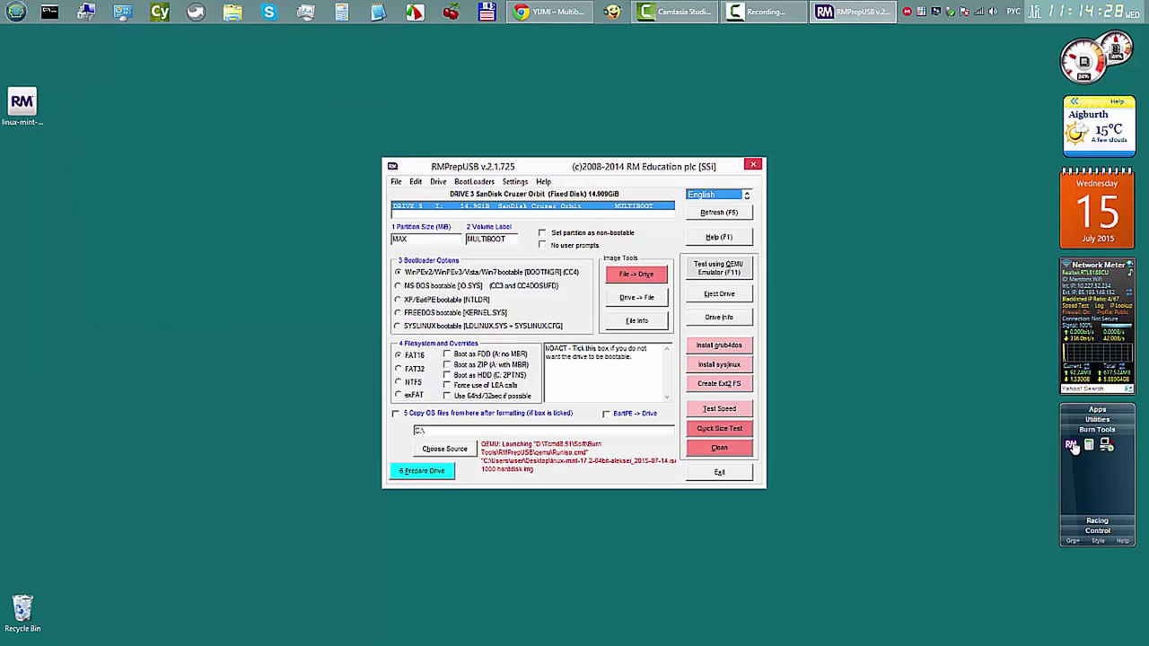
click(753, 165)
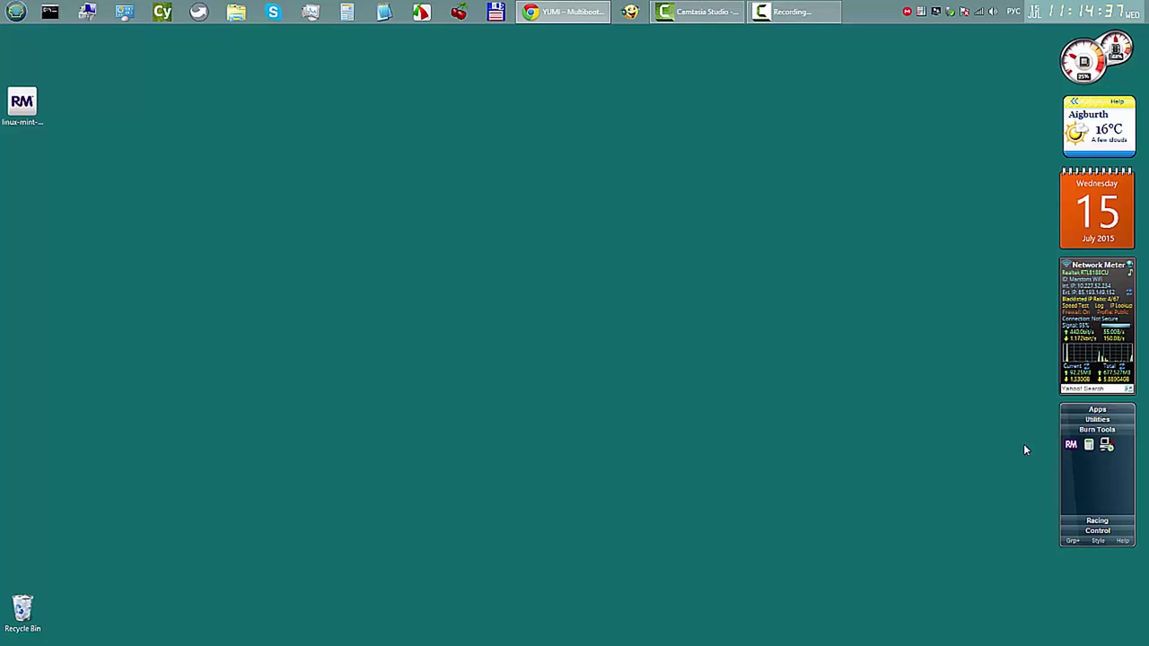
- Start the mint virtual machine in Oracle VM VirtualBox and view its desktop in a maximized window
click(1098, 420)
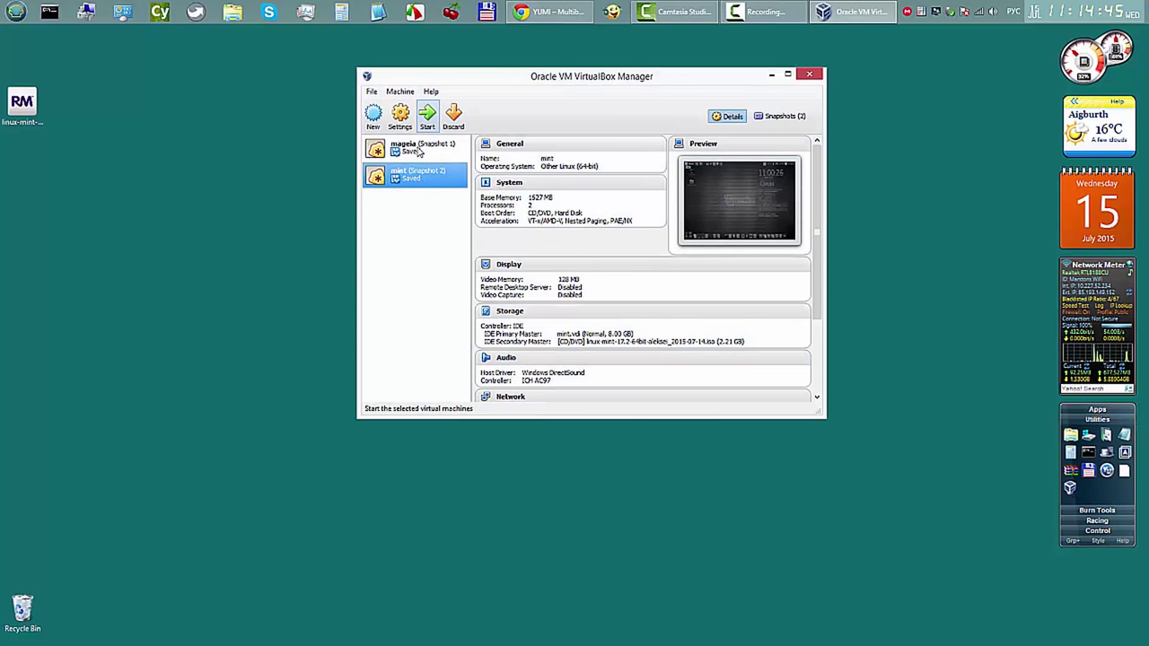
click(427, 117)
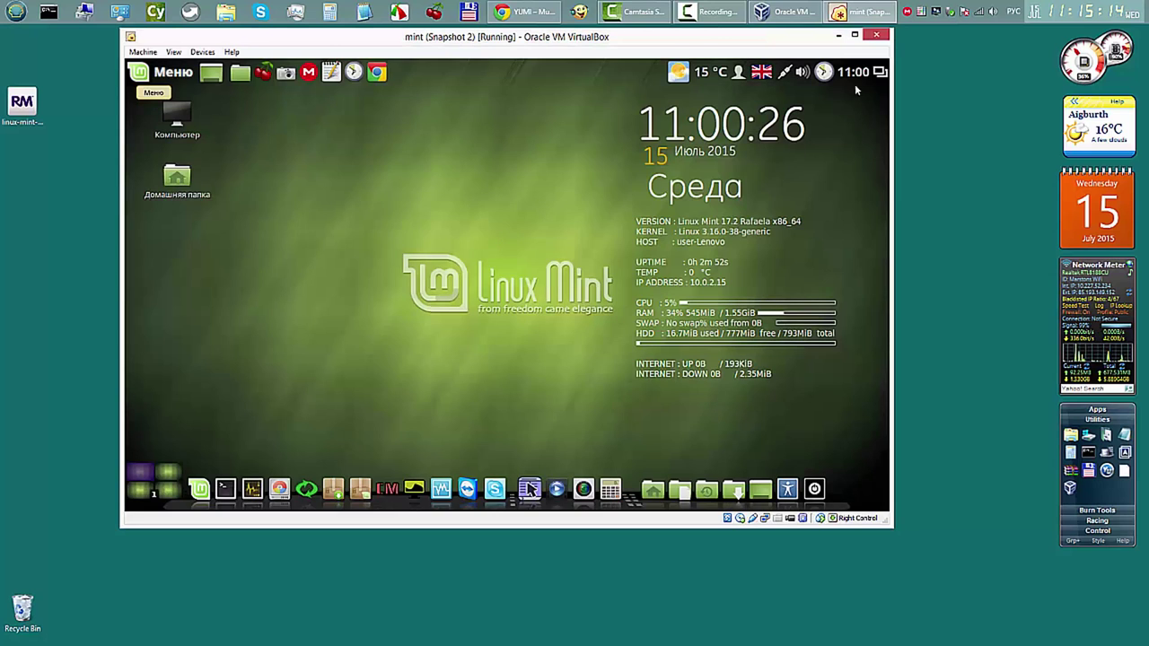
click(855, 37)
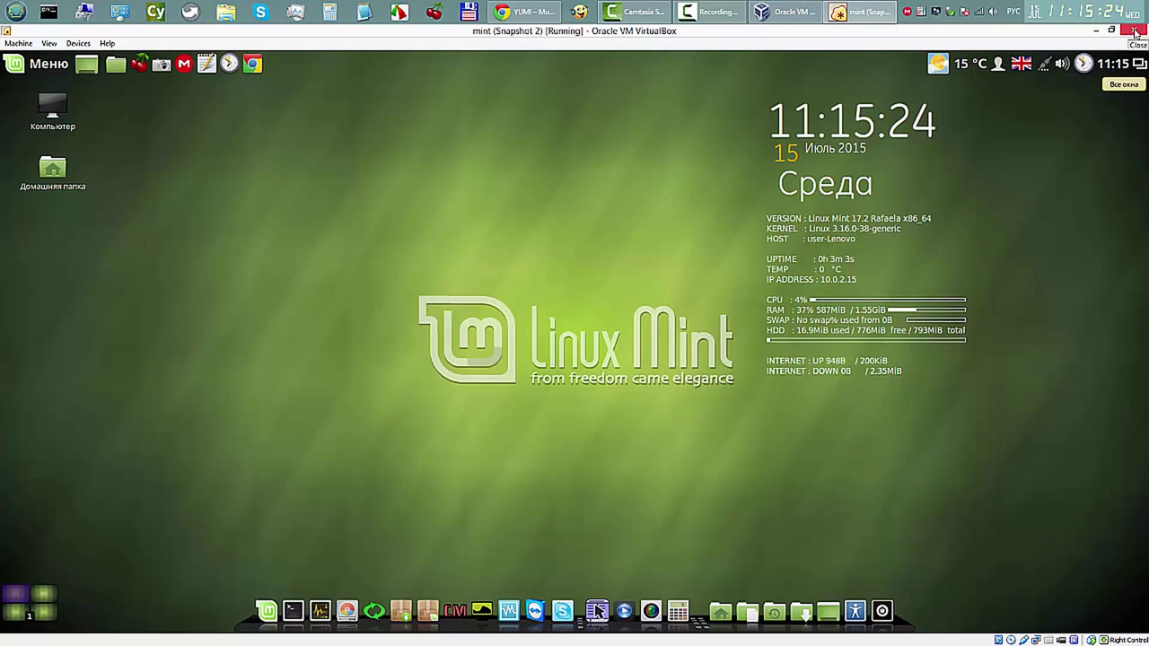
click(1111, 31)
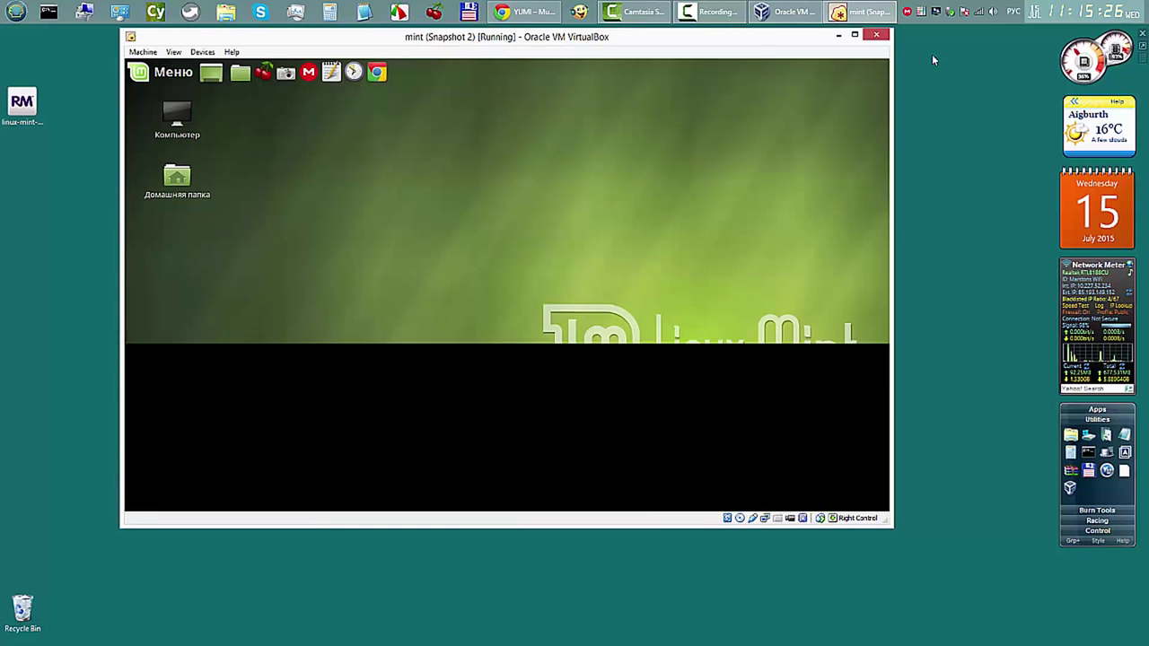
- Power off the mint virtual machine, restoring Snapshot 2, and close VirtualBox Manager
click(876, 34)
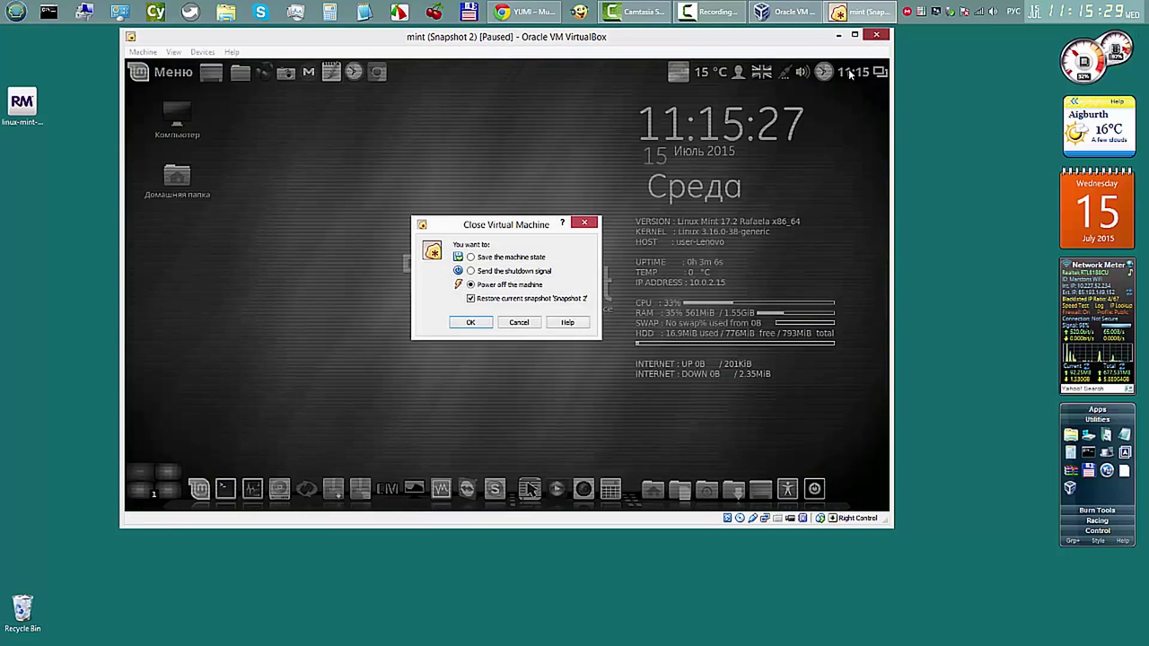
click(470, 322)
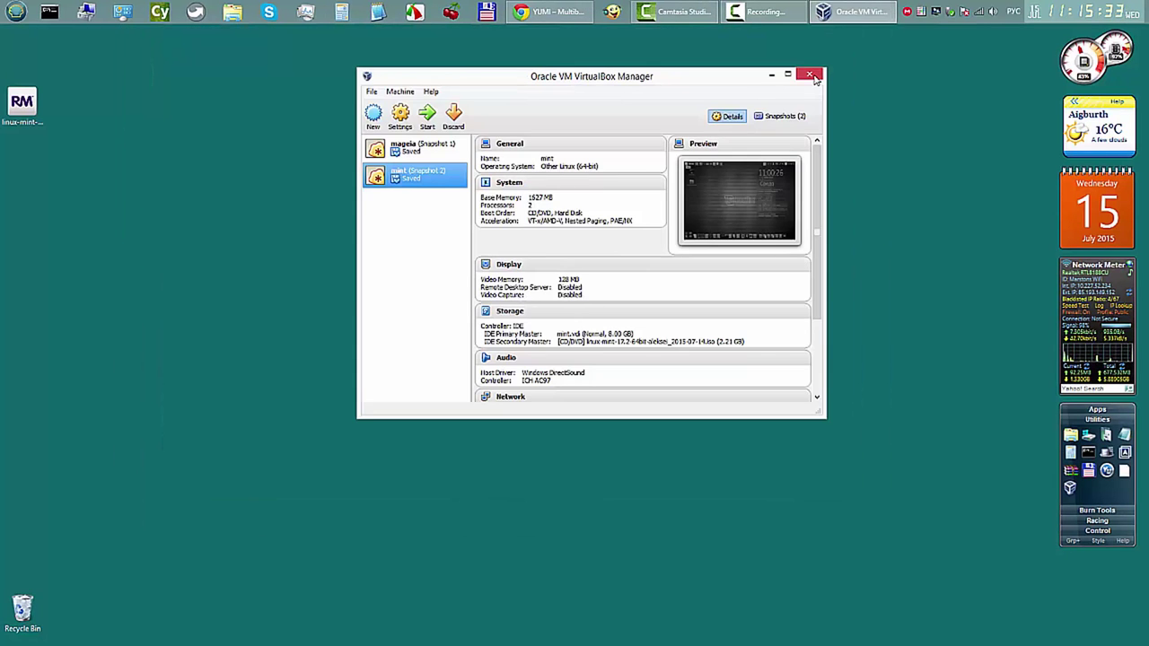
click(810, 75)
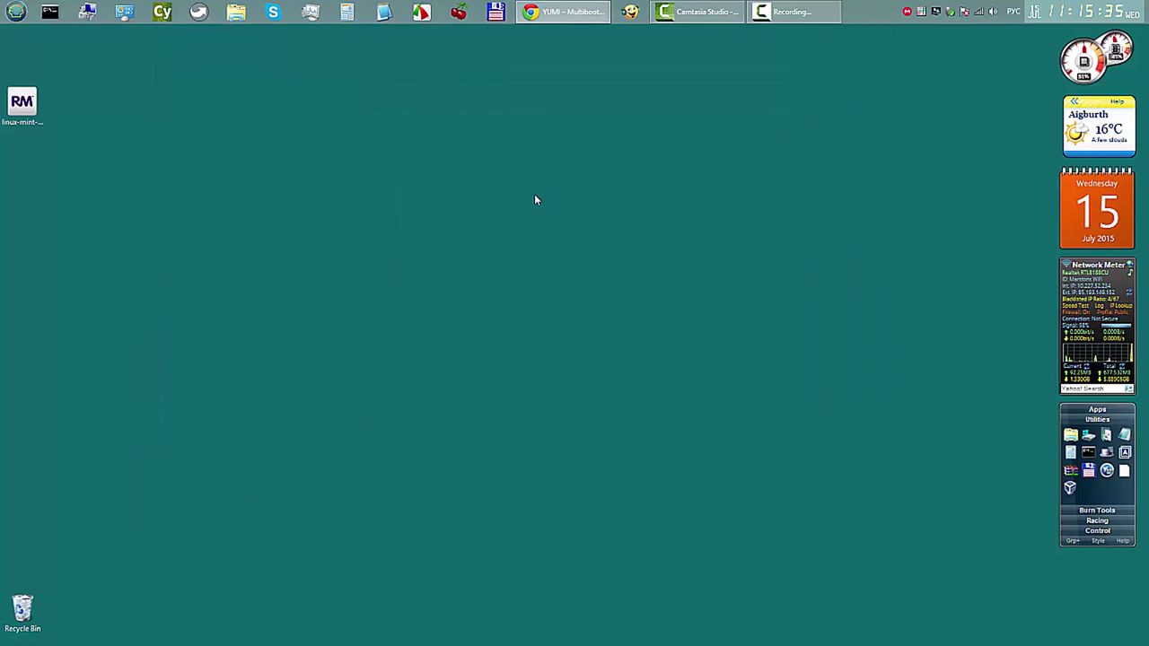
- Launch YUMI 2.0.1.8 from the Burn Tools group and accept its license agreement
click(1083, 529)
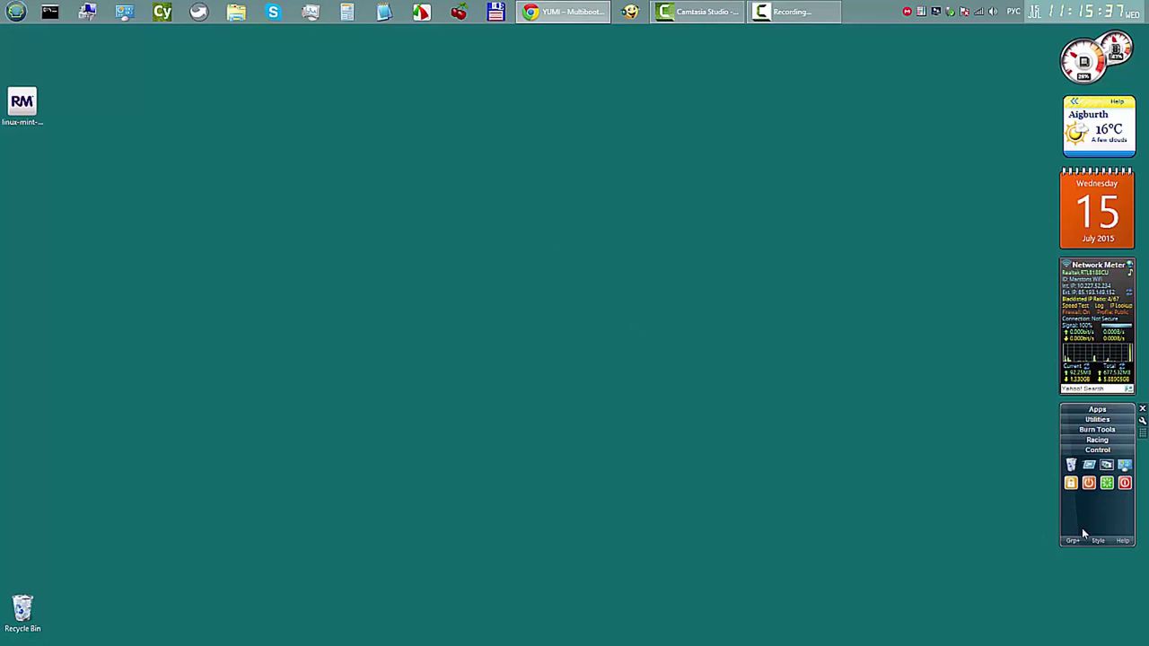
click(1097, 430)
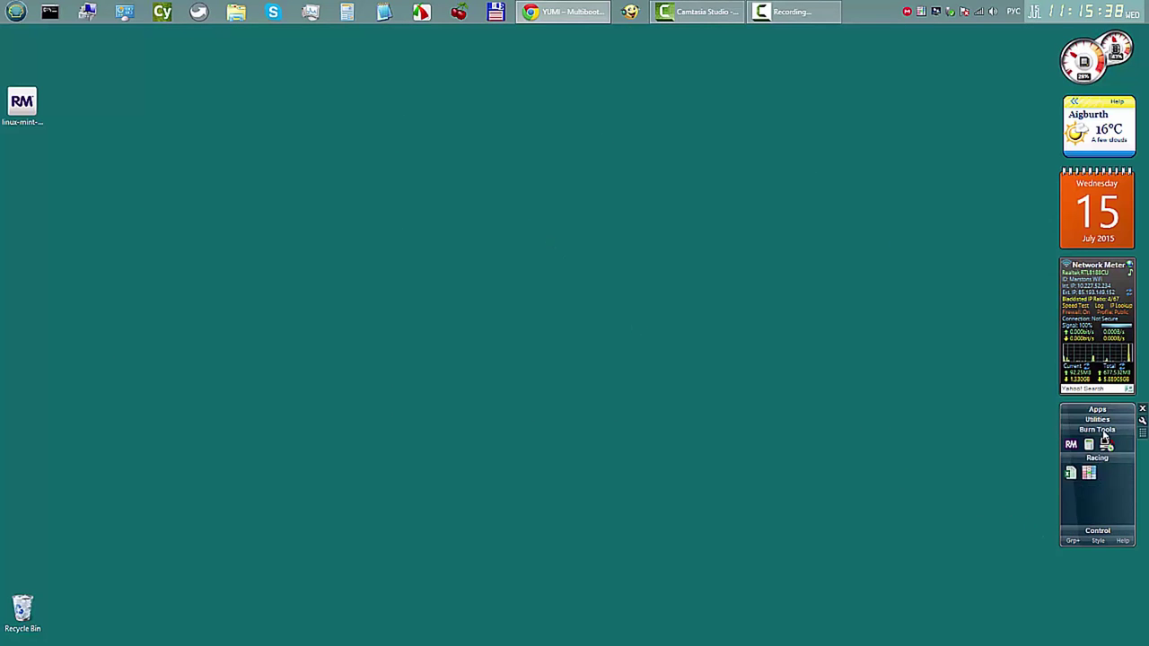
click(1105, 445)
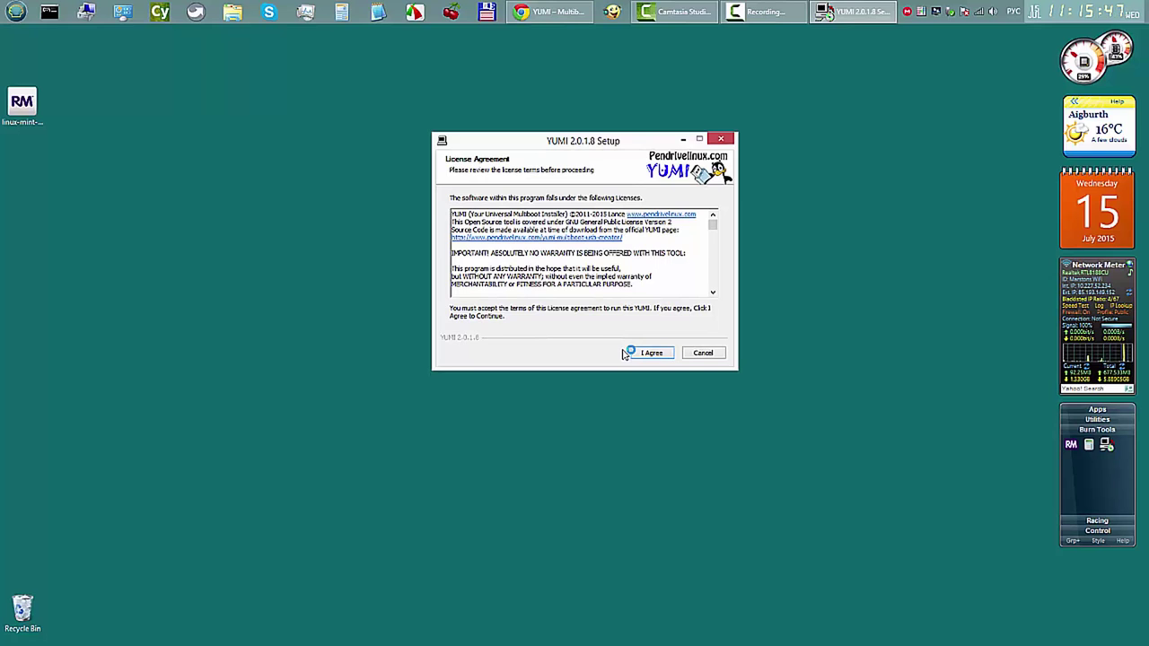
click(626, 353)
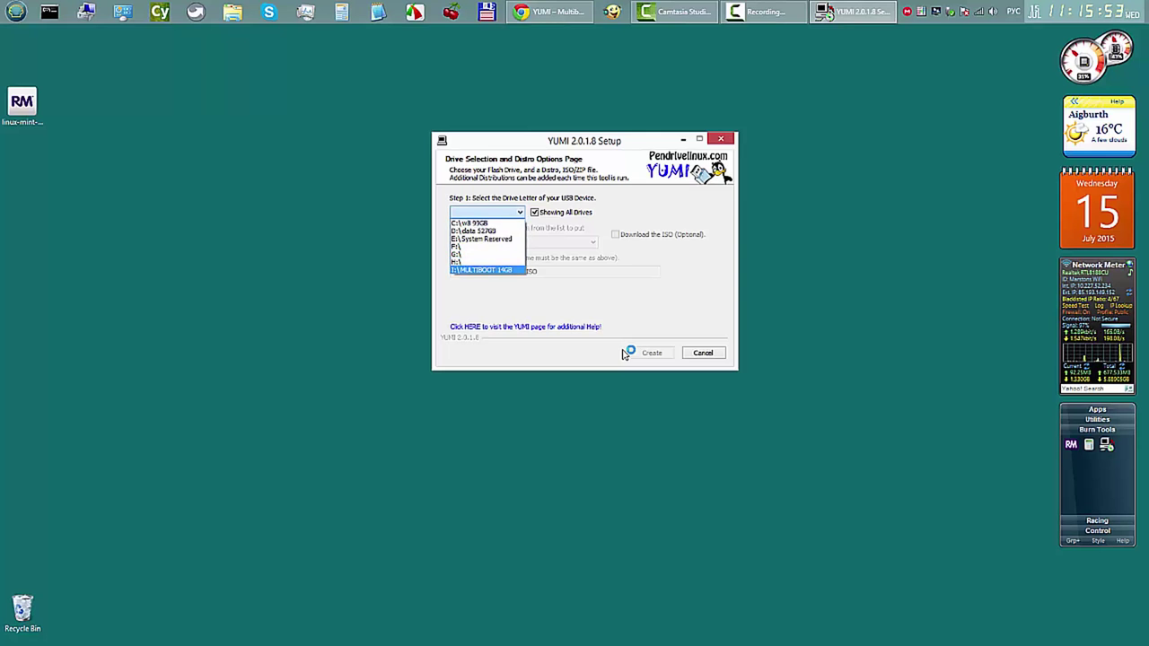
- Select I:\ MULTIBOOT as the USB device and remove its installed Linux Mint 17.2 64-bit distribution dated 2015-07-14
key(Return)
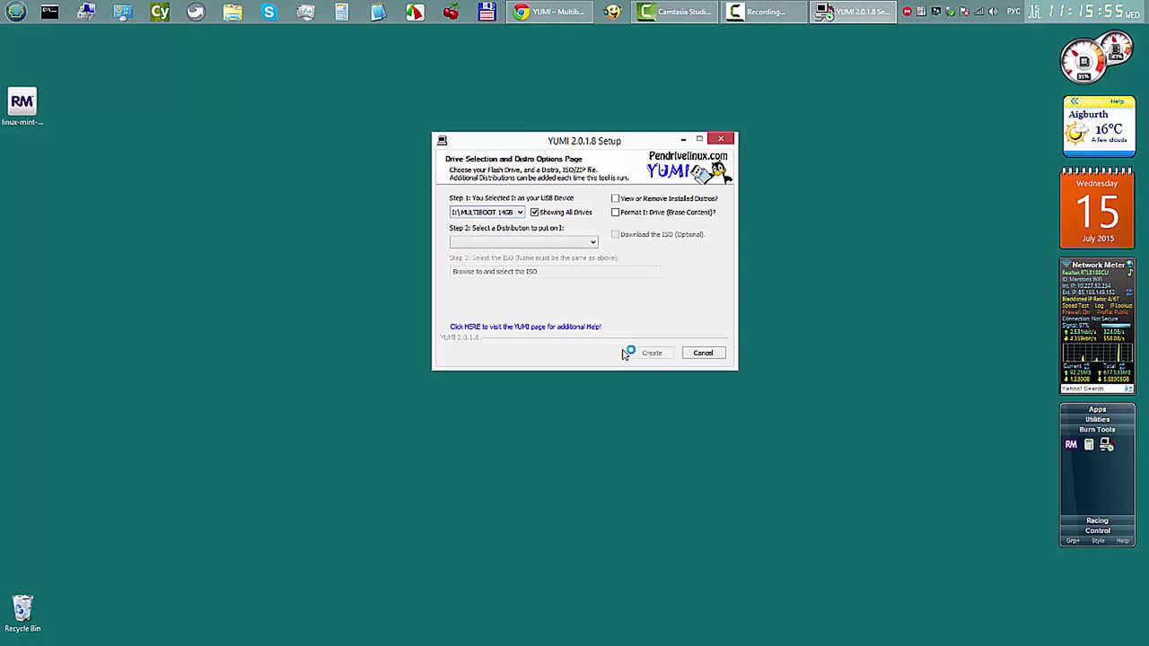
key(space)
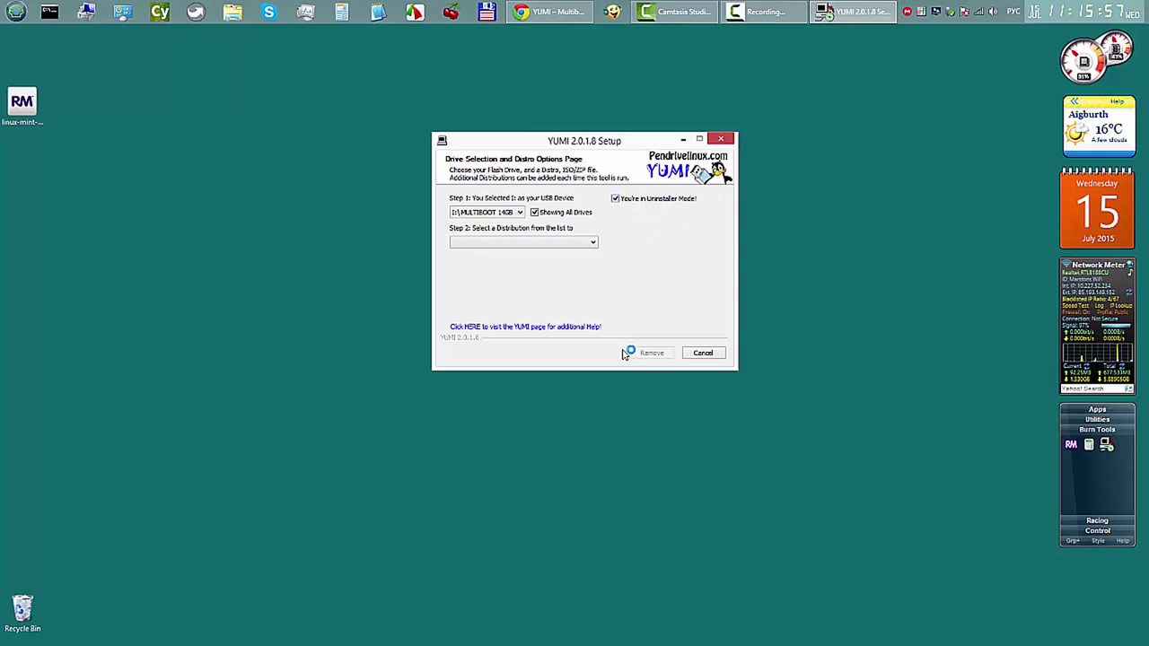
key(alt+Down)
key(Down)
key(Down)
key(Down)
key(Down)
key(Down)
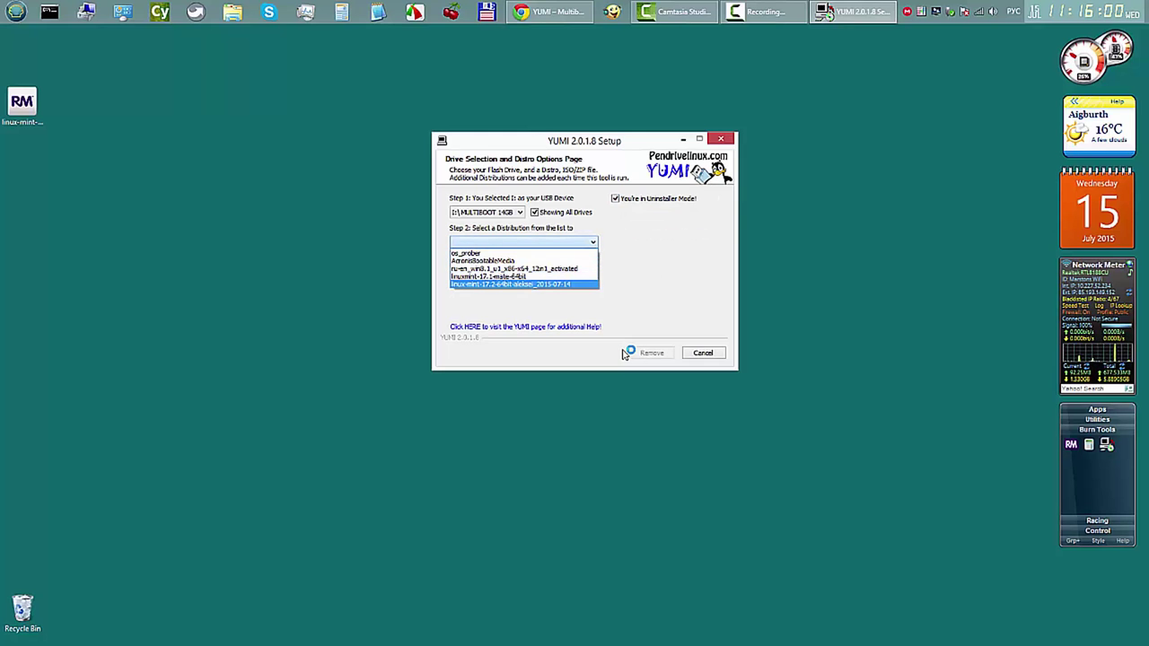
key(Return)
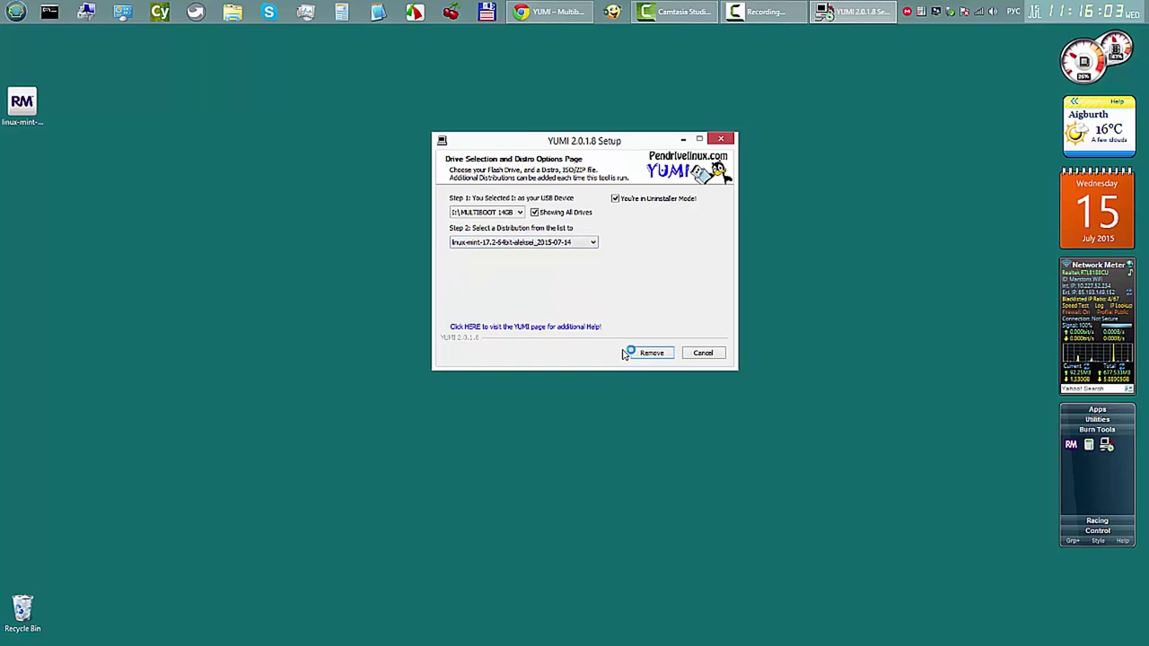
key(Return)
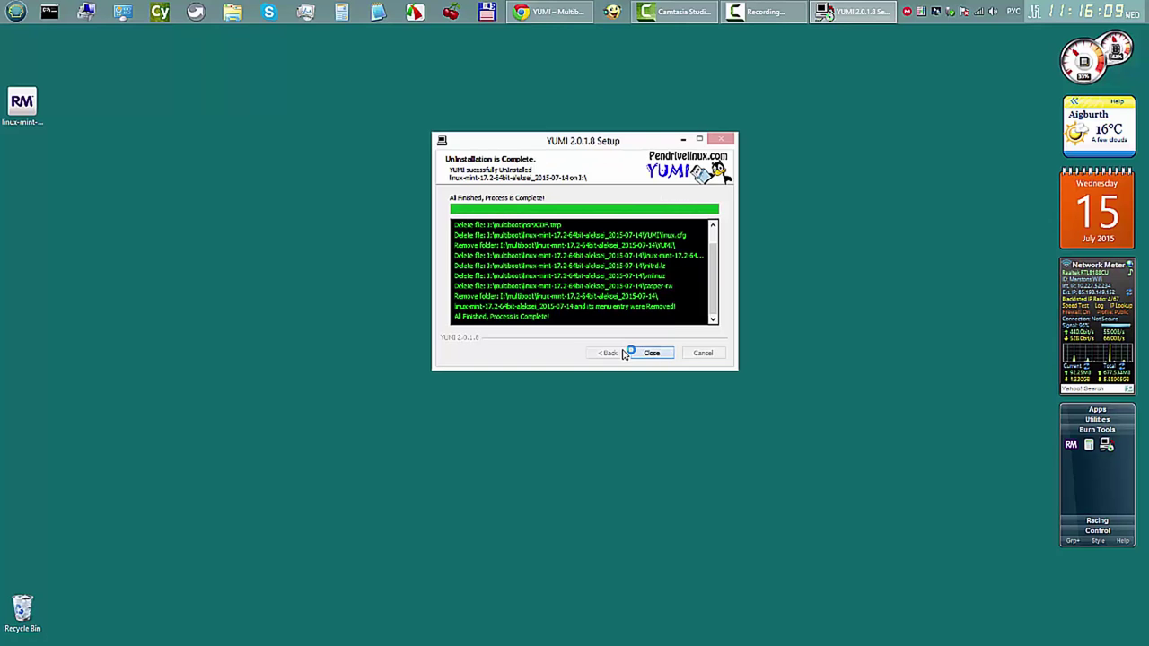
- Finish the removal, continue with adding another distribution, and with all drives shown select I:\ MULTIBOOT 14GB as the USB device
key(Return)
key(Return)
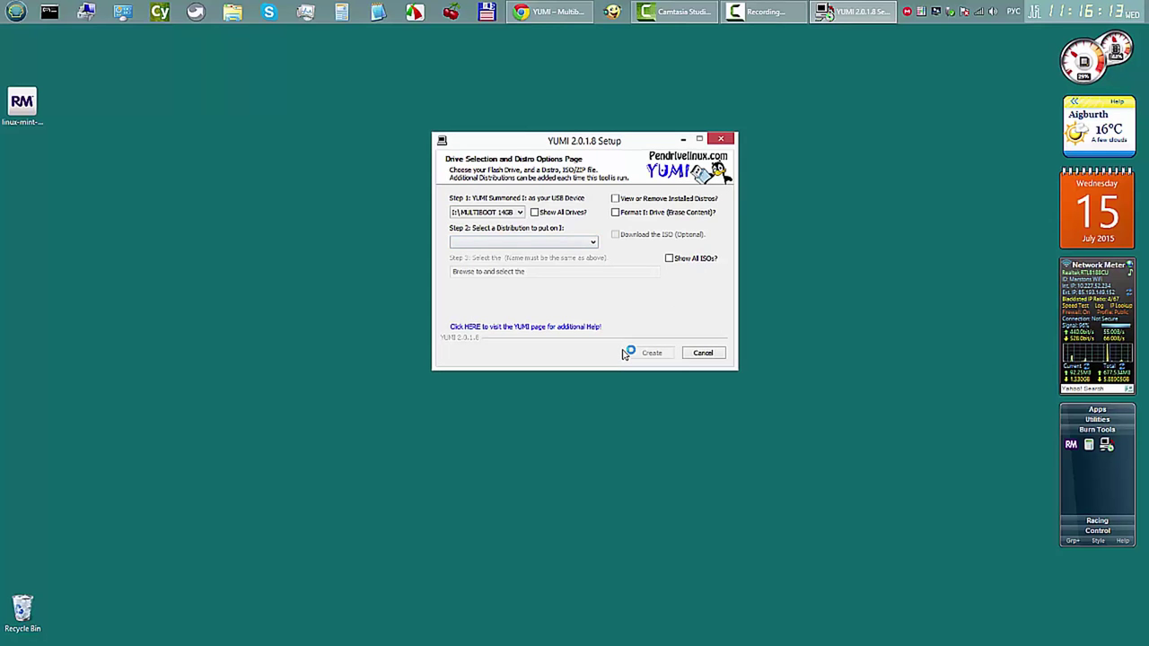
key(space)
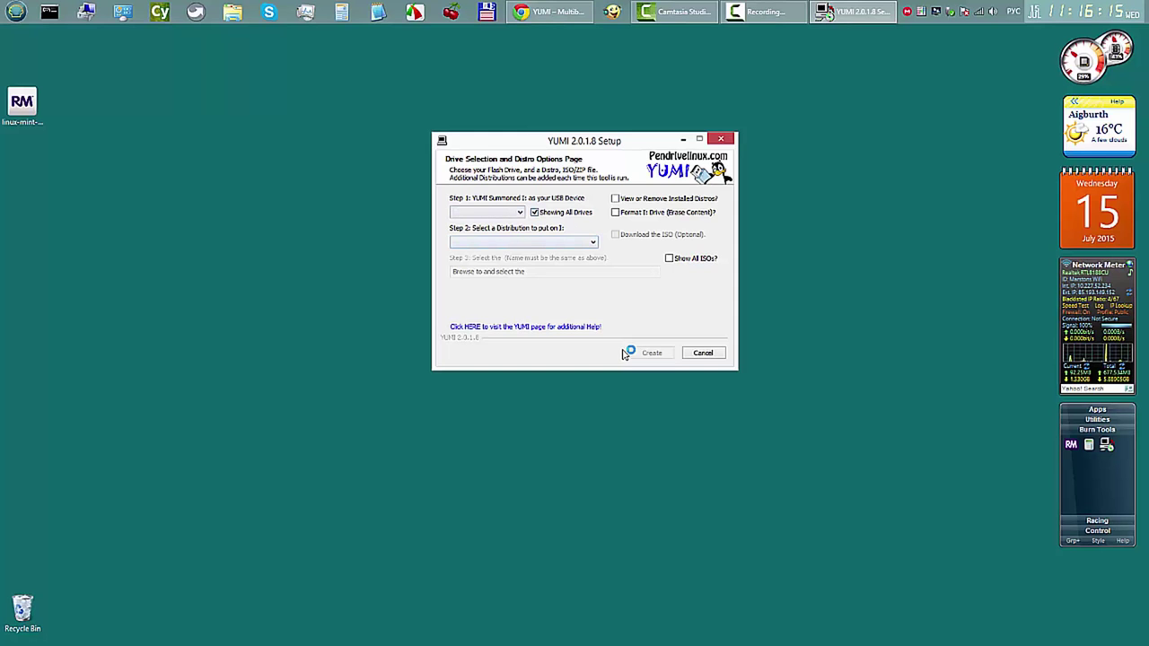
key(alt+Down)
key(Down)
key(Down)
key(Down)
key(Down)
key(Down)
key(Down)
key(Down)
key(Return)
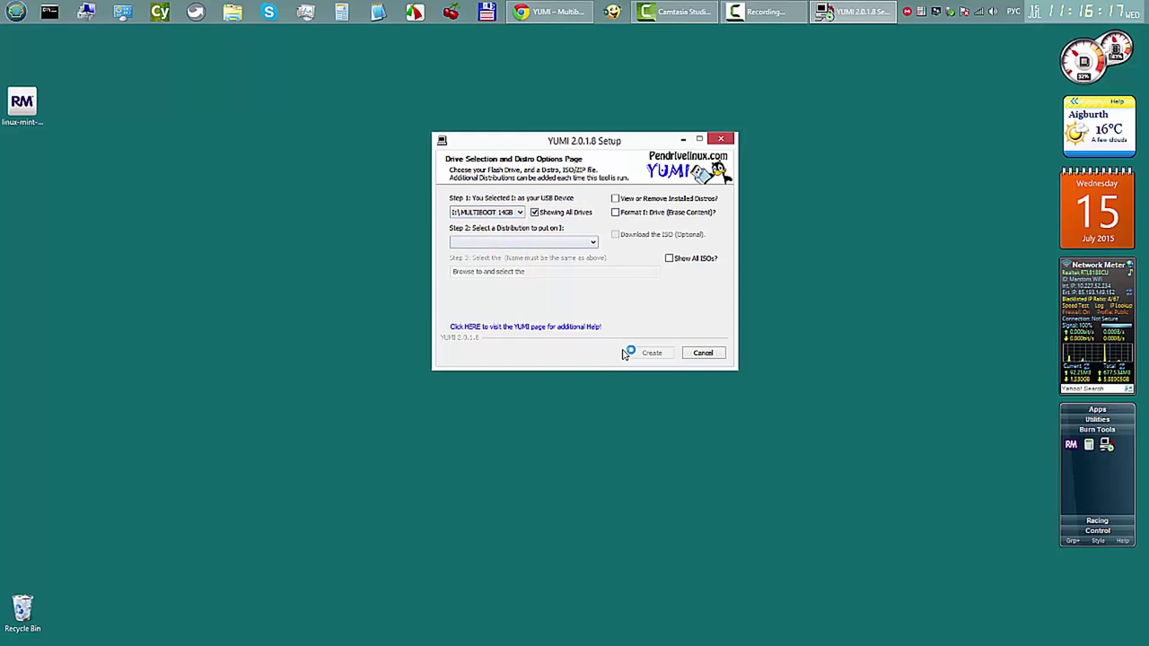
- Select Linux Mint as the distribution to put on drive I:
key(alt+Down)
key(Down)
key(Down)
key(Down)
key(Down)
key(Down)
key(Down)
key(Down)
key(Down)
key(Down)
key(Down)
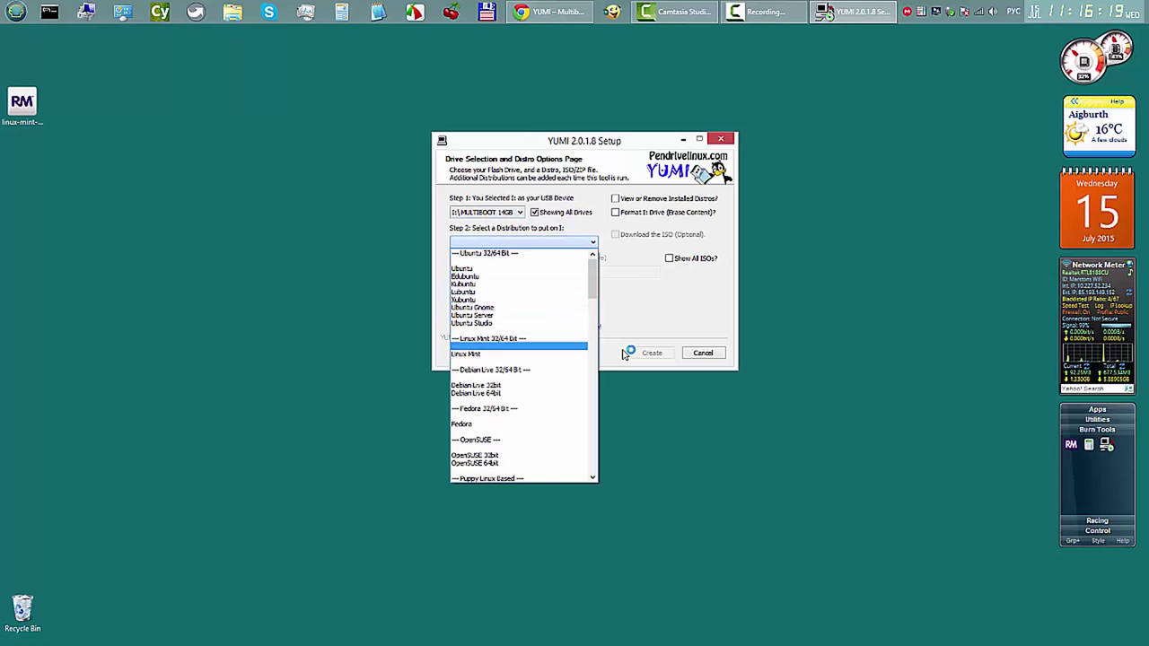
key(Return)
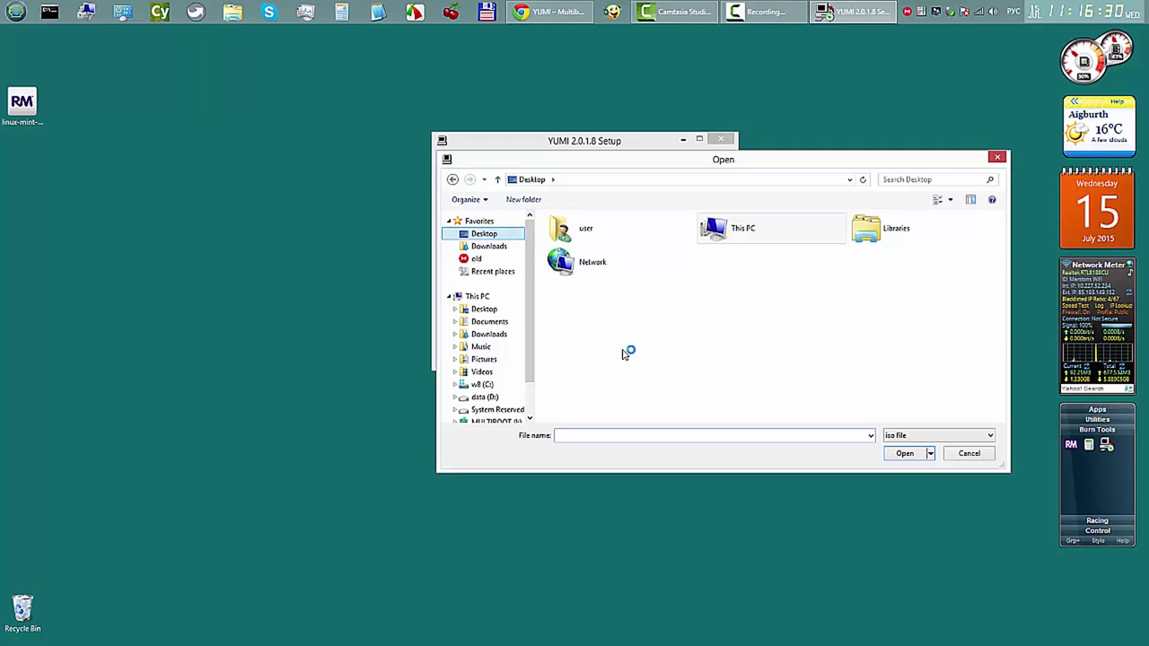
- With all ISOs shown, choose the custom Linux Mint 17.2 64-bit ISO dated 2015-07-14 from the Desktop as the source file
key(Escape)
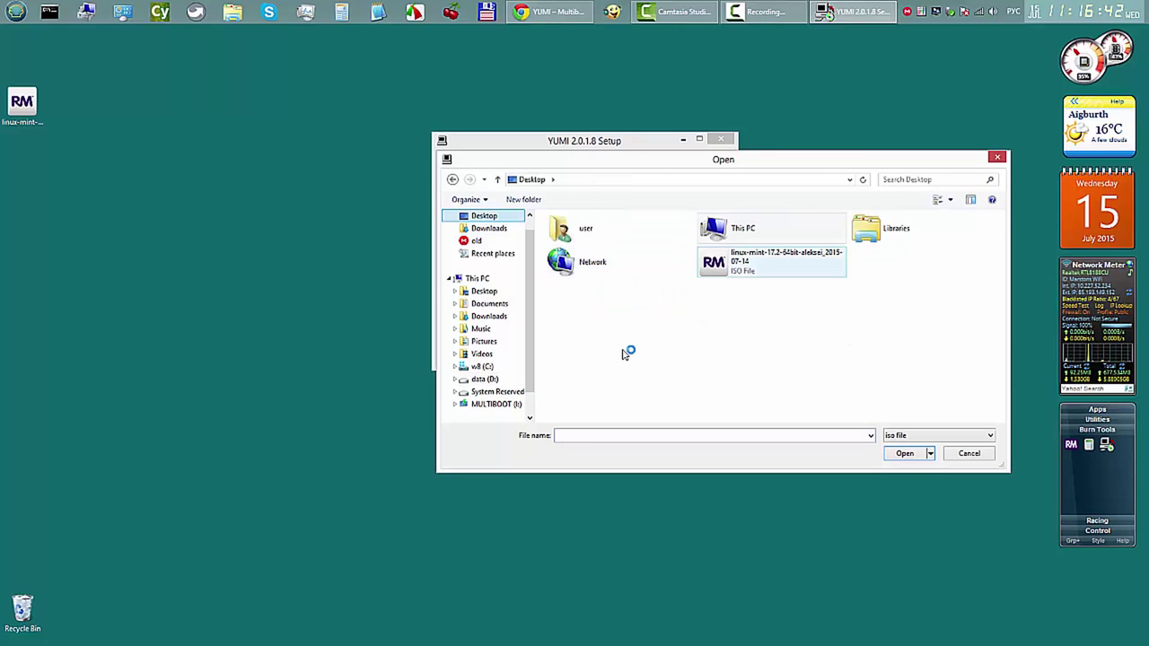
key(Right)
key(Return)
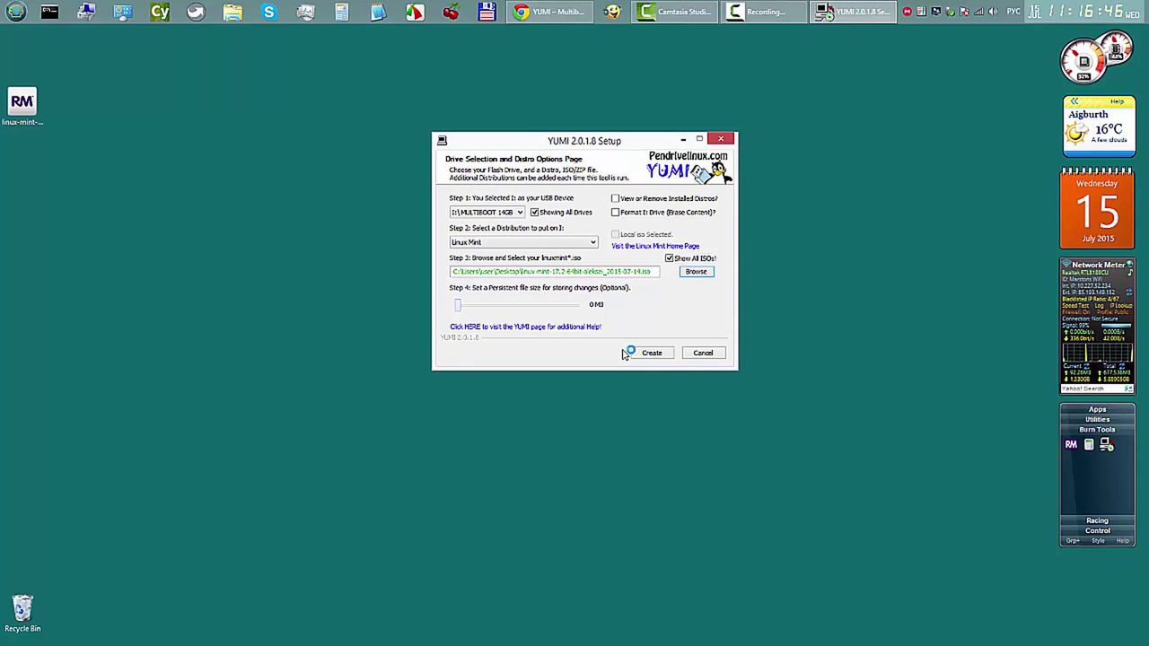
- Raise the persistent file size for storing changes and start installing Linux Mint on drive I:
key(Right)
key(Right)
key(Right)
key(Right)
key(Right)
key(Right)
key(Right)
key(Right)
key(Right)
key(Right)
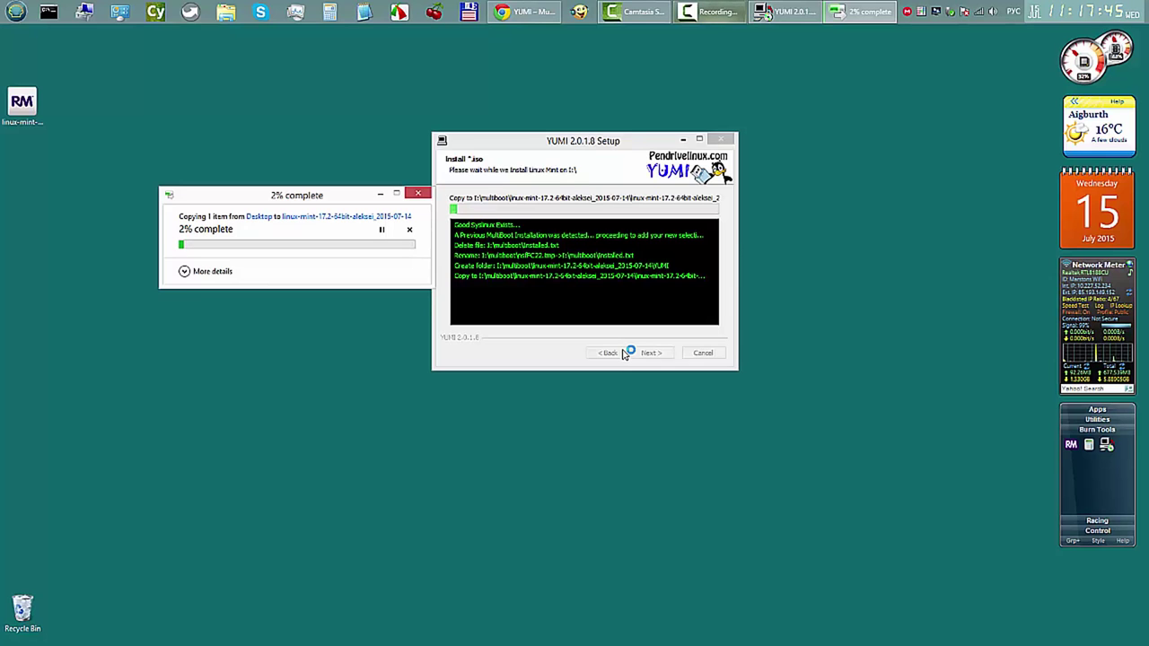
click(709, 11)
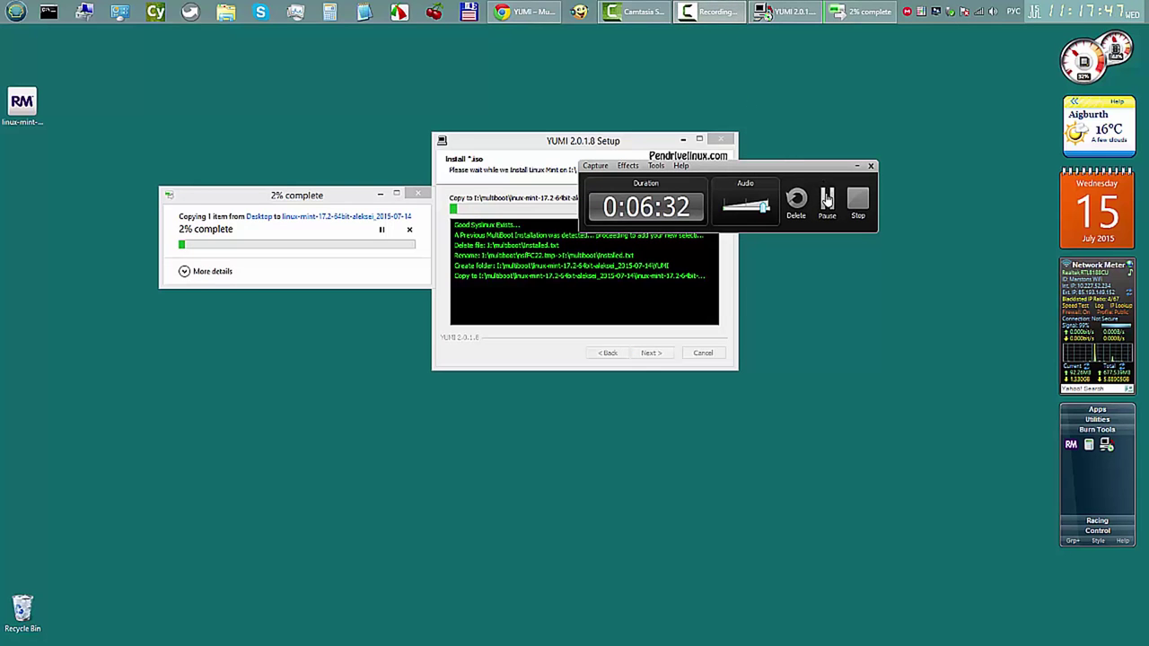
click(826, 199)
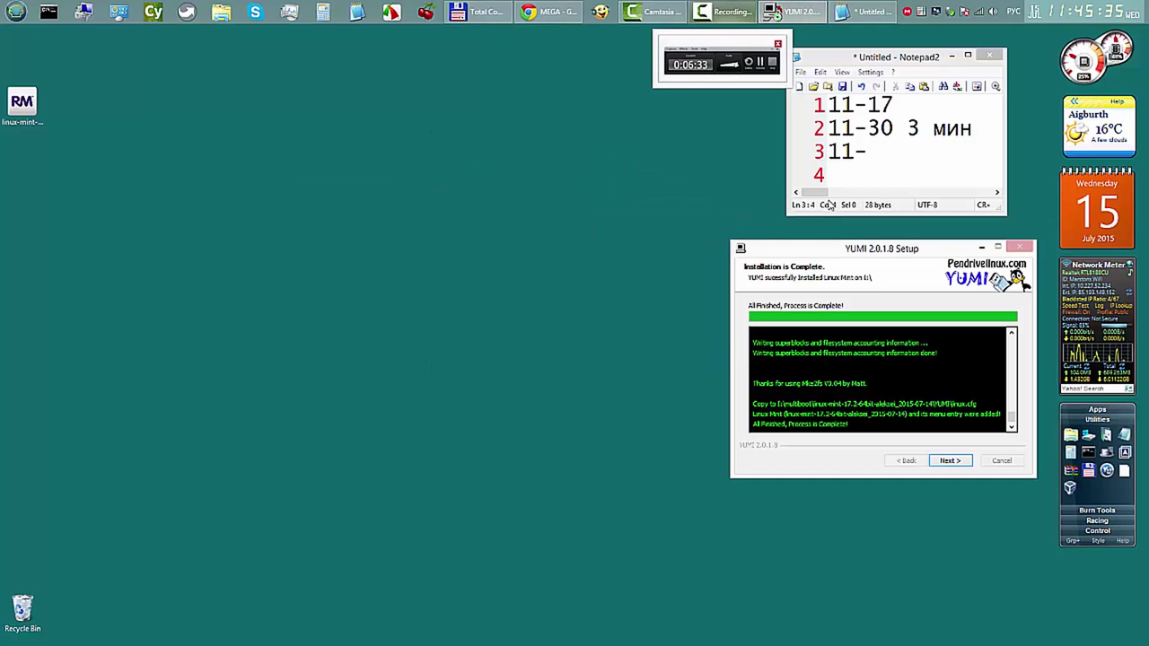
- Complete the third line of the untitled Notepad2 timing notes as "11-46 16 мин" and close the notes
click(874, 152)
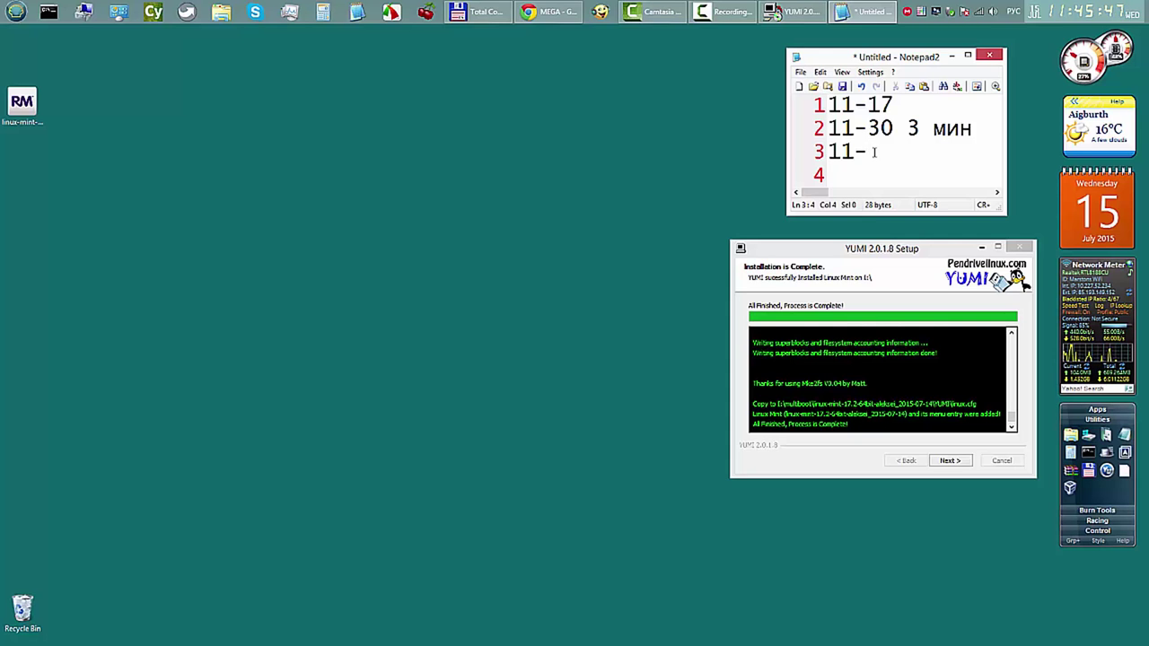
text(46)
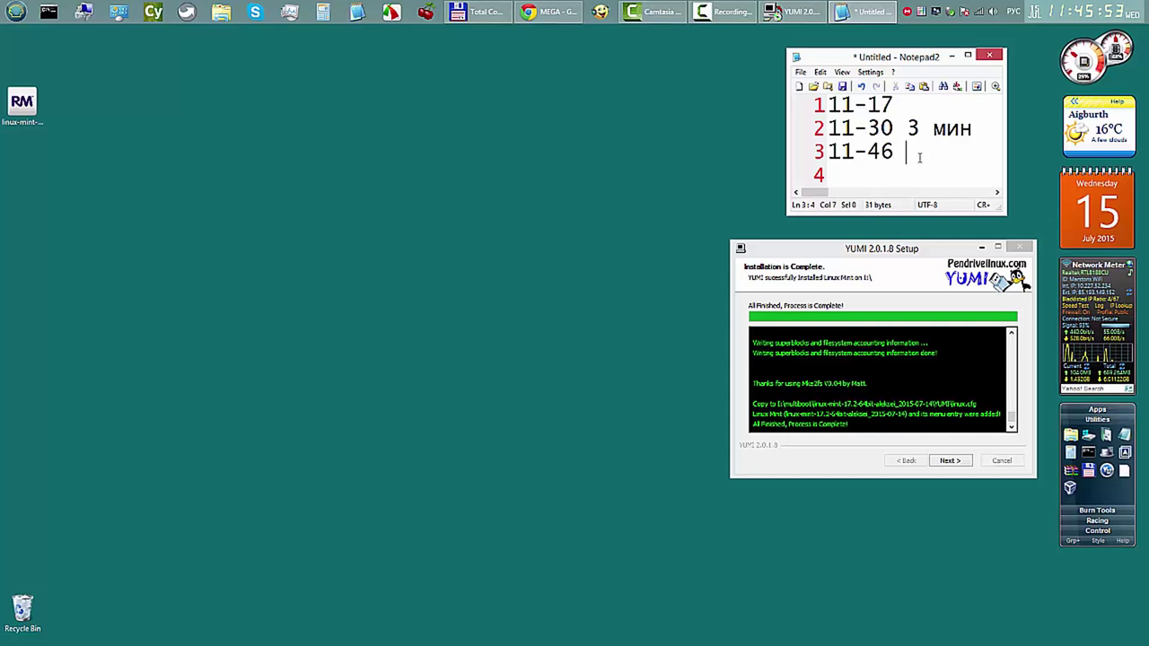
text( 16 )
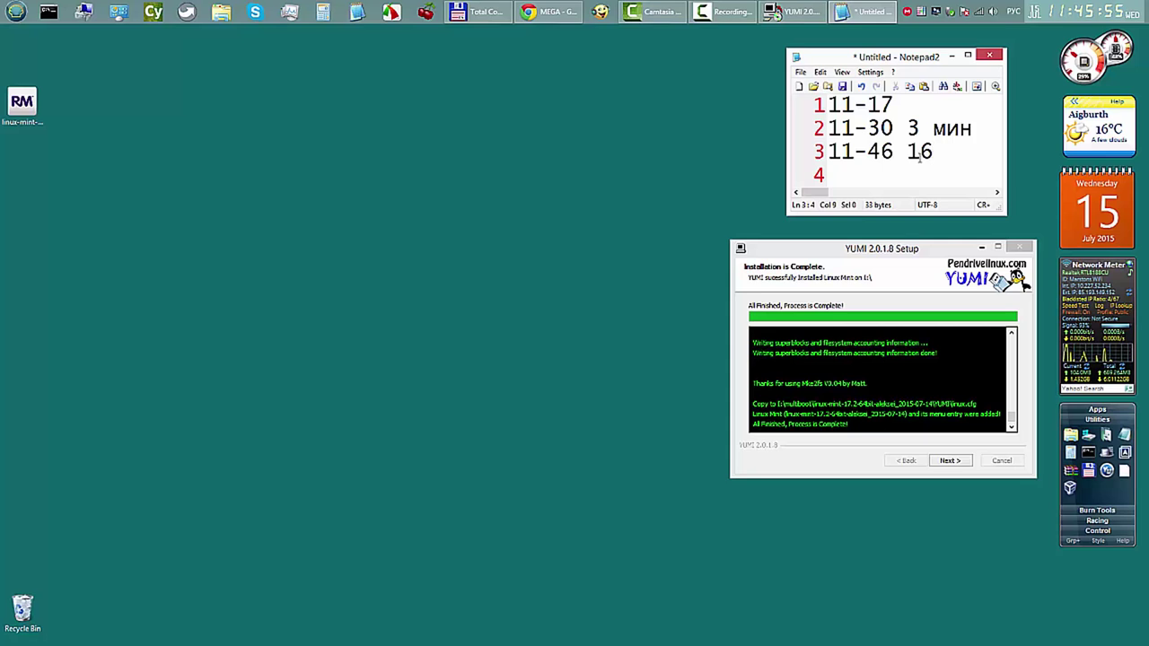
text(мин)
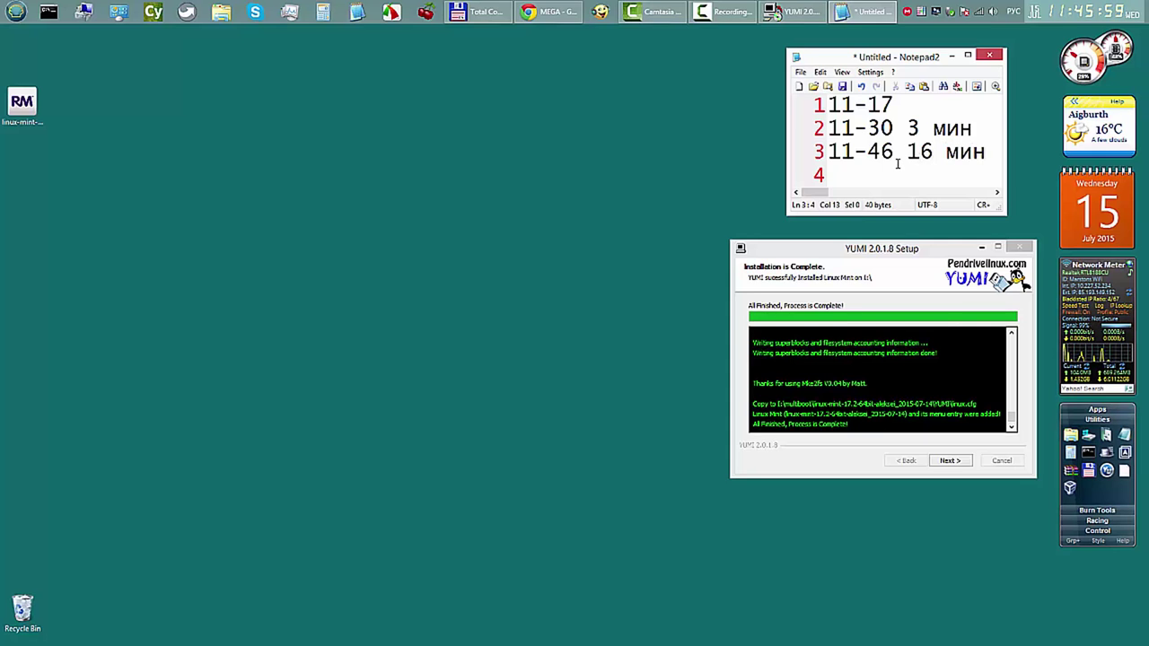
key(Return)
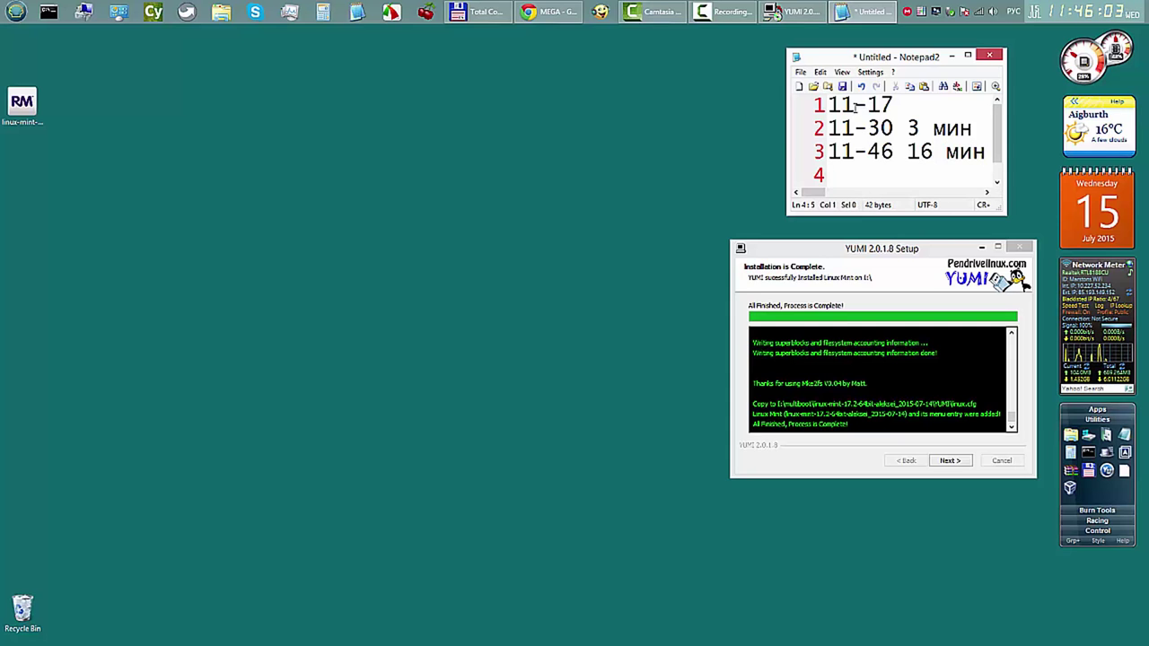
drag(906, 128, 933, 155)
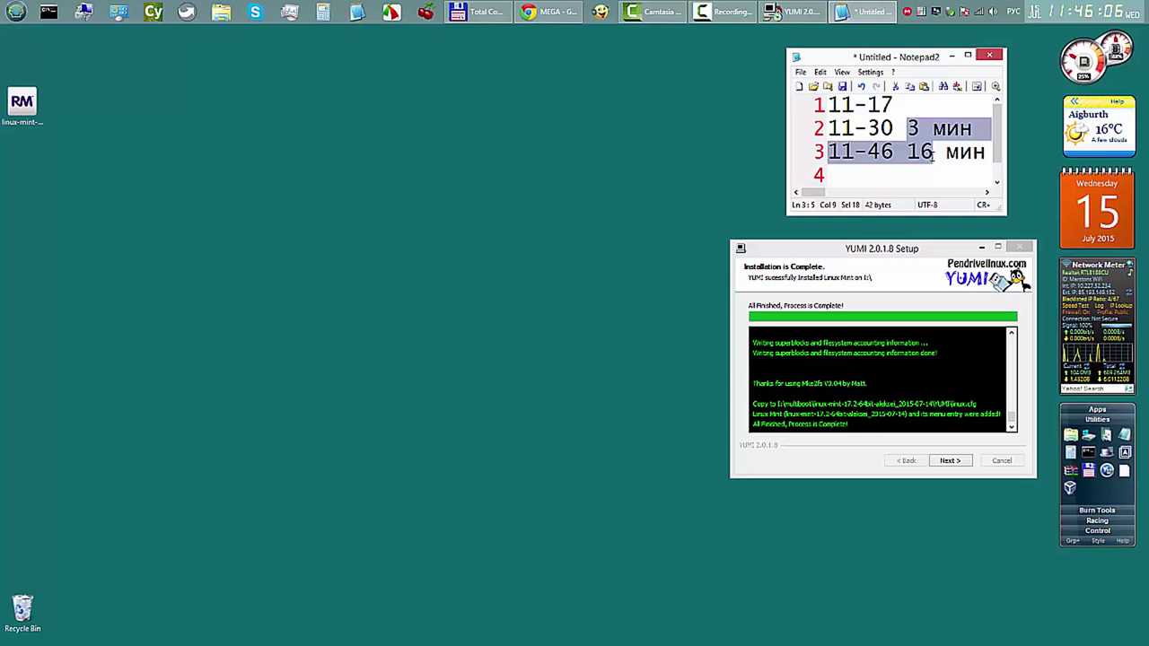
click(839, 179)
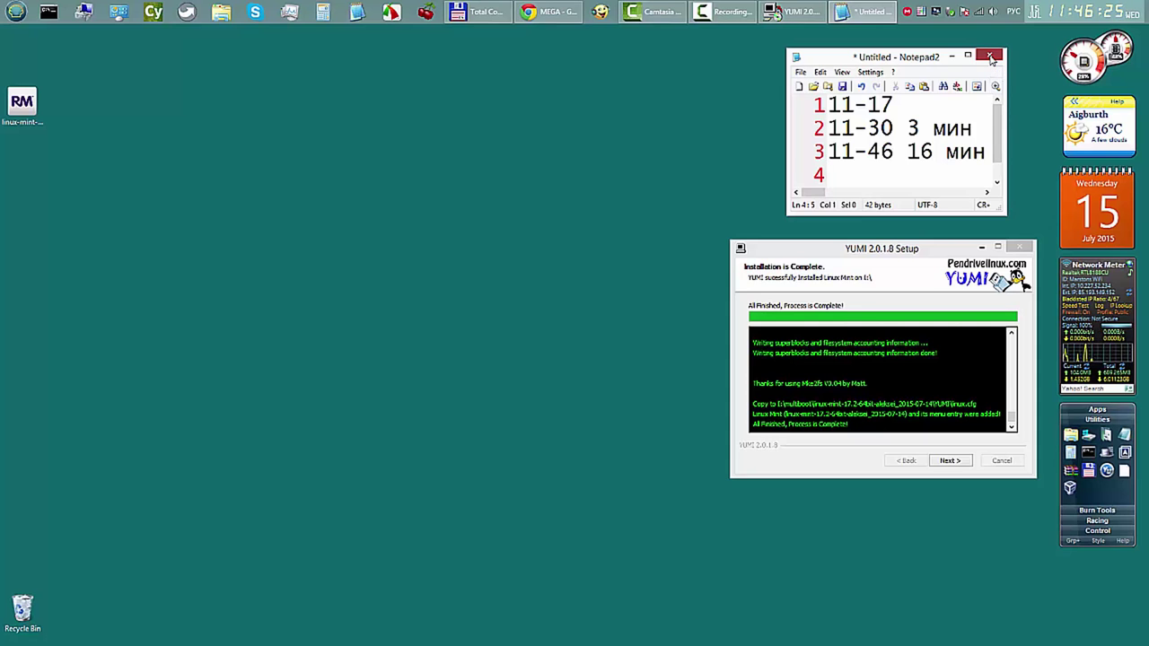
click(991, 58)
click(587, 383)
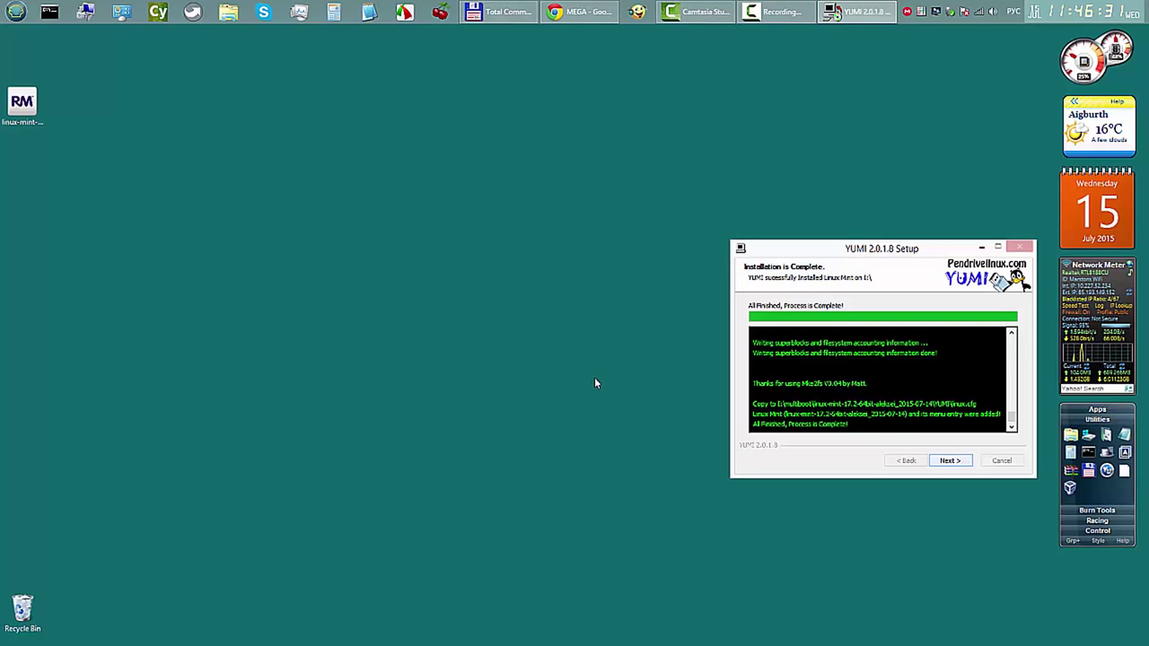
- Finish the YUMI installation without adding more ISOs or distributions to drive I:
key(Return)
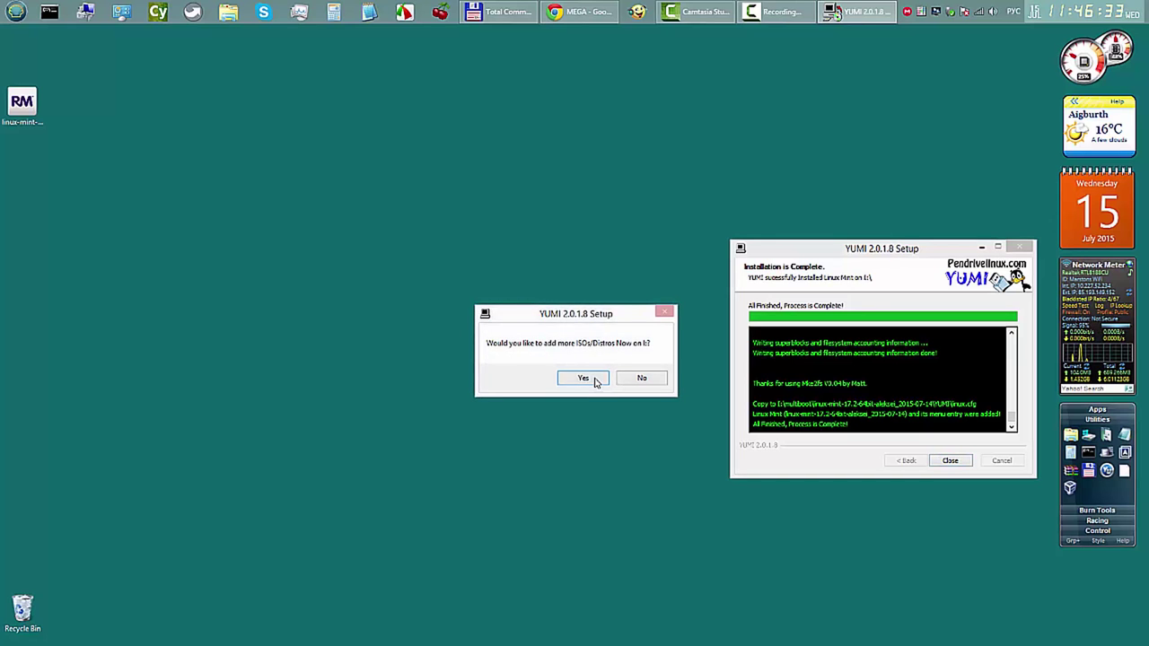
key(n)
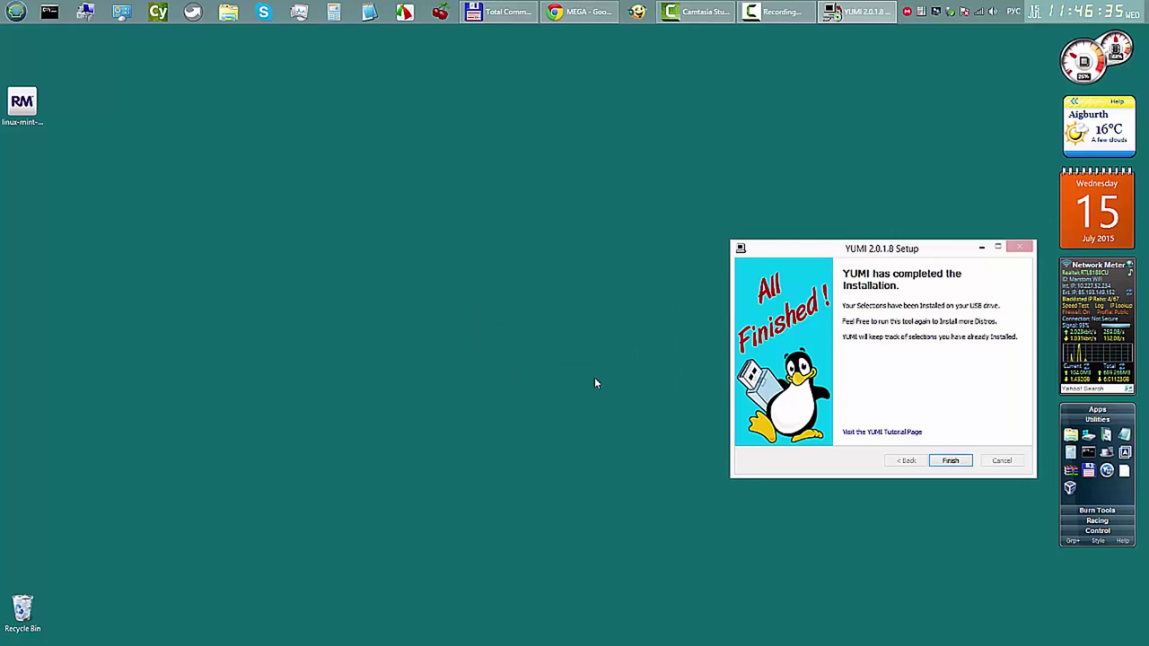
key(Return)
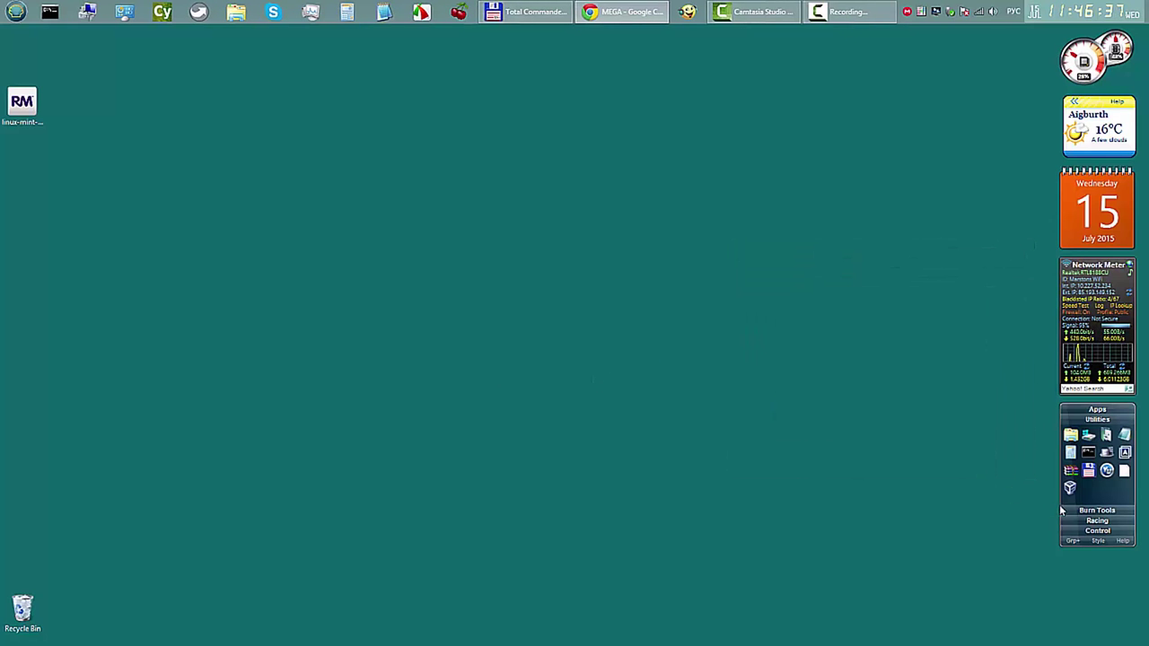
- Launch RMPrepUSB from the Burn Tools group and test the MULTIBOOT drive in the QEMU emulator with 1000 MB of RAM
click(1091, 510)
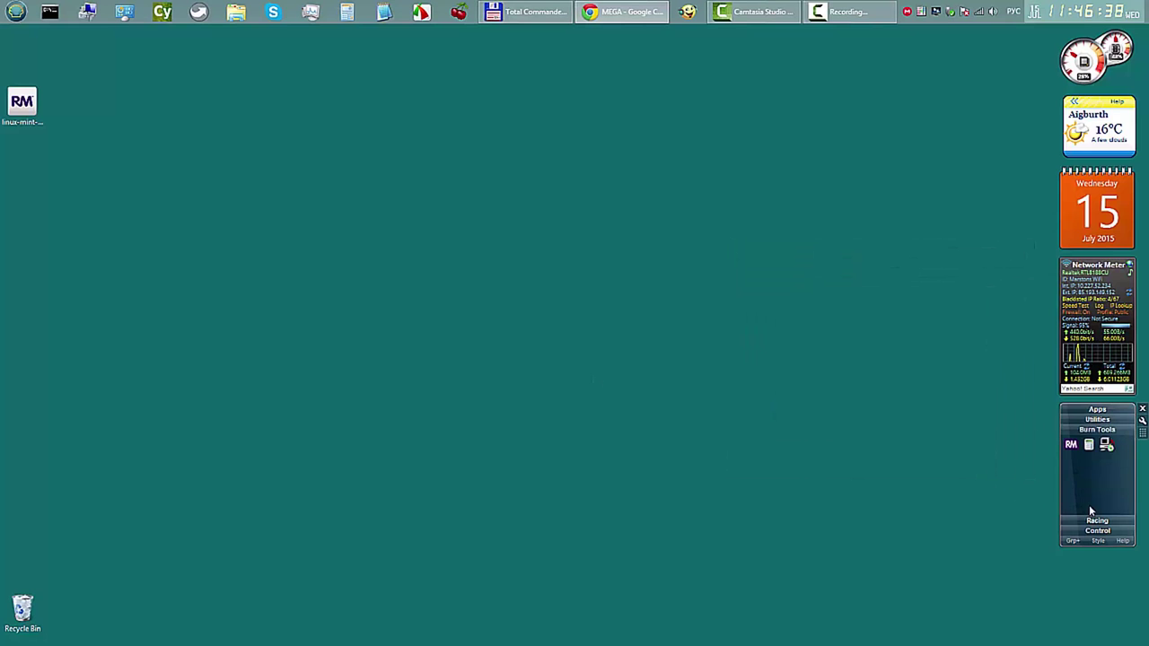
click(1070, 446)
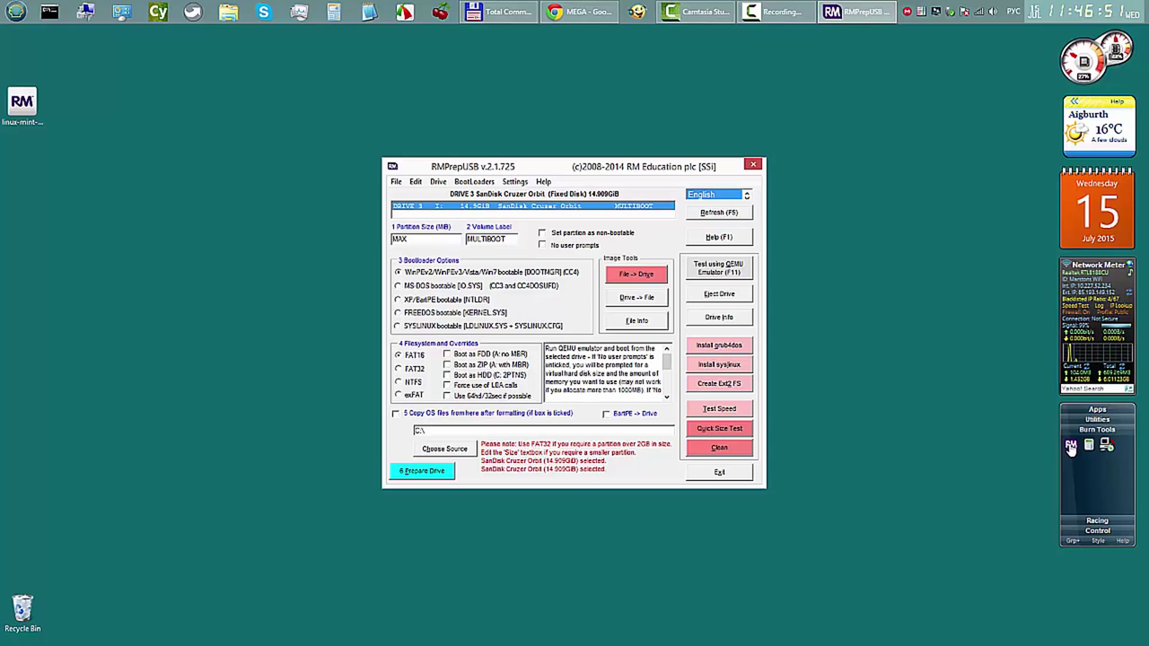
click(718, 267)
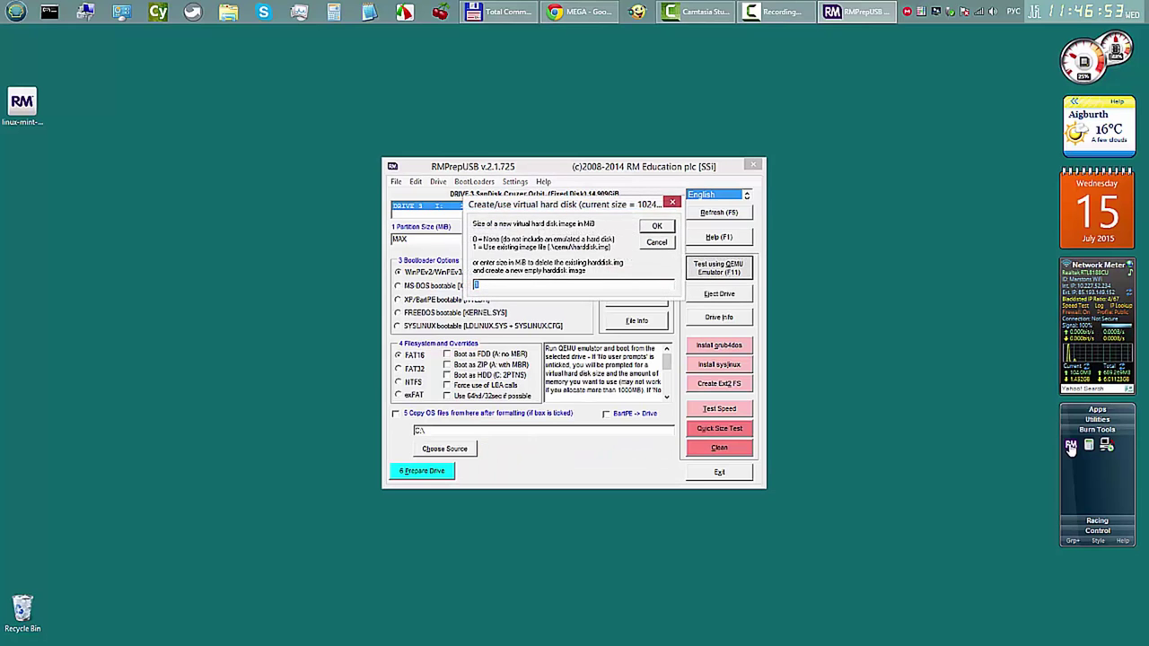
key(Return)
key(Return)
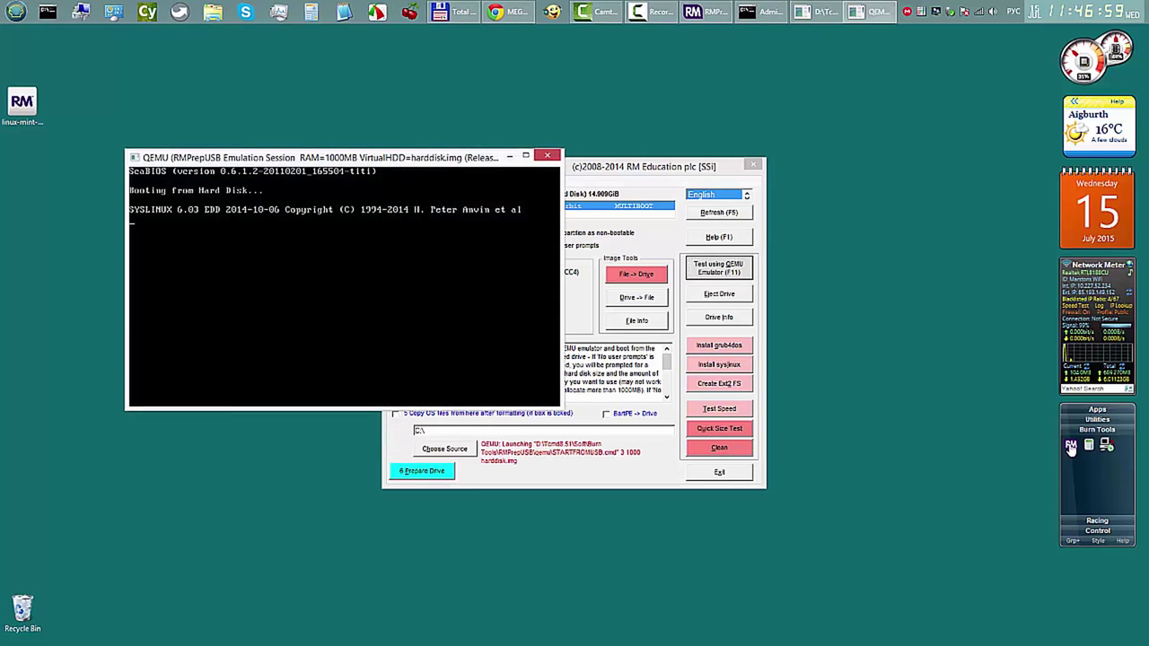
- Boot the custom Linux Mint 17.2 64-bit entry from the Linux Distributions menu, and close QEMU and RMPrepUSB during loading
key(Down)
key(Down)
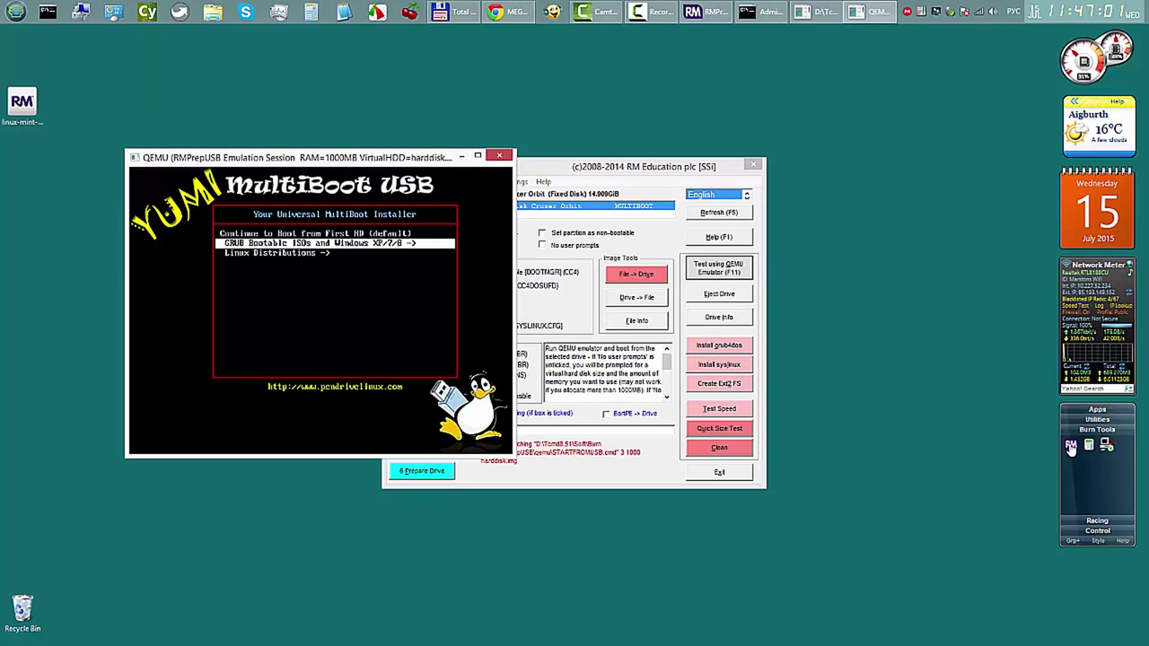
key(Return)
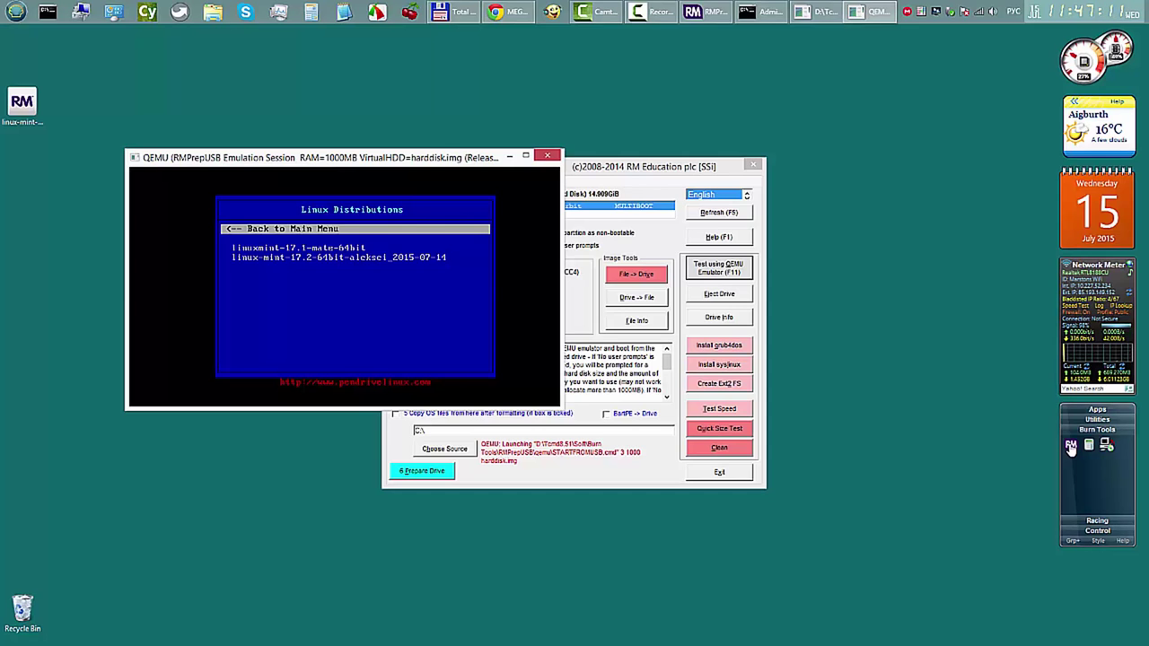
key(Down)
key(Down)
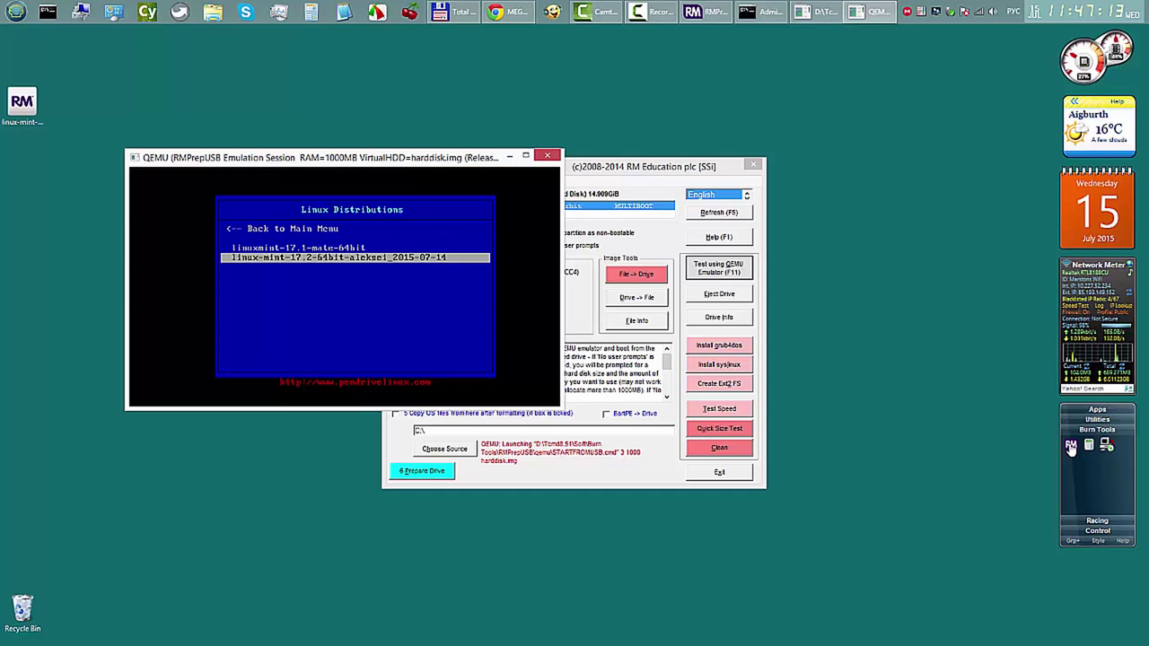
key(Return)
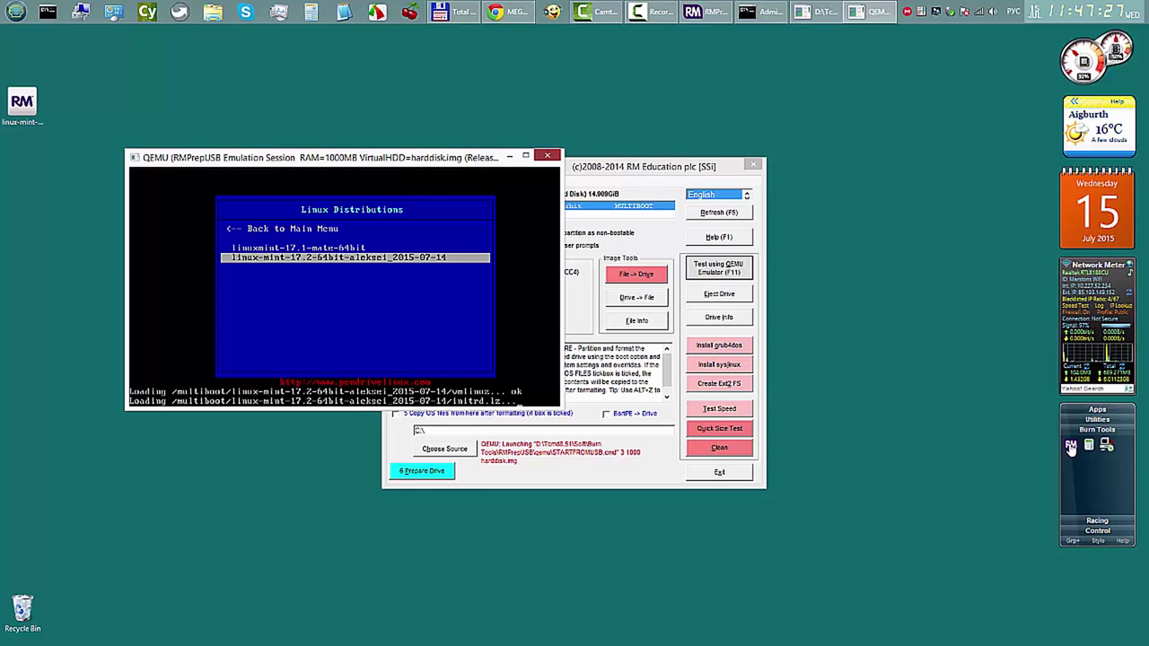
key(alt+F4)
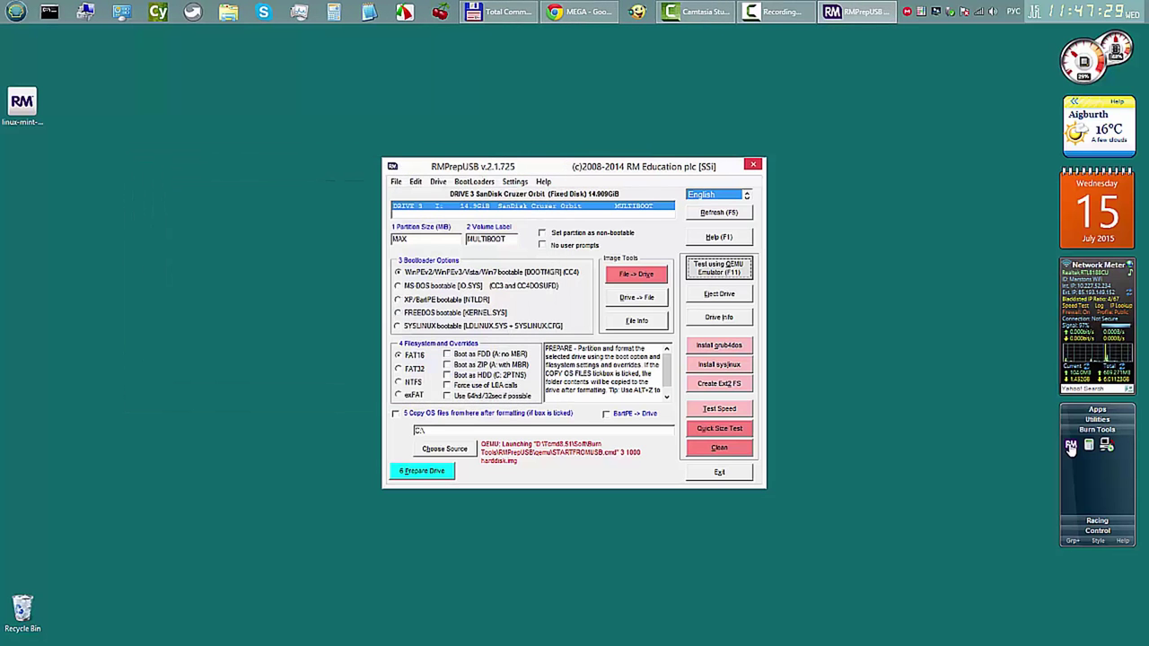
click(753, 164)
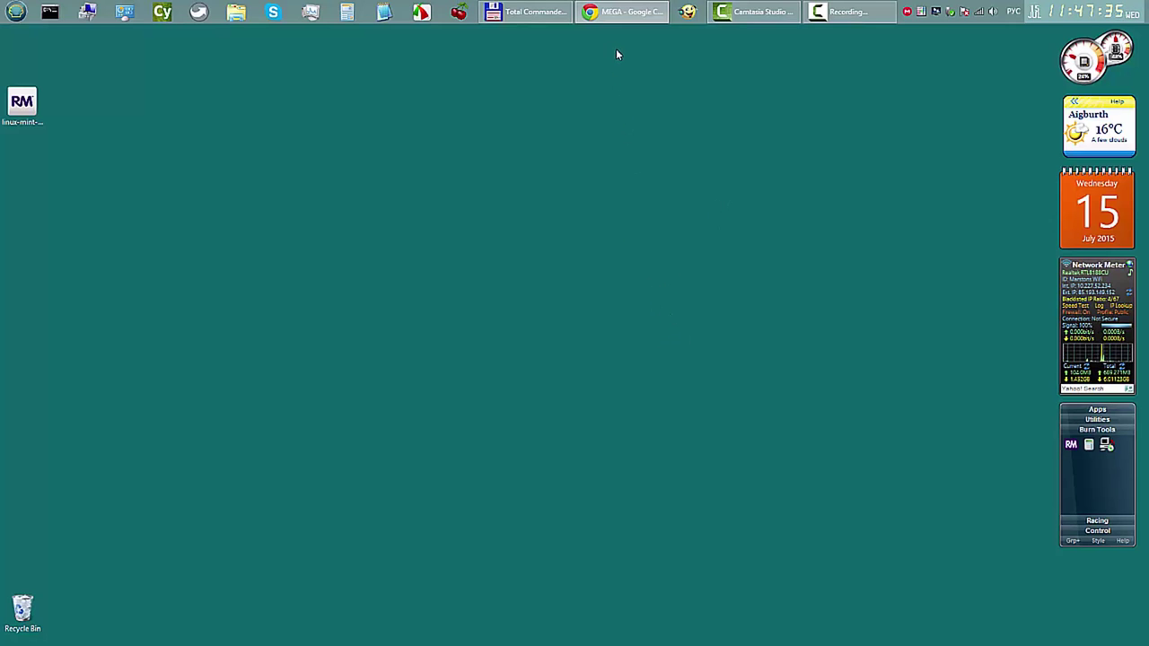
- Switch to MEGA in Chrome, look at the download options for Install_RMPrepUSB_Full_v2.1.725.zip in Win progs, and close the browser
click(629, 13)
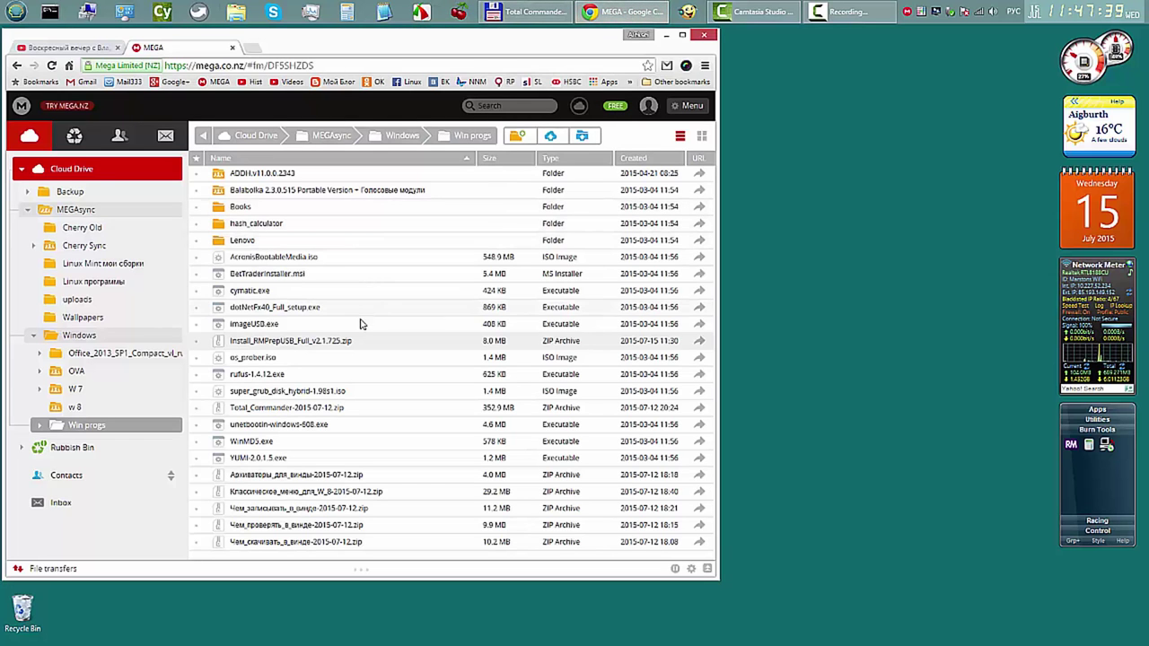
click(326, 348)
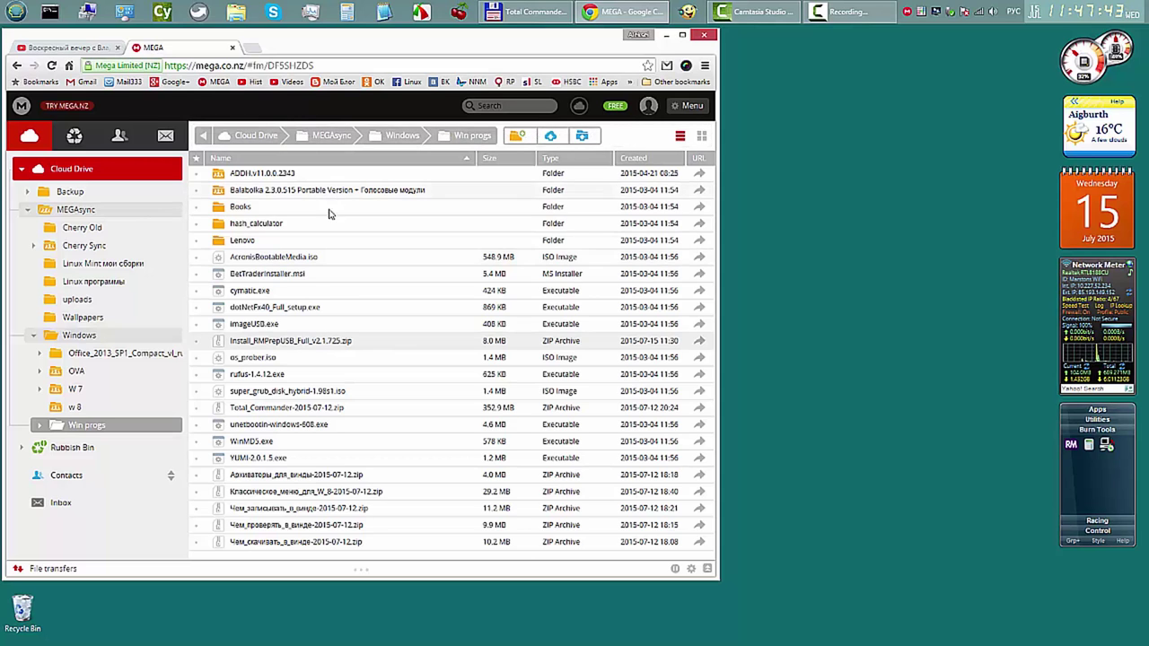
click(284, 348)
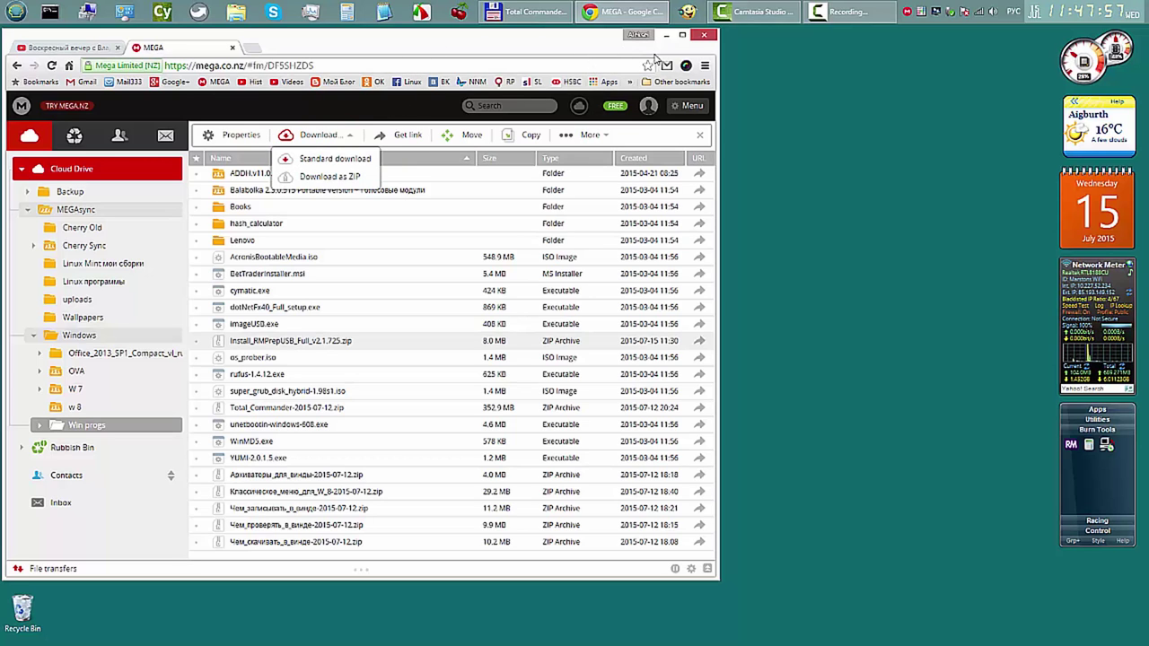
click(706, 36)
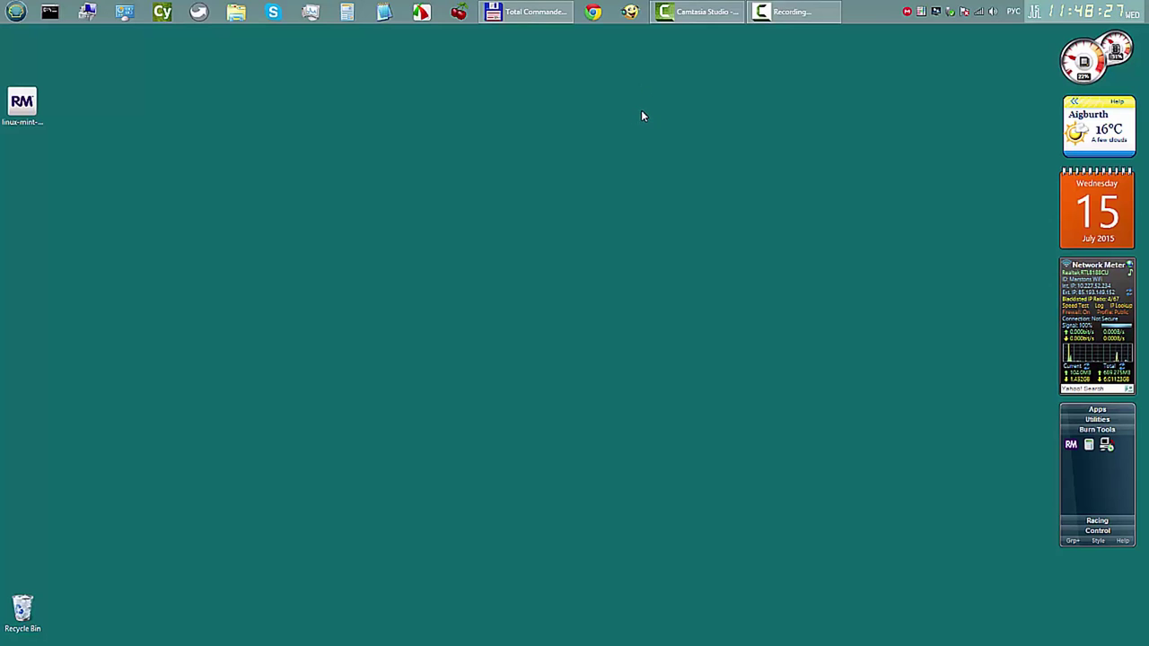
click(790, 12)
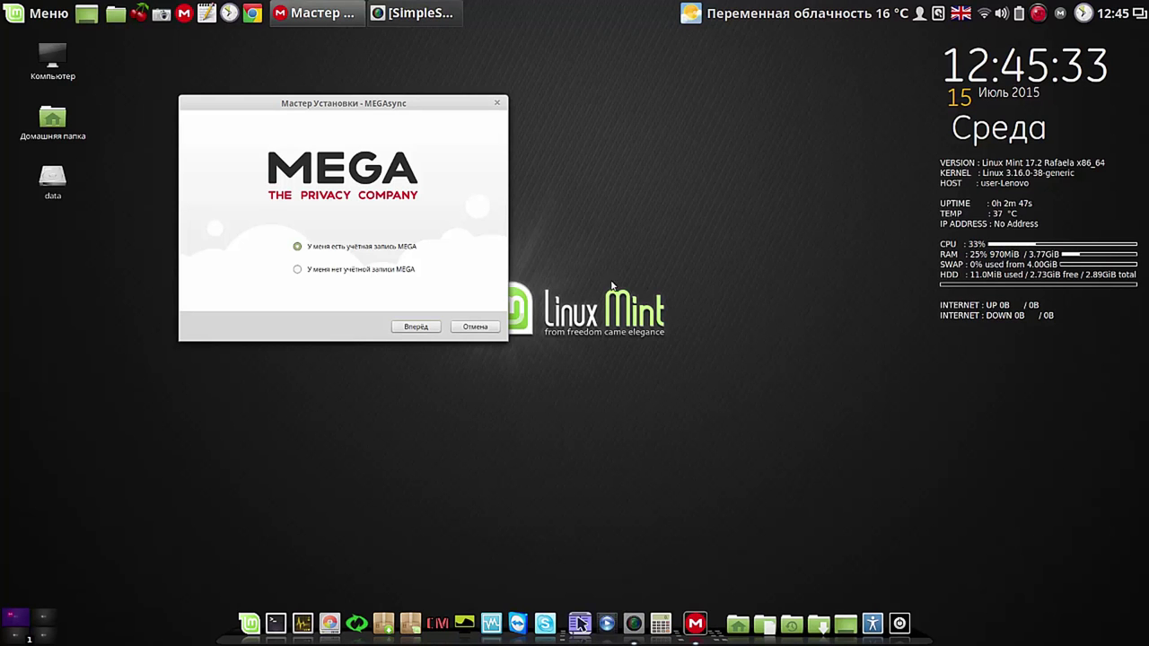
- Cancel the MEGAsync setup wizard on the Linux Mint desktop and confirm the cancellation
click(476, 327)
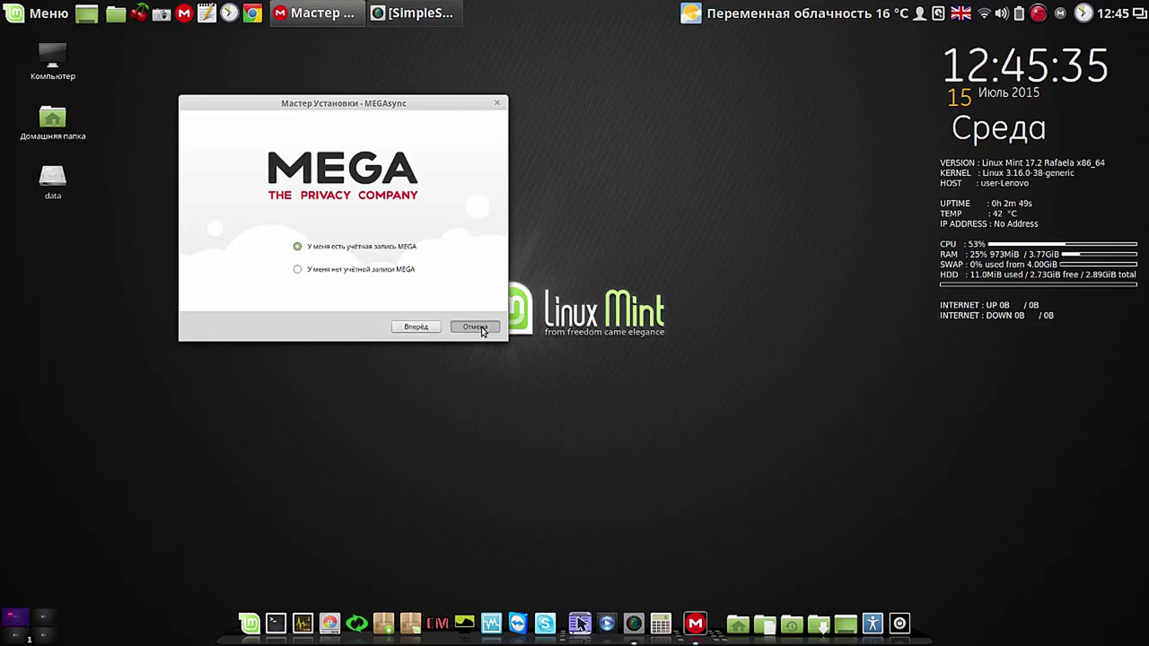
click(459, 228)
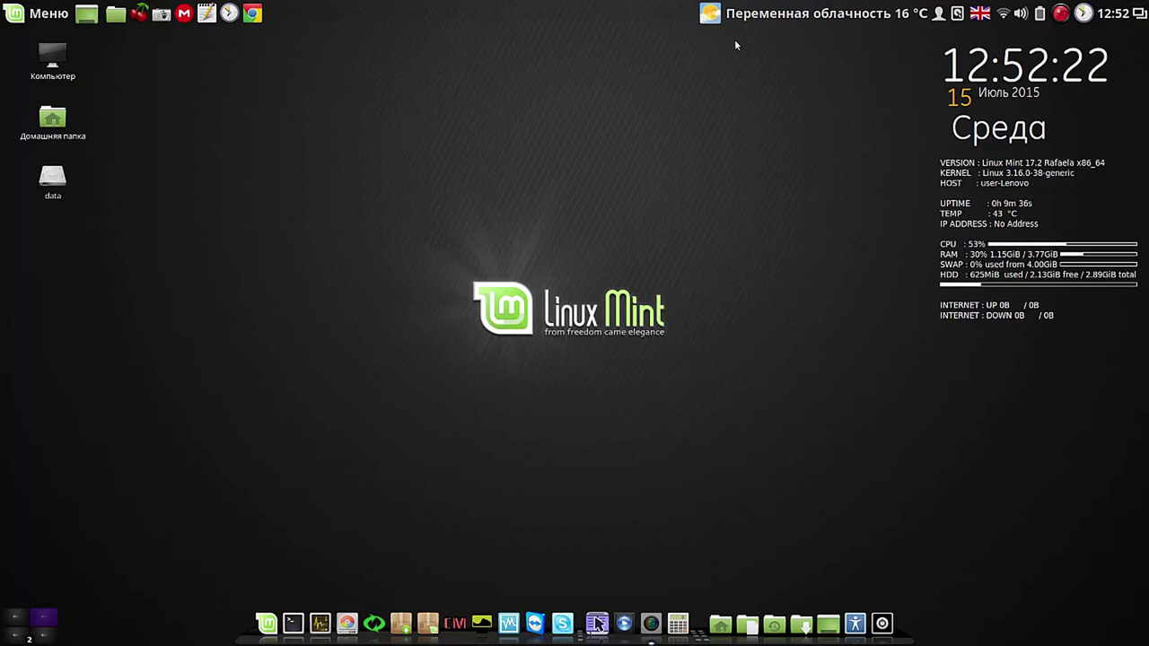
- Configure the Weather applet to stop showing the weather conditions text in the panel, and close its settings
right_click(715, 18)
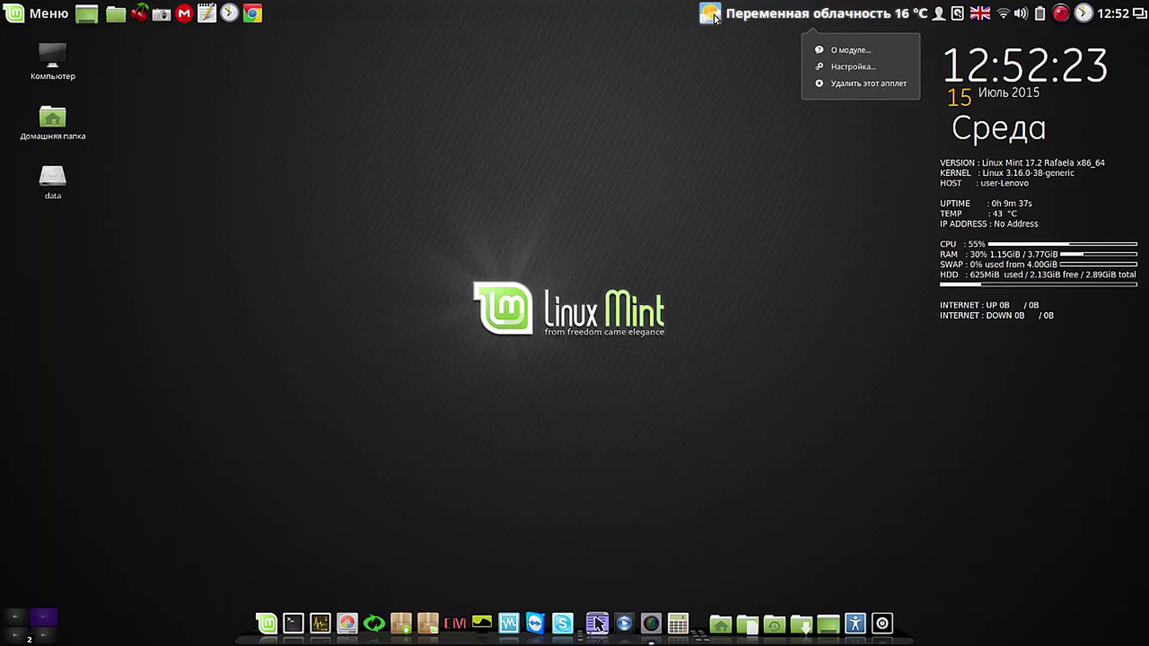
click(833, 68)
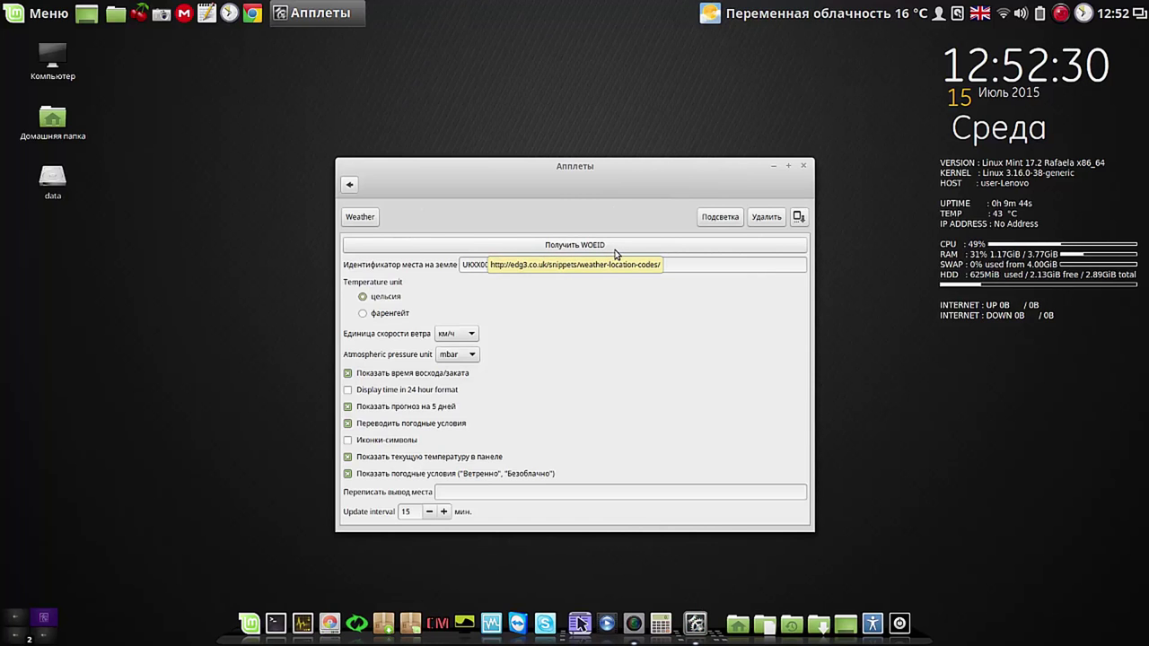
click(348, 474)
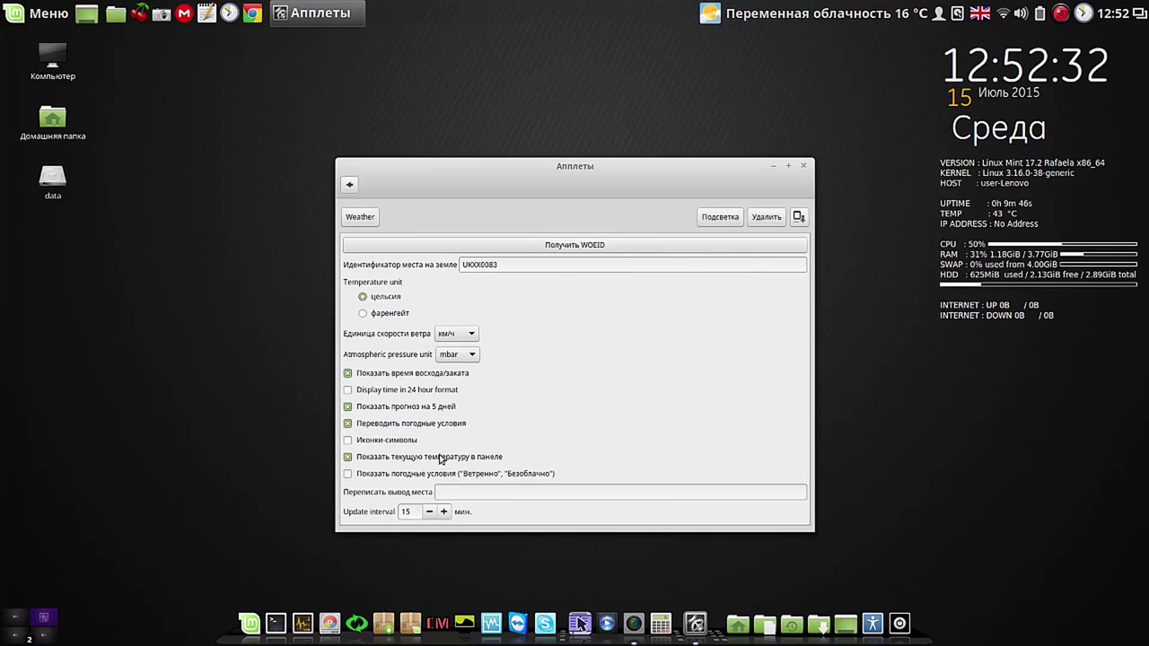
click(804, 169)
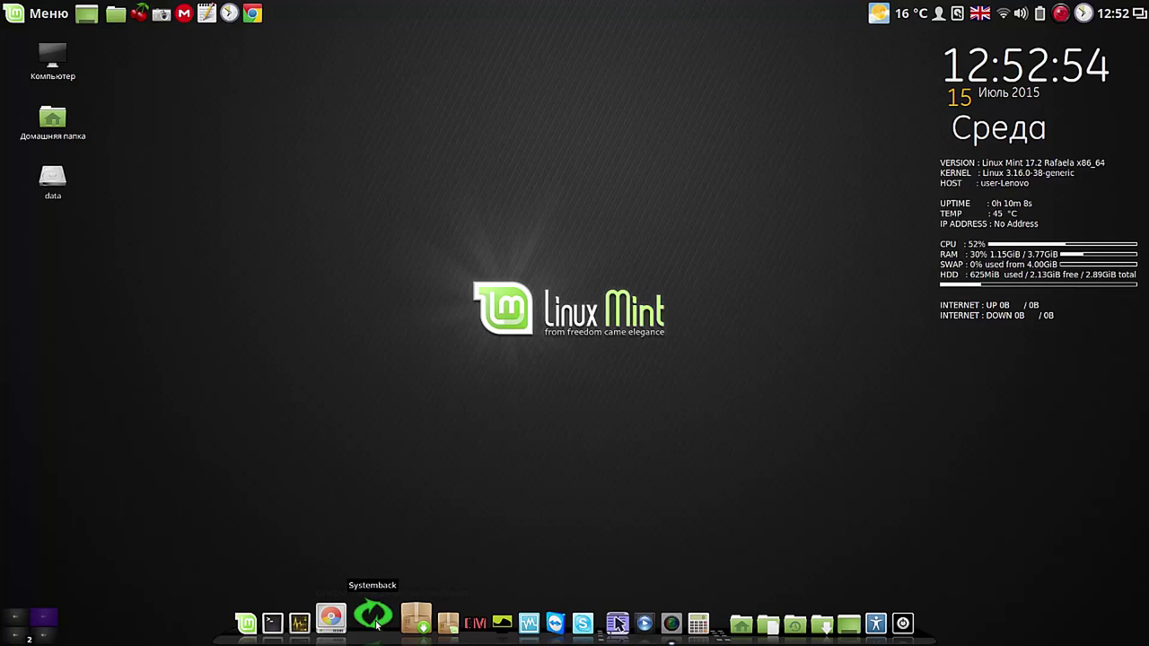
- Launch Systemback, return from the new-user form to the main window, and move it toward the desktop's upper-left area
click(374, 619)
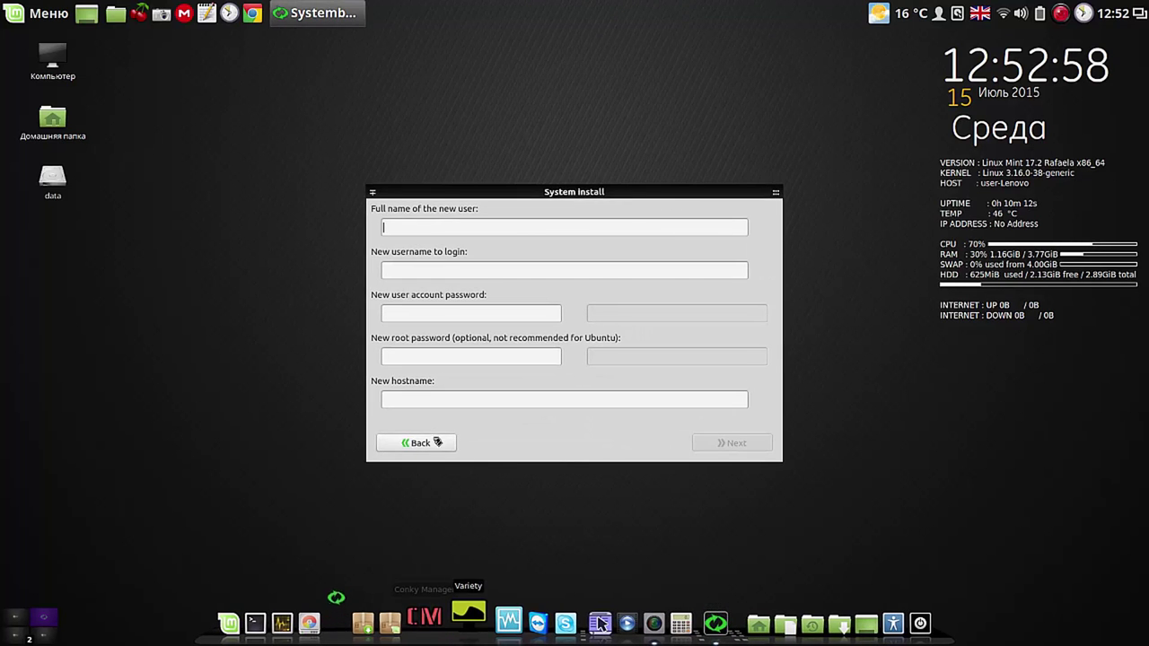
click(437, 443)
drag(603, 189, 370, 82)
- Open a blank gedit document, shrink its window and place it beside the Systemback window
click(206, 13)
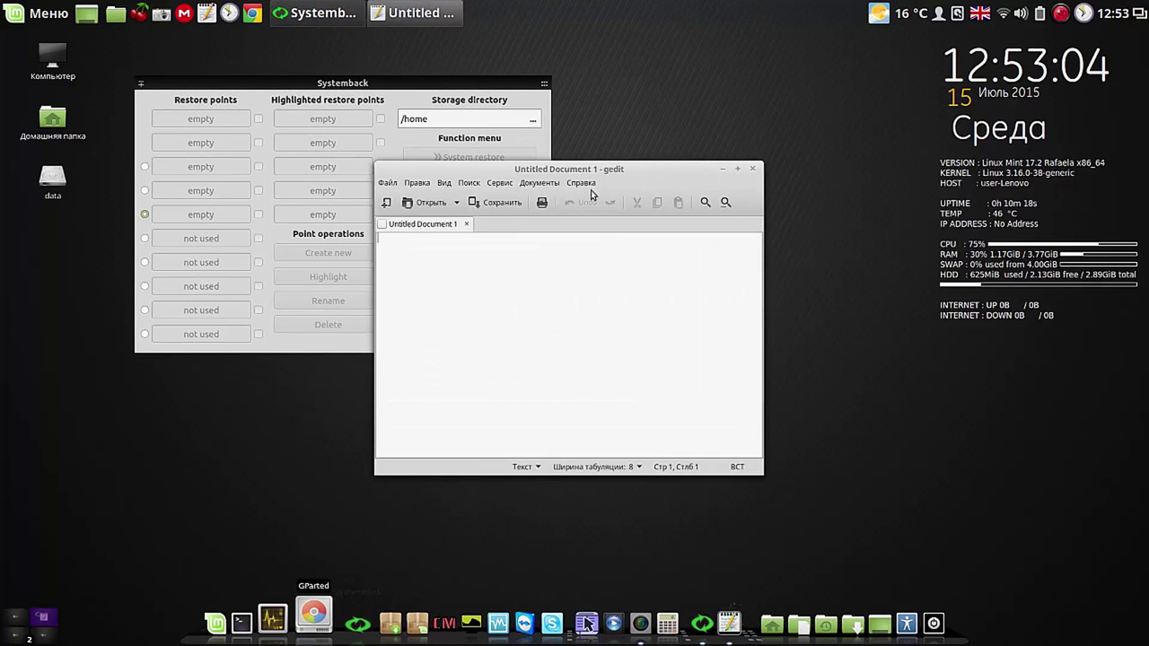
drag(763, 473, 606, 244)
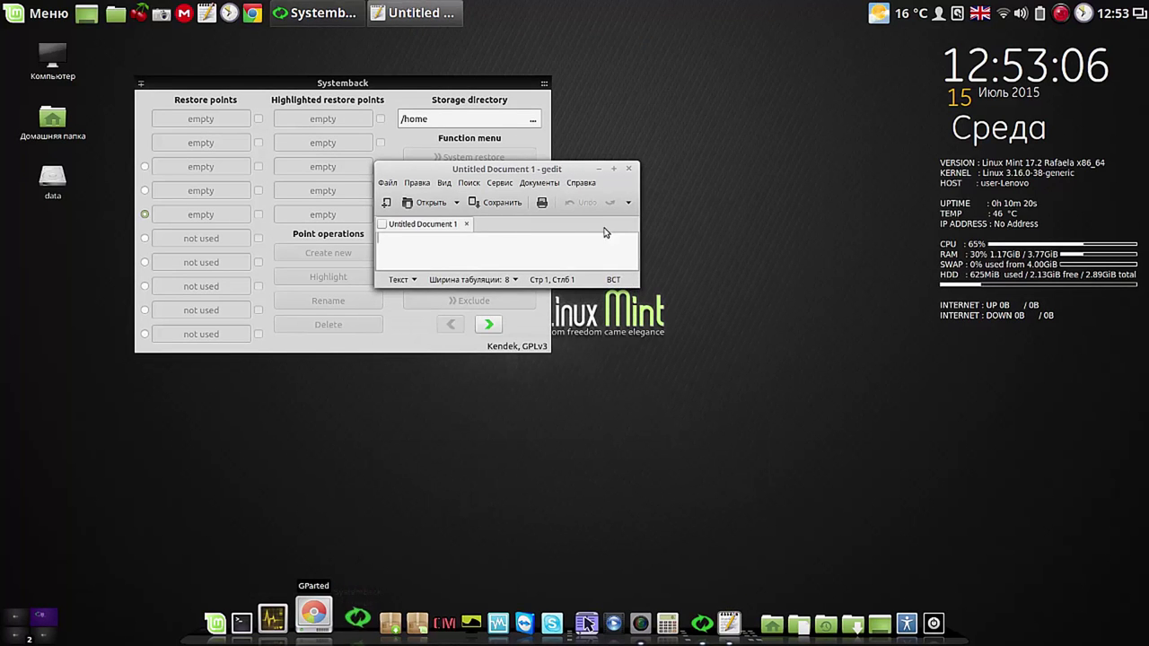
drag(574, 165, 810, 90)
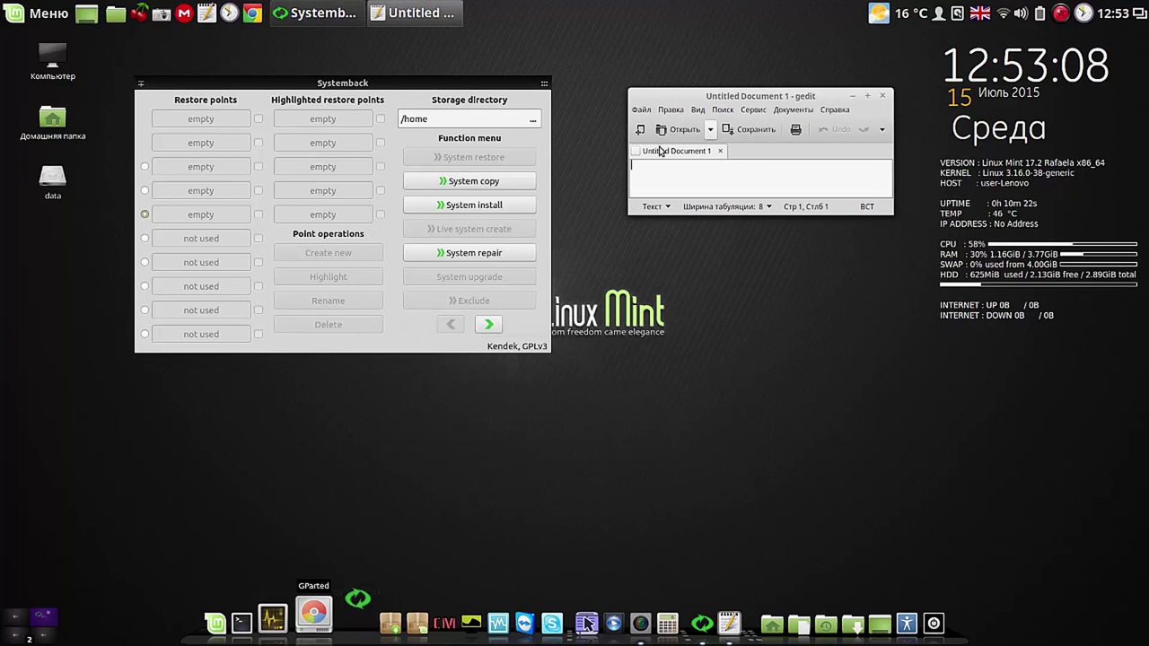
- Set up a system copy to /dev/sda5 with mount point /, ext3 filesystem and formatting, including the user data files
click(471, 181)
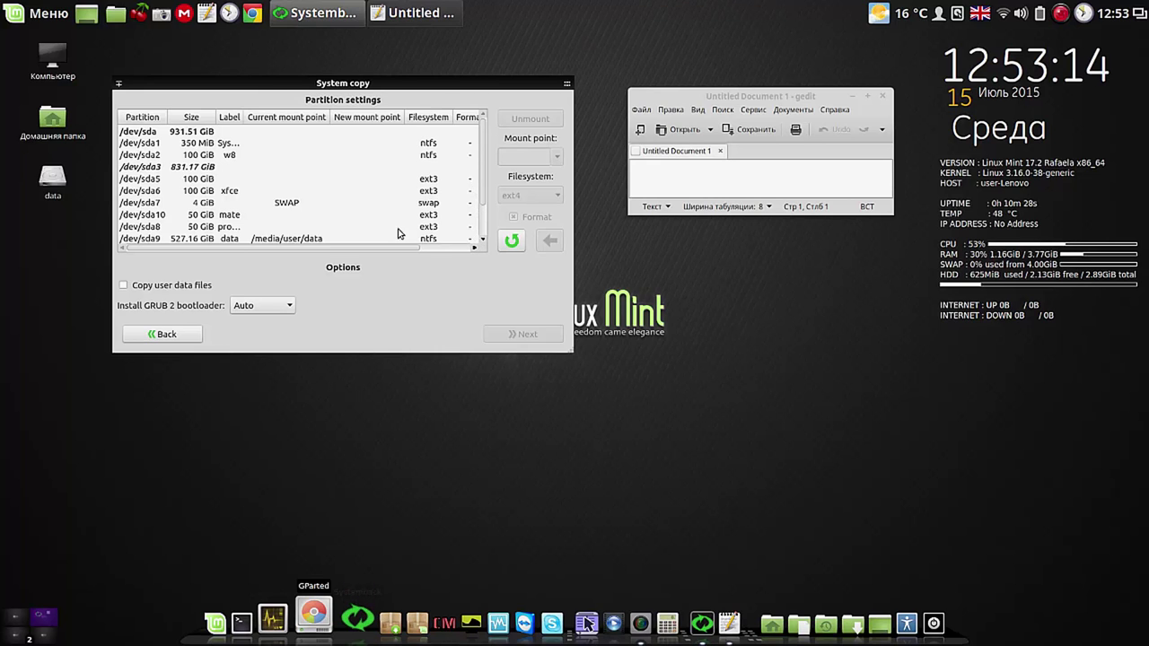
click(208, 179)
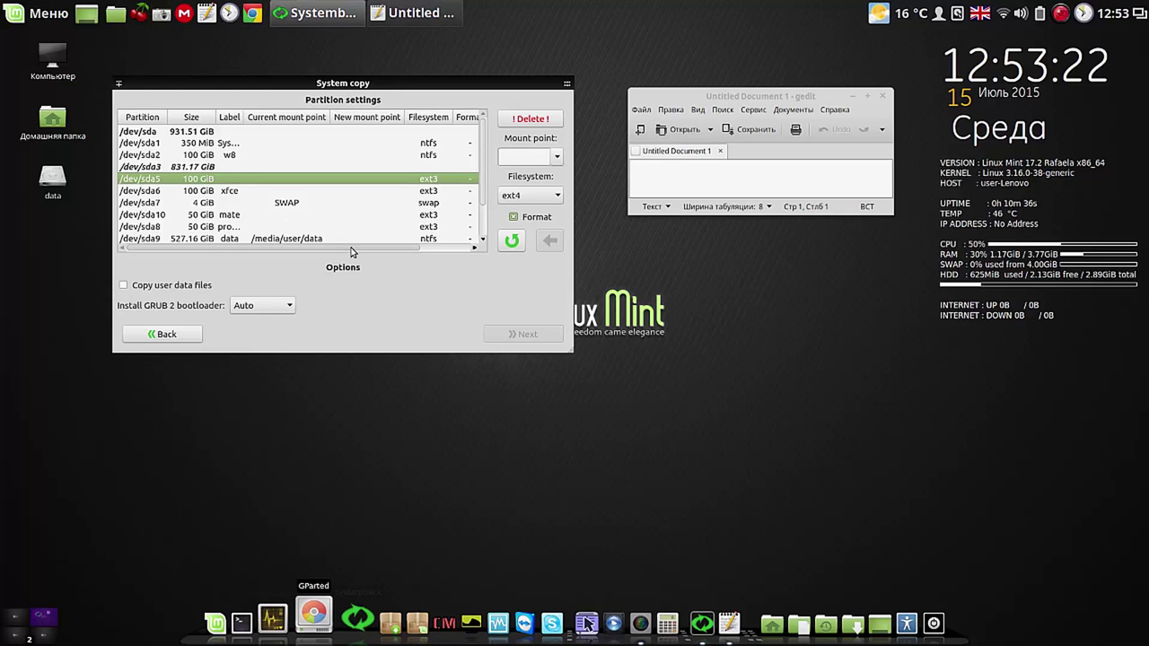
drag(366, 252, 321, 249)
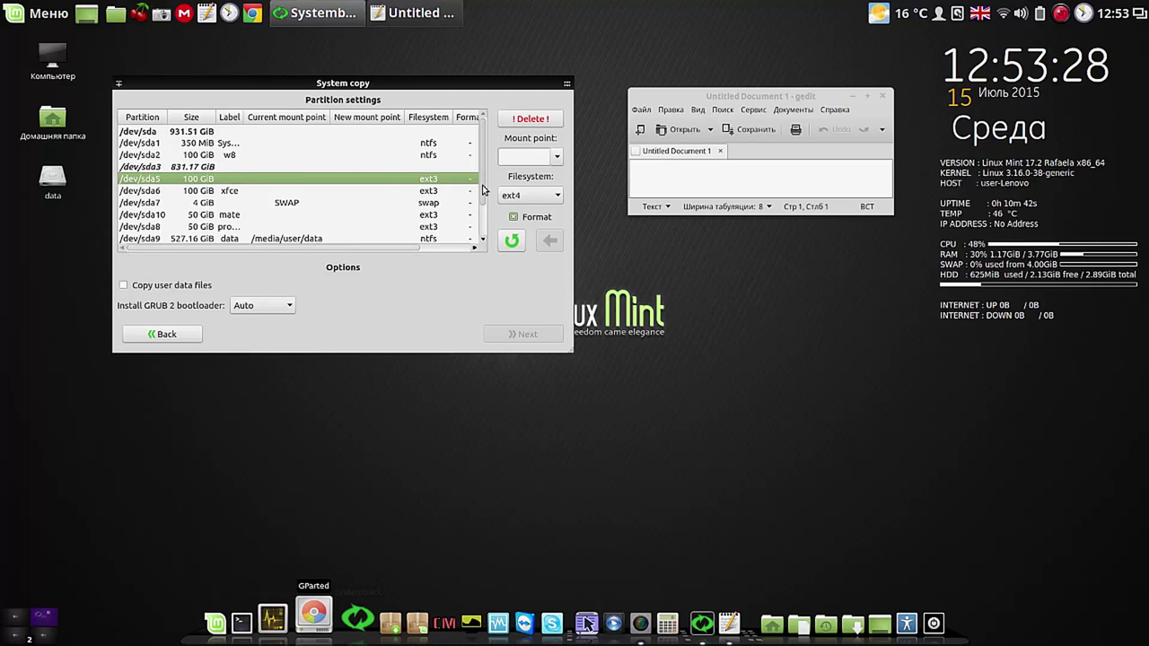
drag(482, 191, 482, 205)
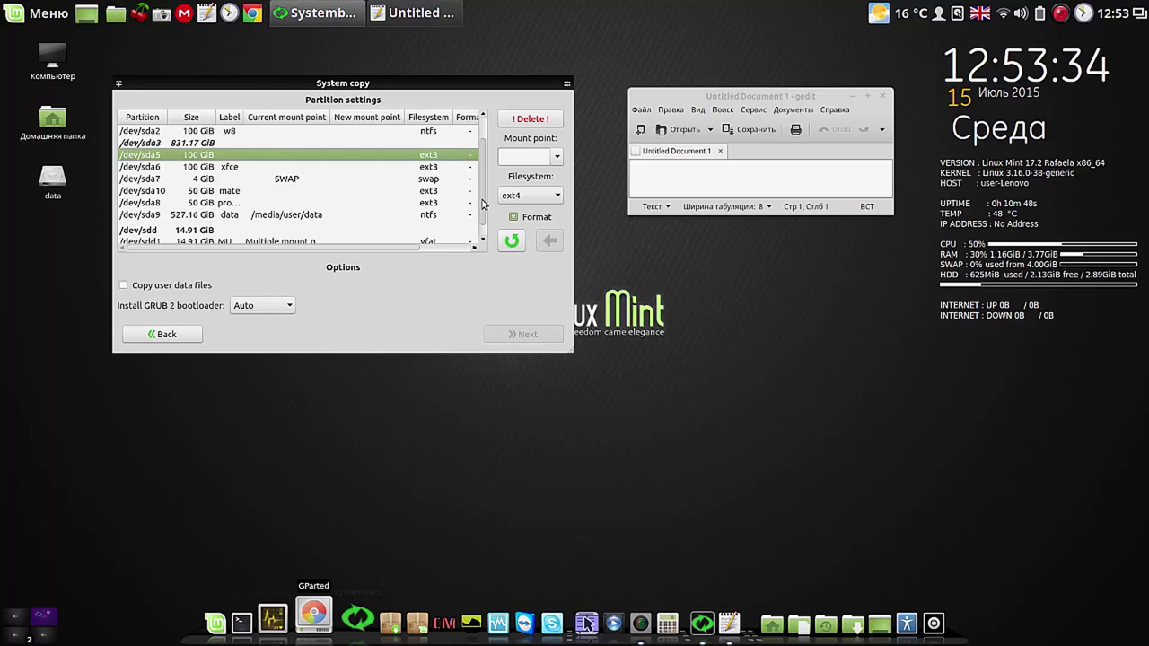
drag(483, 206, 483, 176)
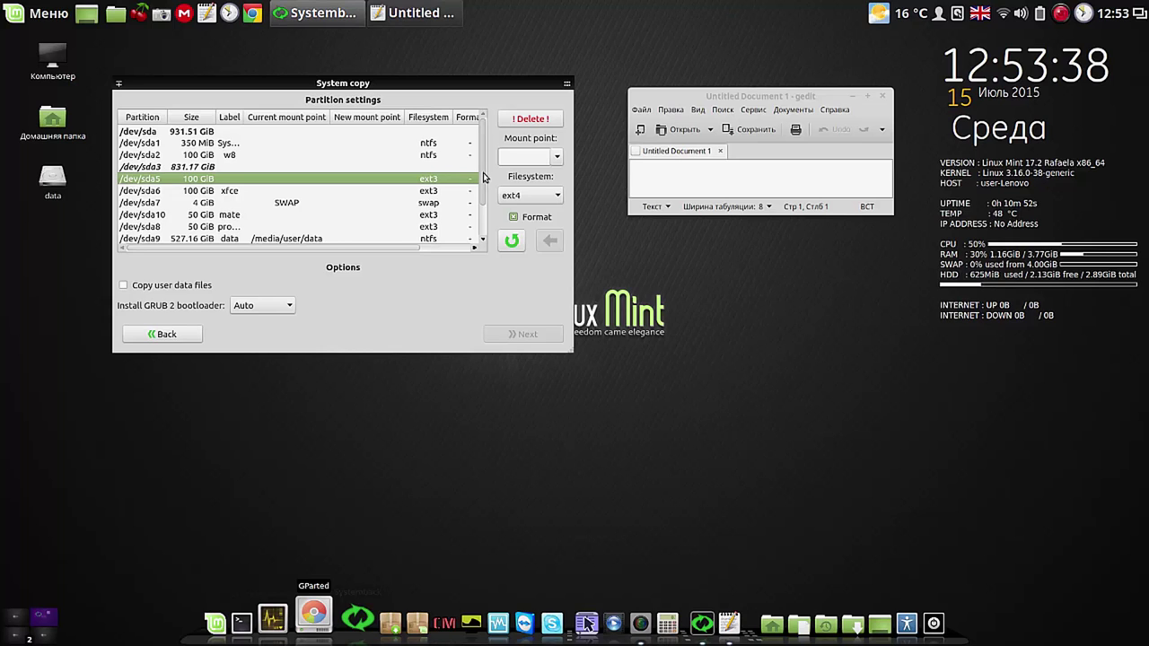
click(556, 158)
click(535, 175)
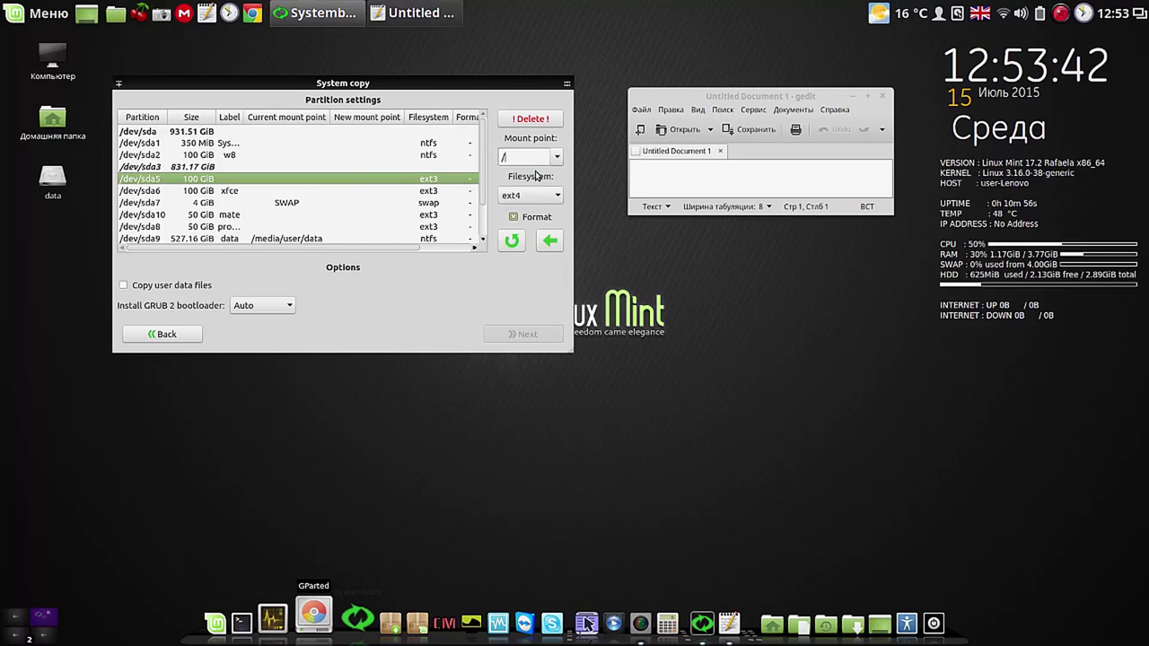
click(556, 195)
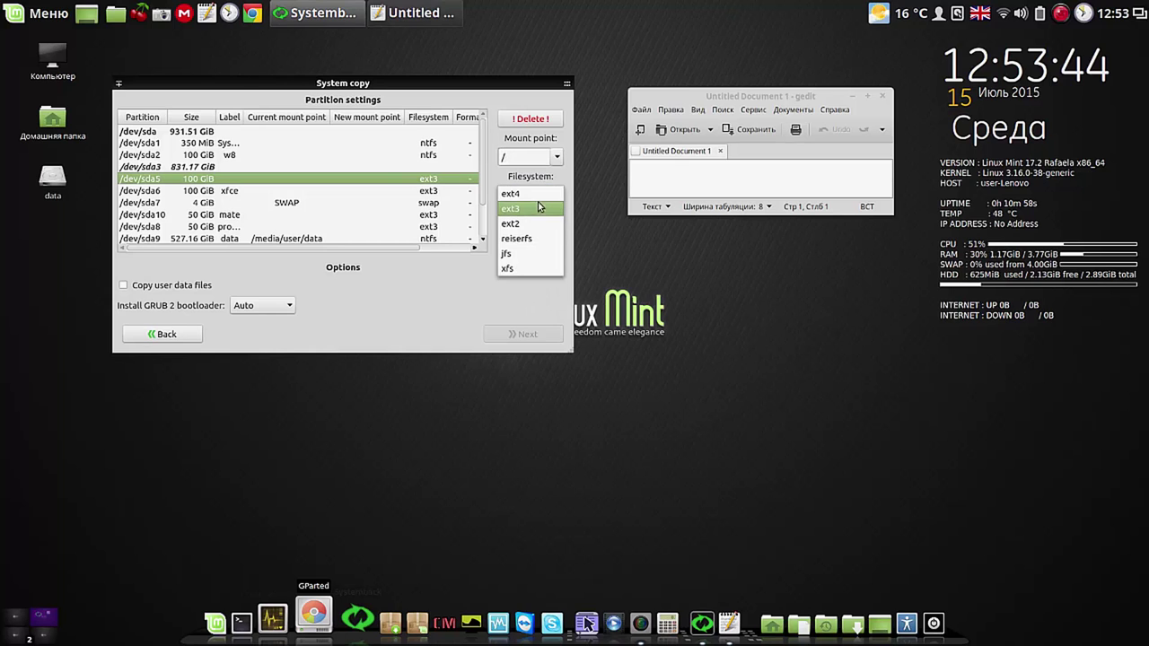
click(536, 208)
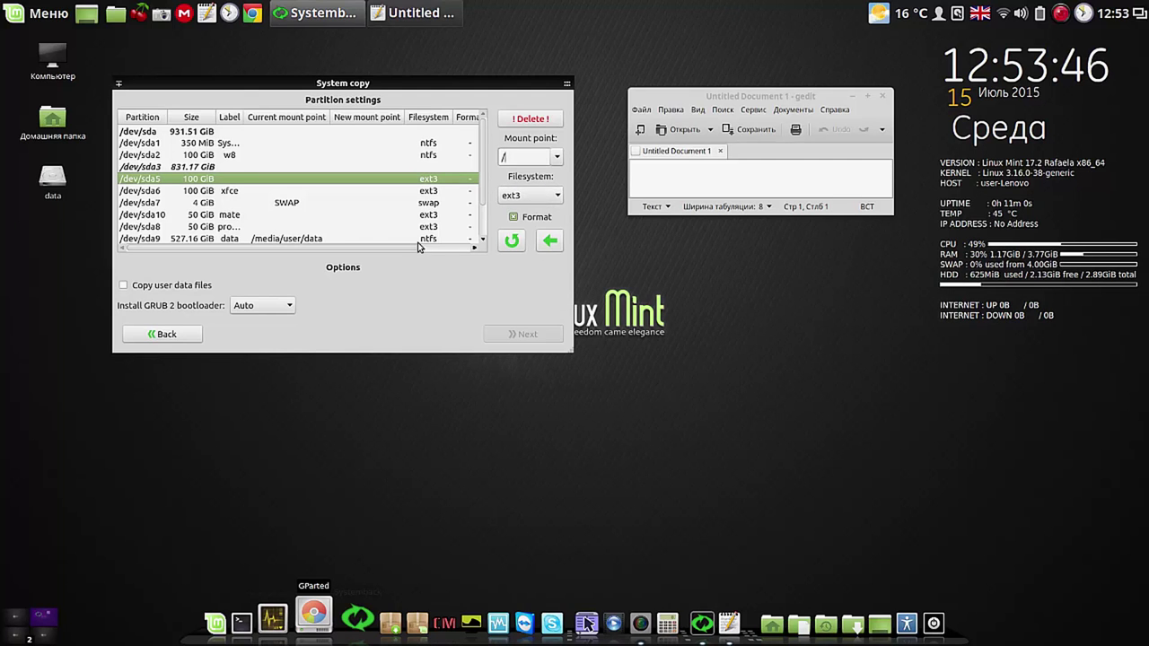
click(125, 285)
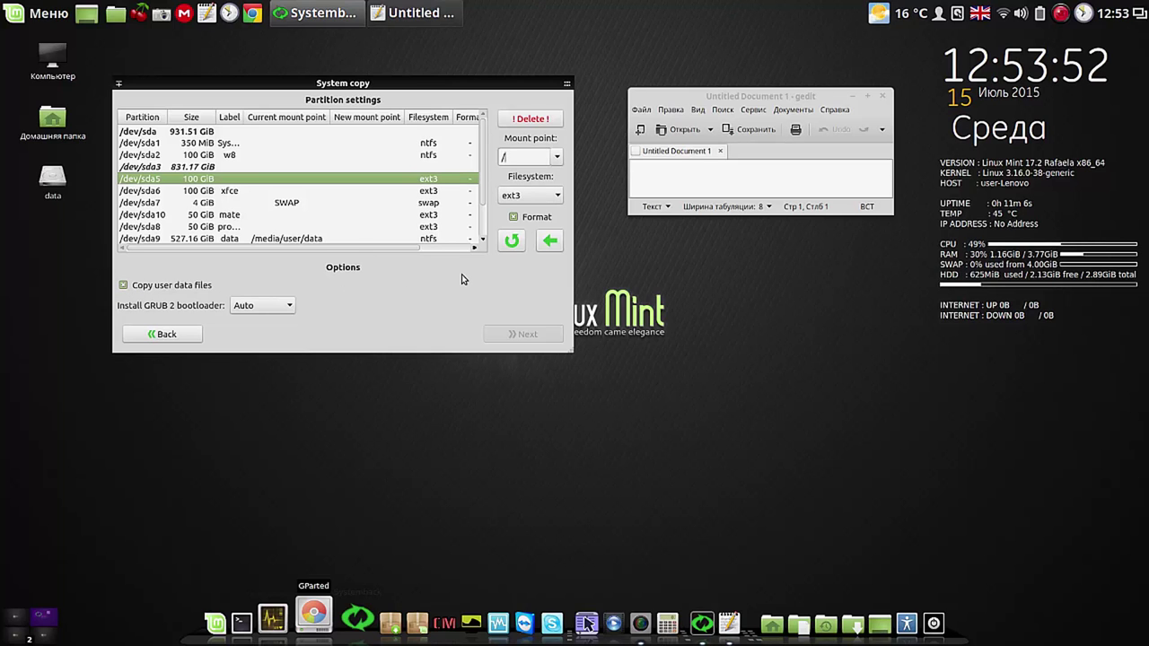
click(550, 243)
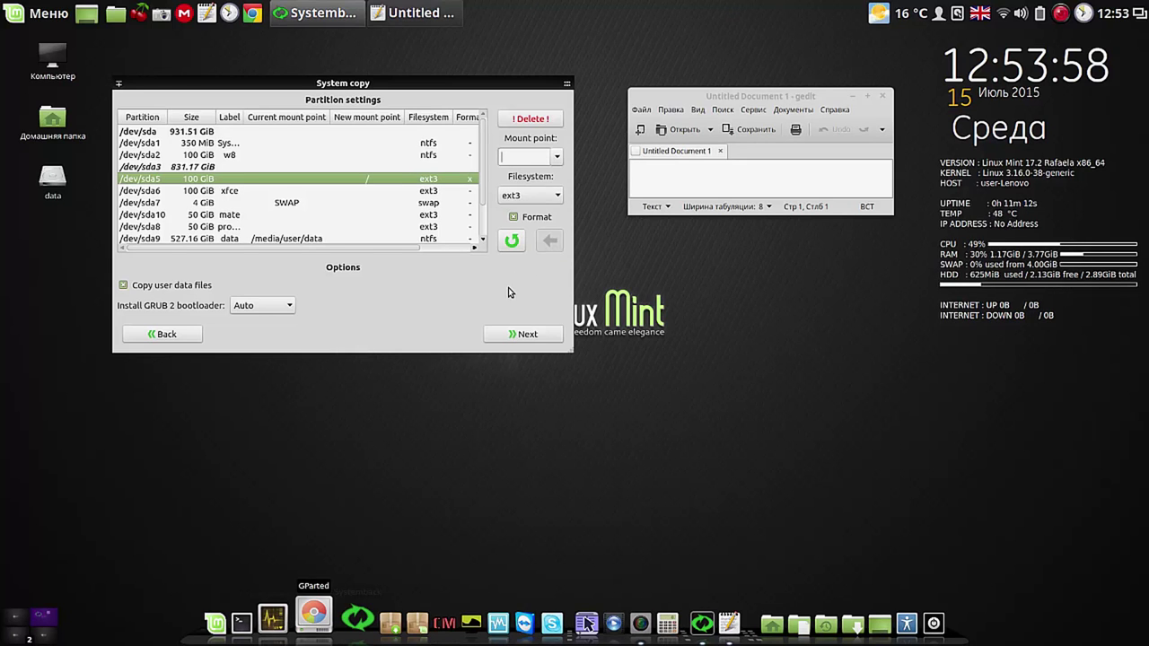
- Start the system copy from the Live image and note the start time 12-54 in the gedit document
click(525, 334)
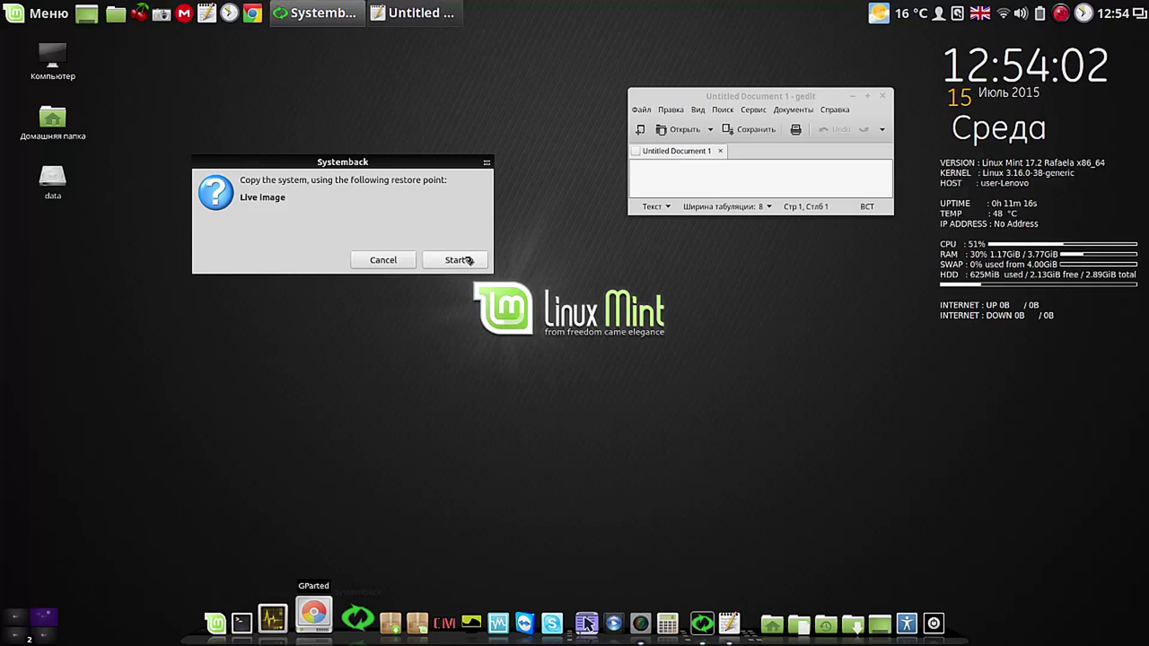
click(463, 260)
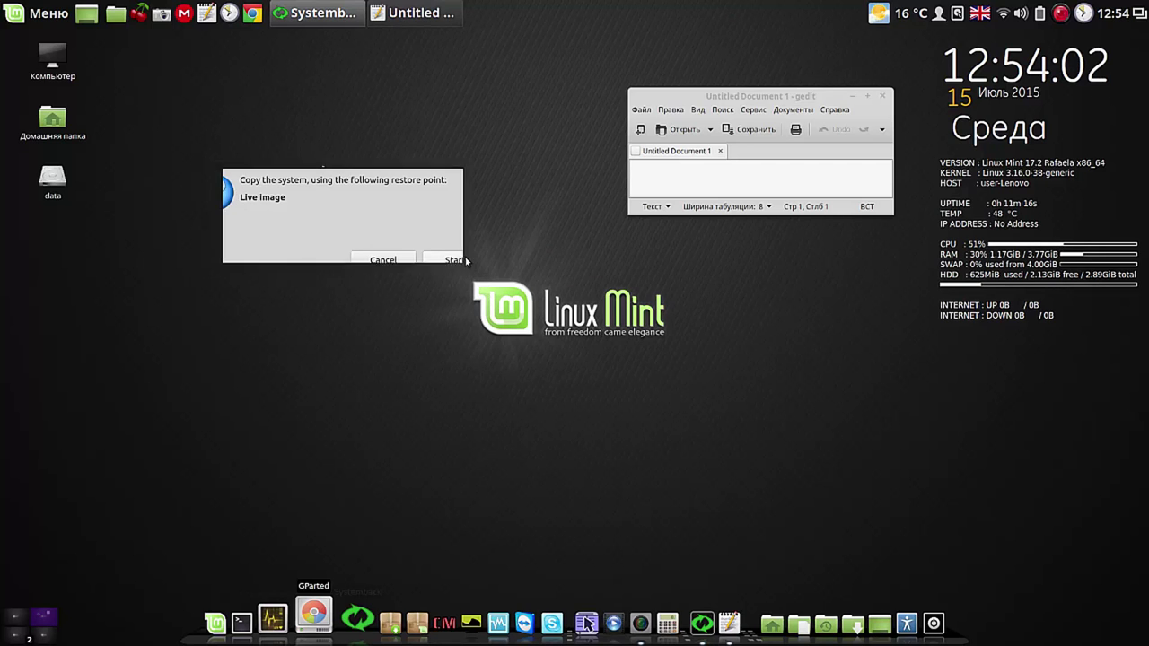
click(726, 174)
text(12-)
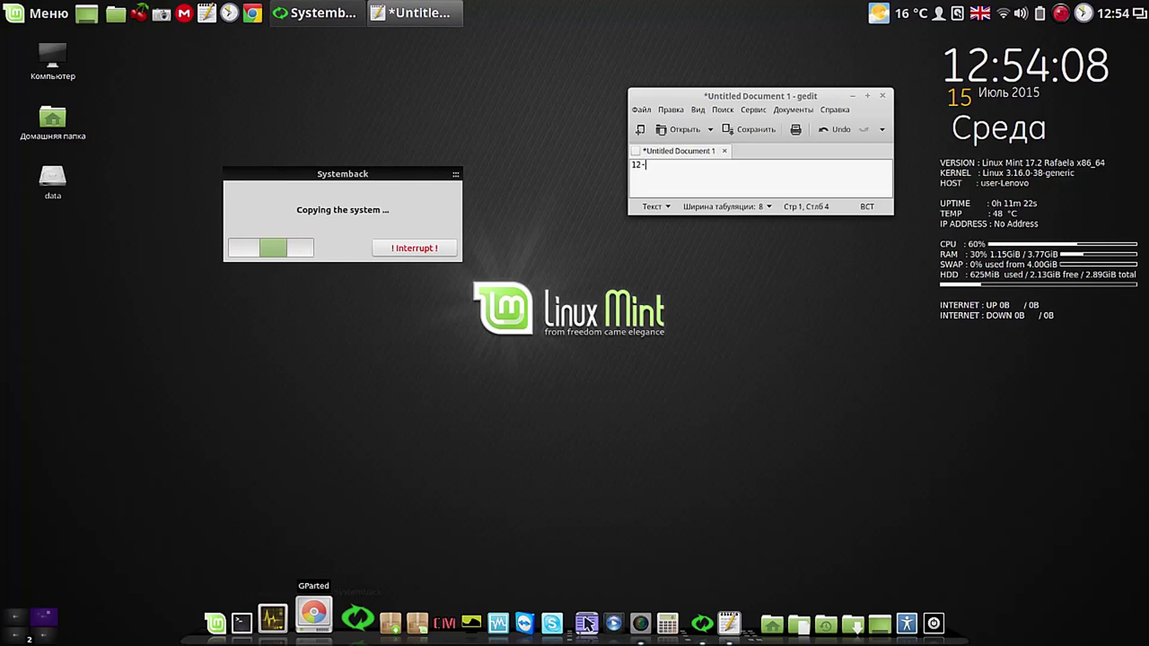
text(54)
key(Return)
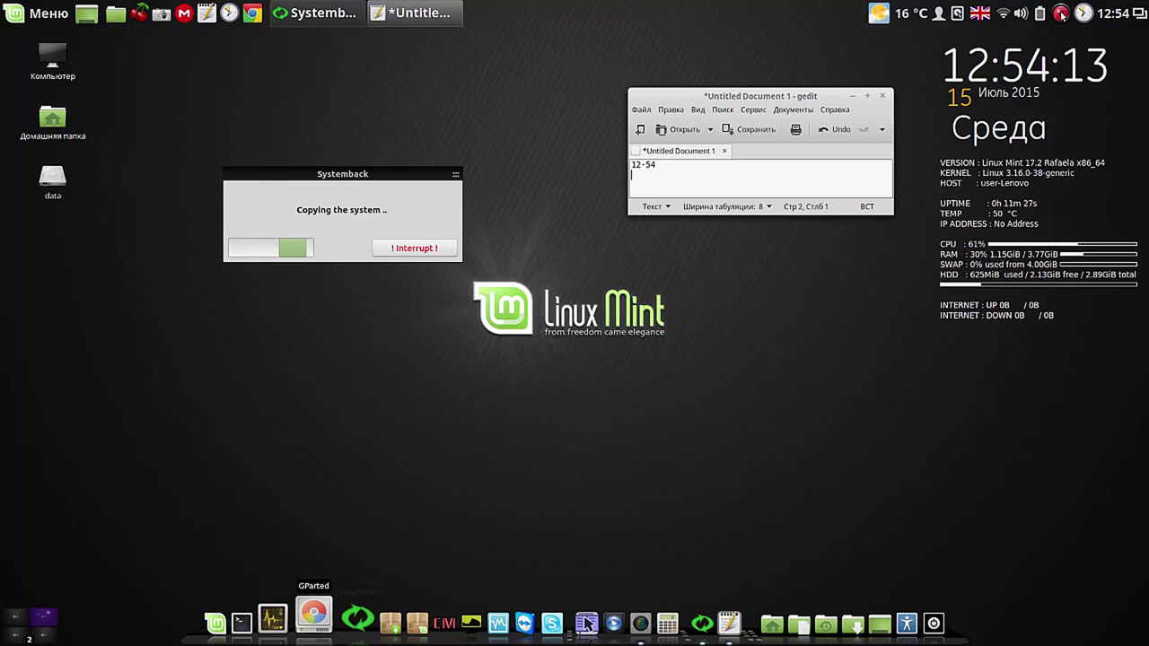
click(1061, 13)
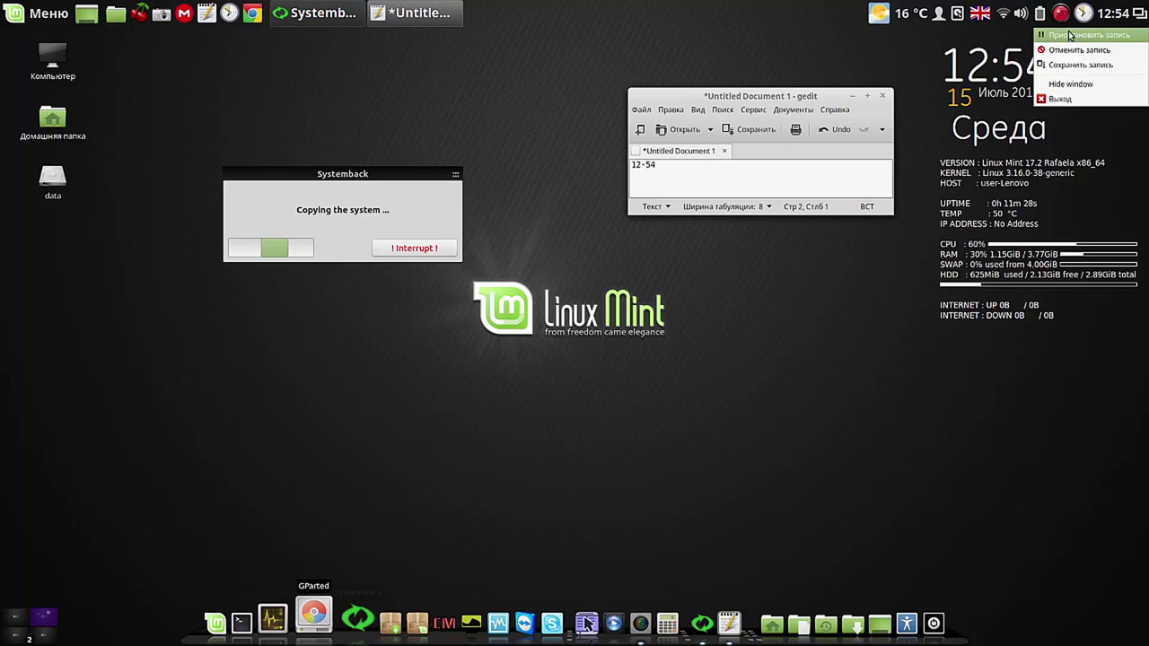
click(1070, 32)
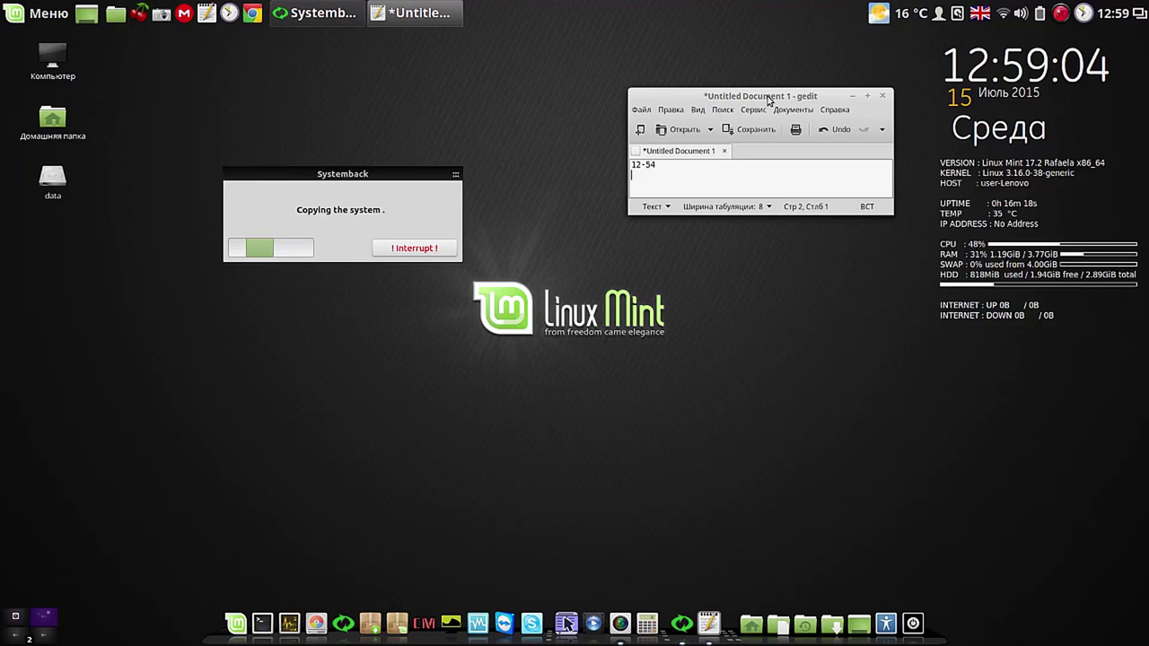
drag(768, 93, 698, 70)
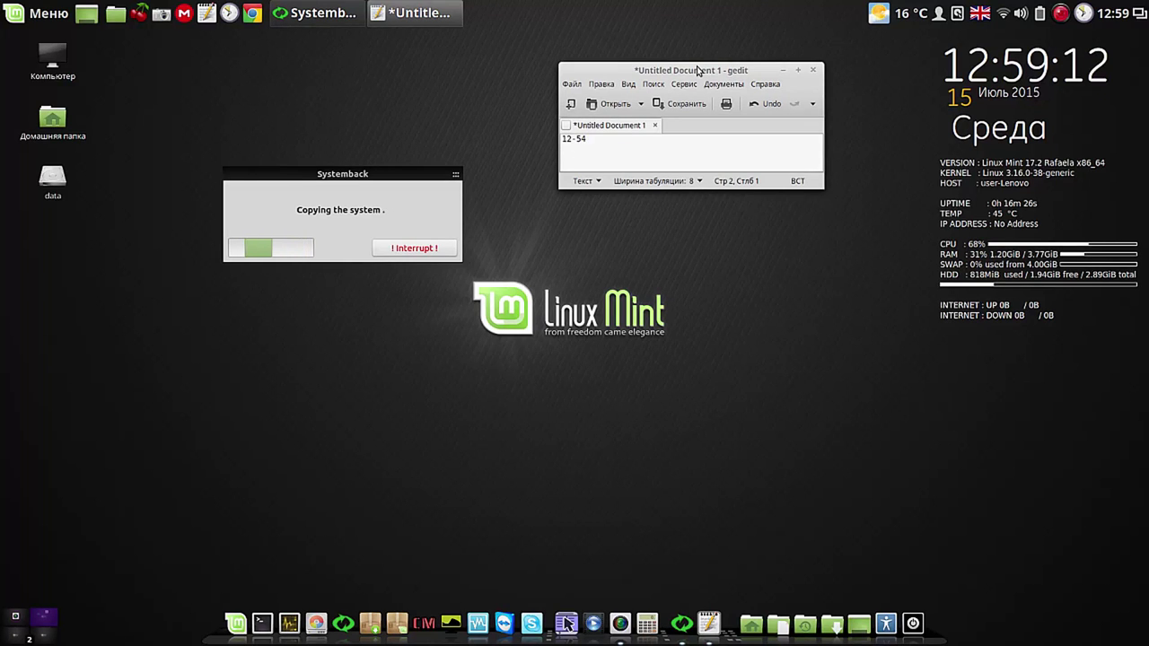
click(1062, 15)
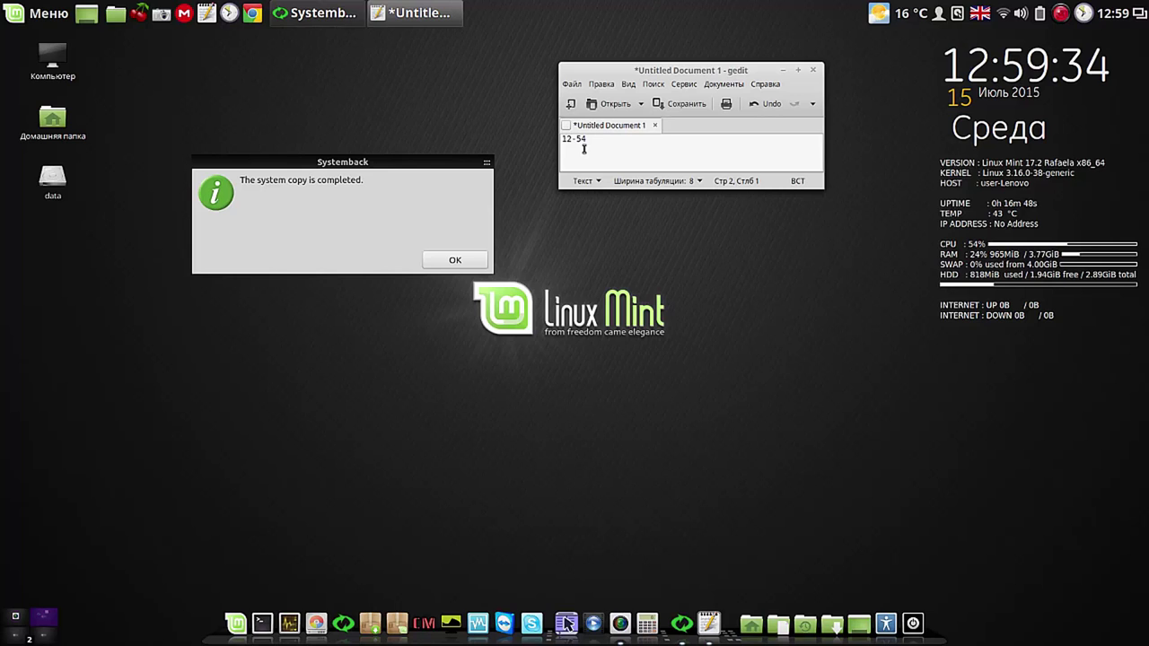
- Close the gedit document without saving, acknowledge the completed system copy and close Systemback
click(813, 72)
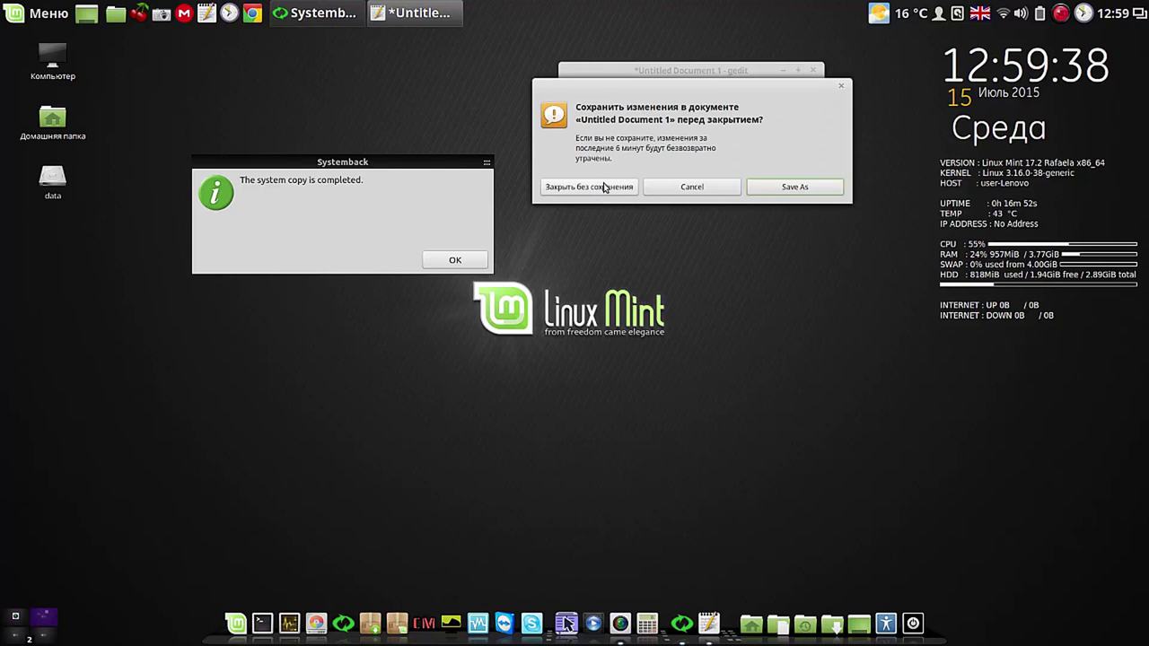
click(604, 188)
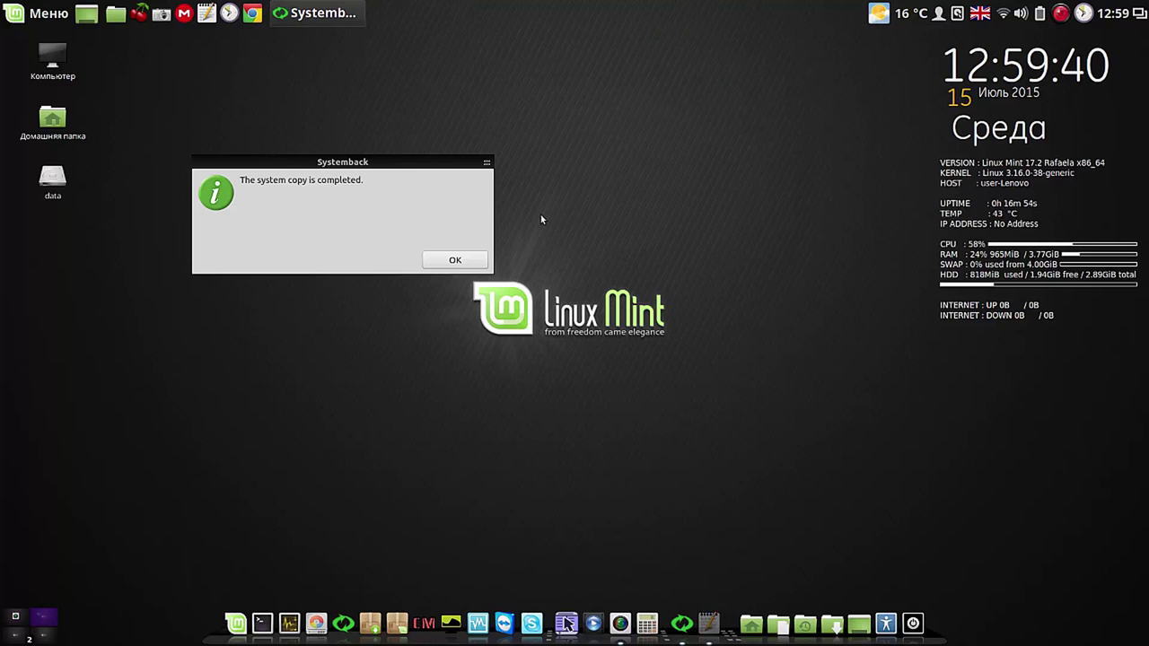
click(455, 260)
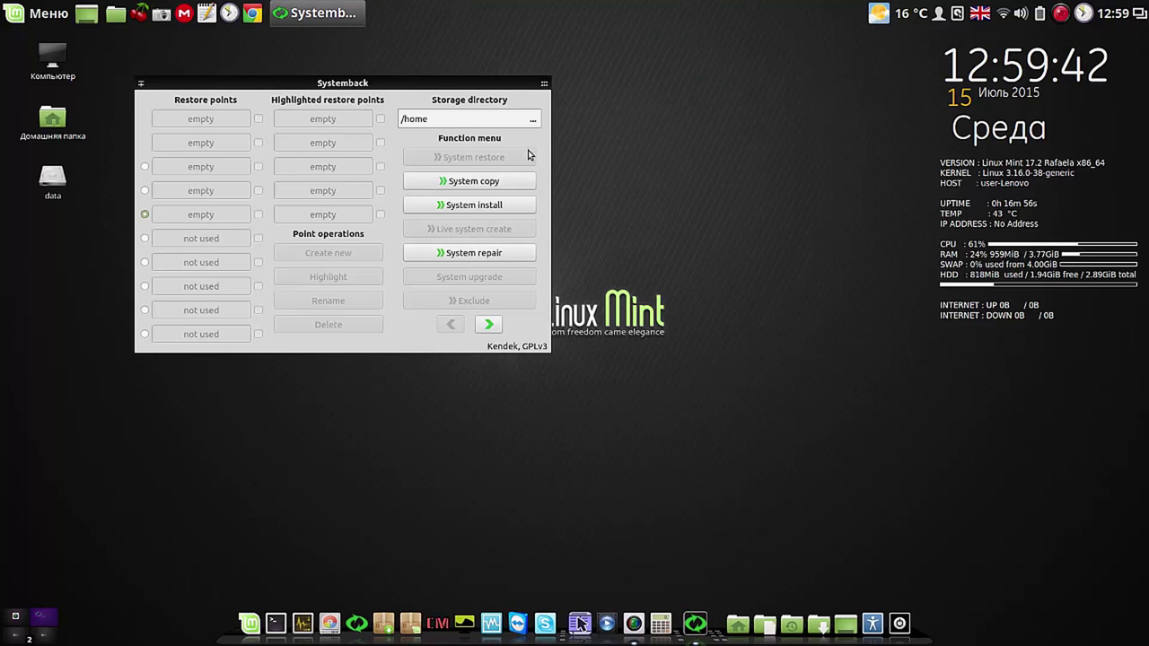
click(544, 89)
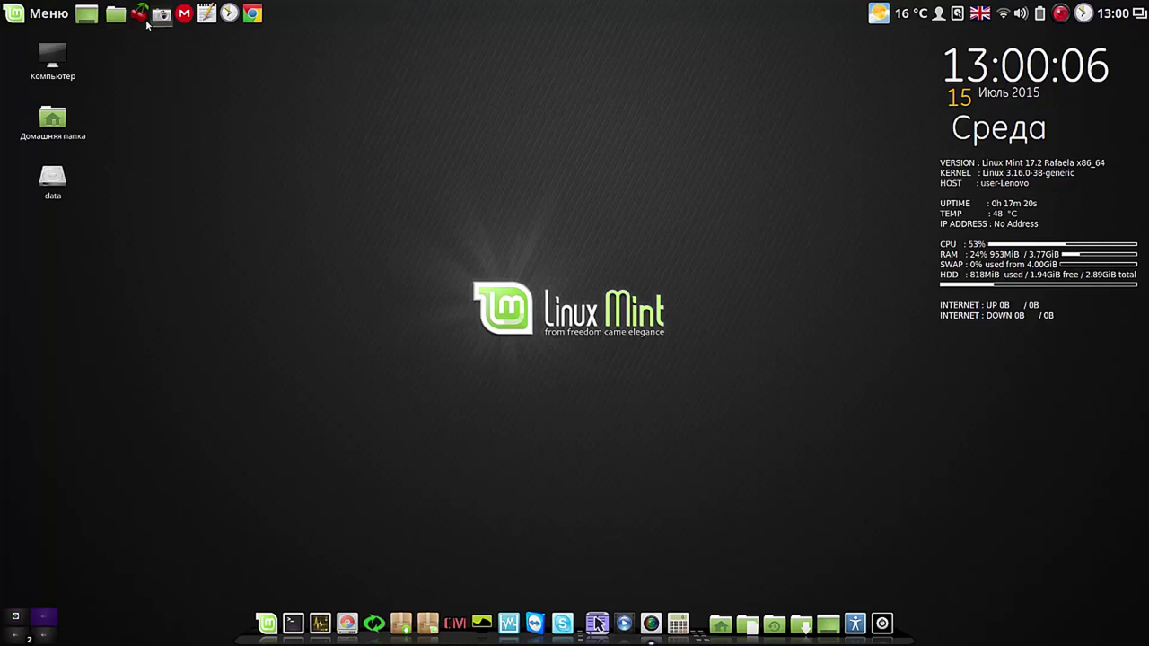
- Open LibreOffice Calc from the Office applications, look at the LibreOffice version information, and close the program
click(50, 15)
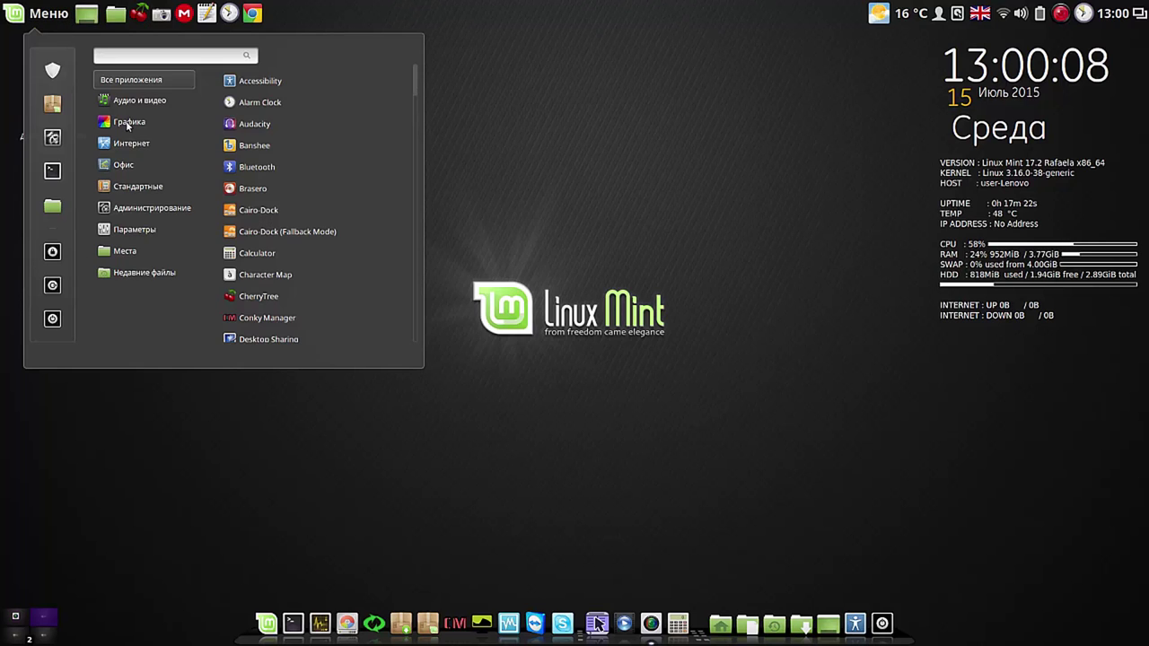
mouse_move(144, 165)
click(267, 124)
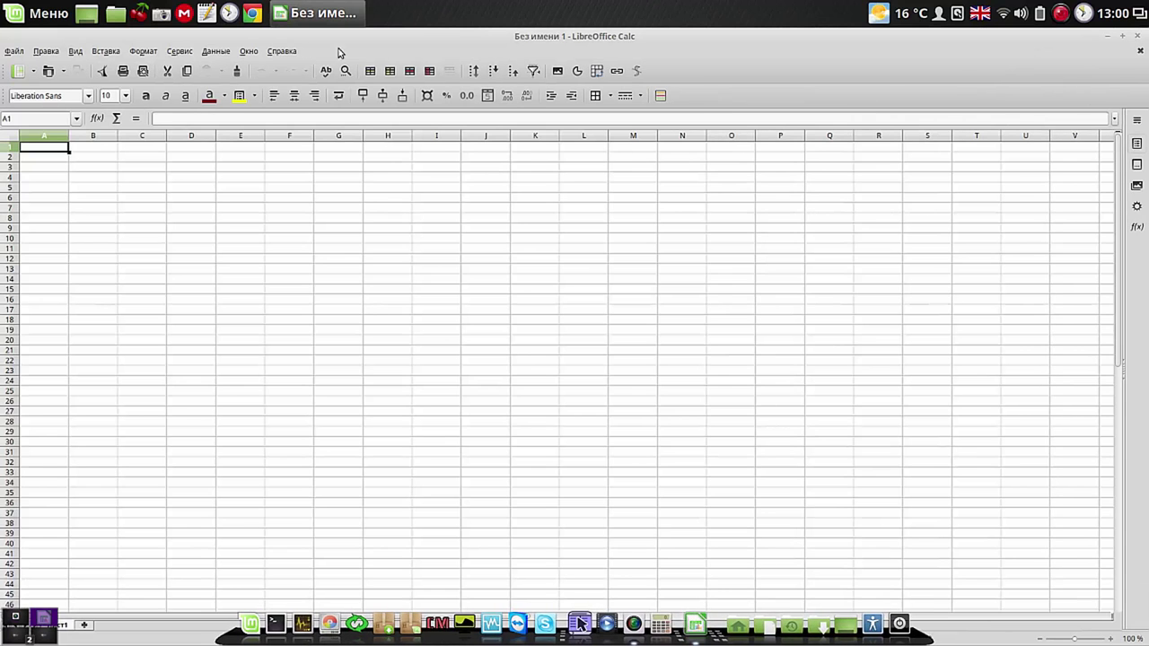
click(279, 54)
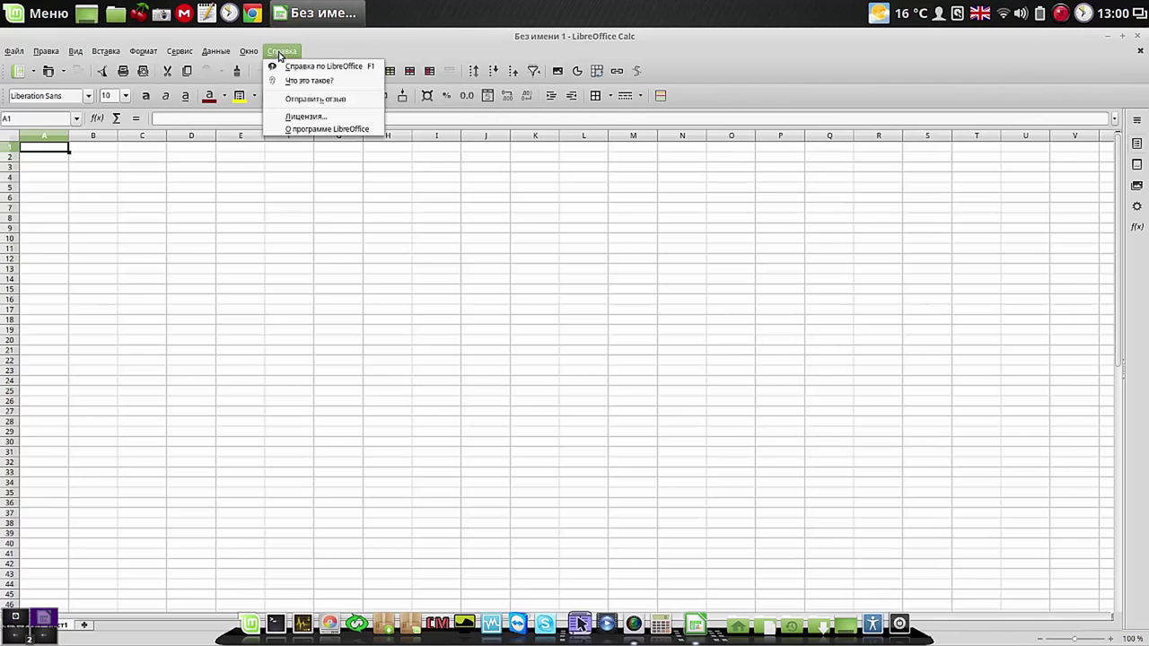
click(313, 129)
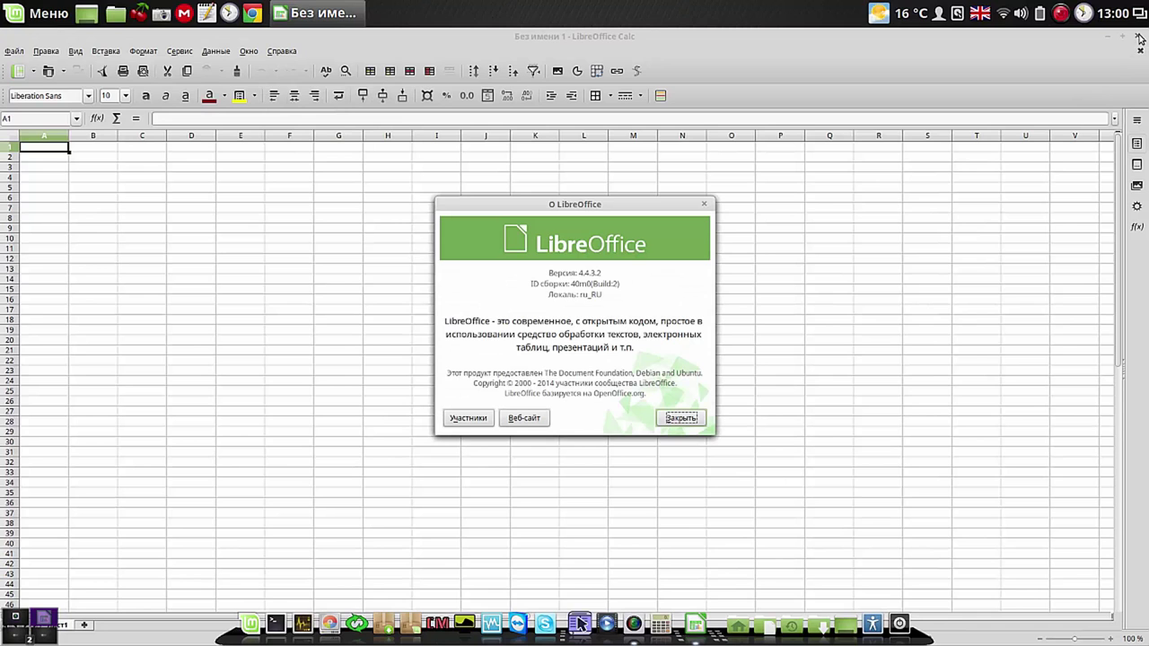
click(680, 418)
click(1137, 34)
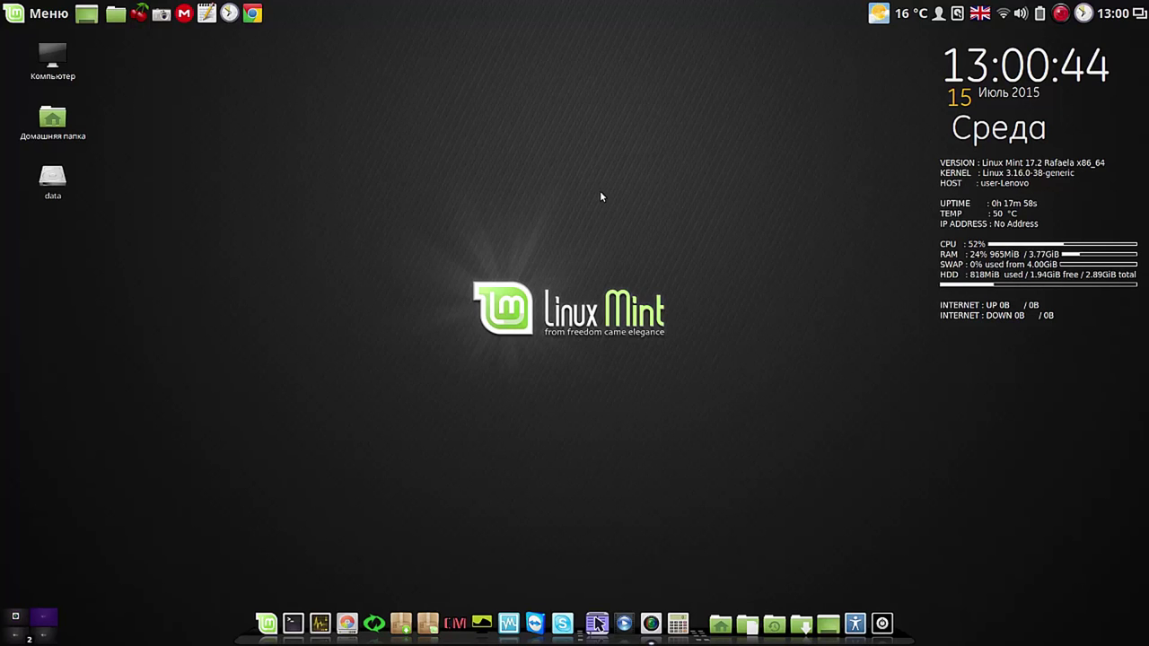
- Move the MEGAsync setup wizard window away from the desktop icons towards the middle of the desktop
click(1060, 13)
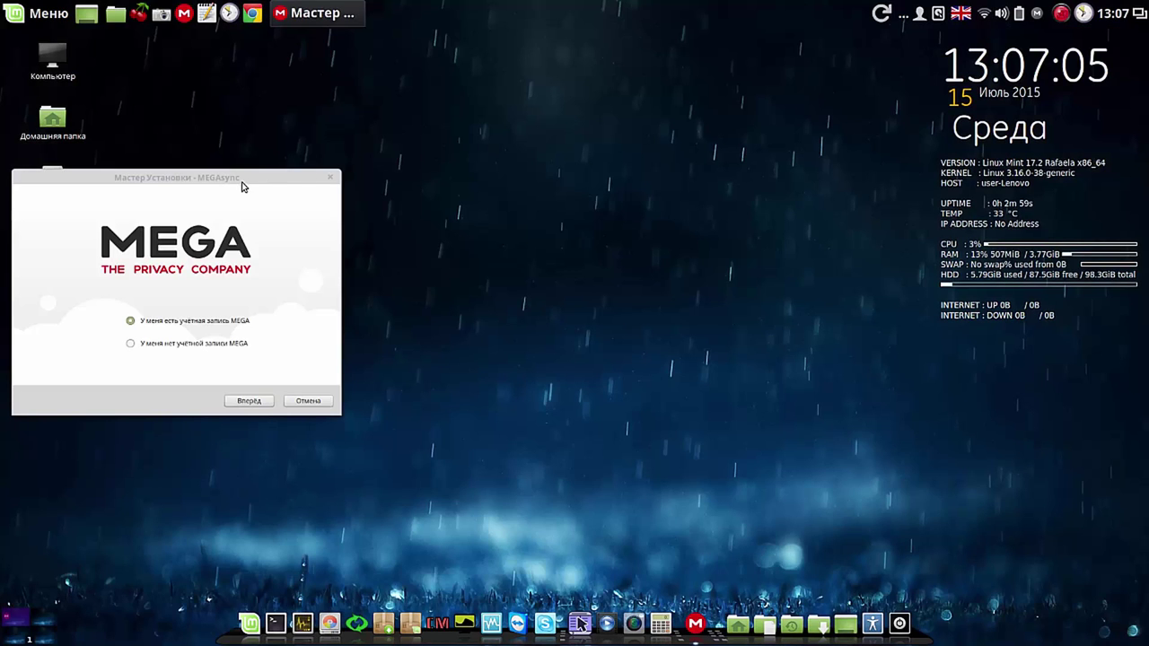
drag(241, 176, 457, 101)
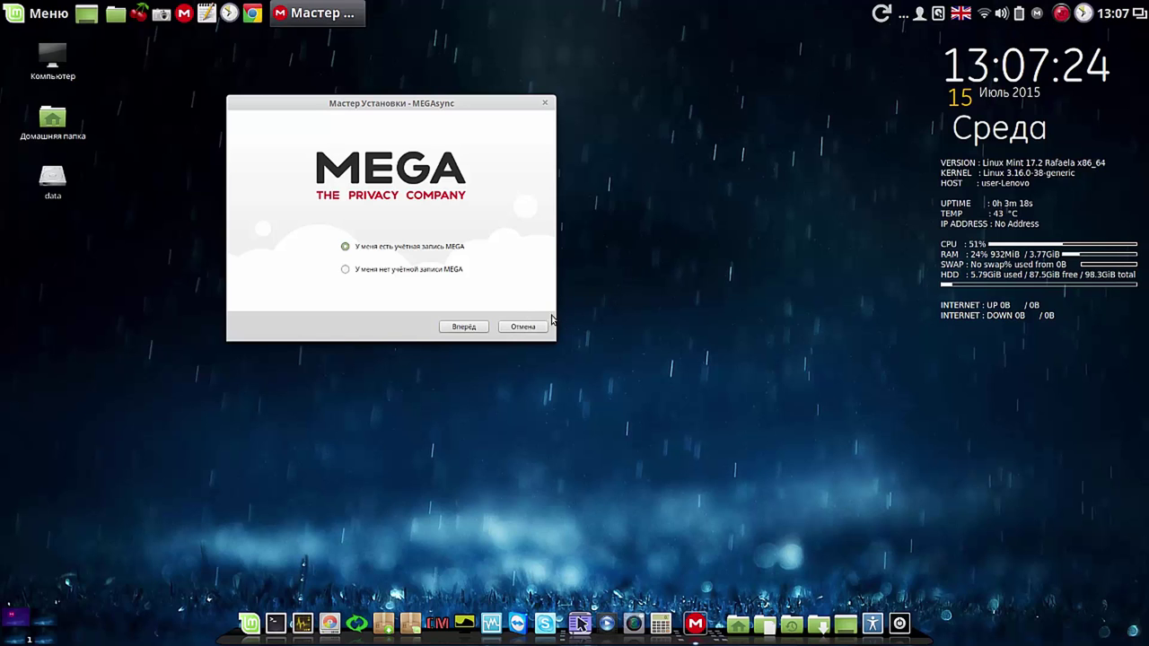
click(1061, 13)
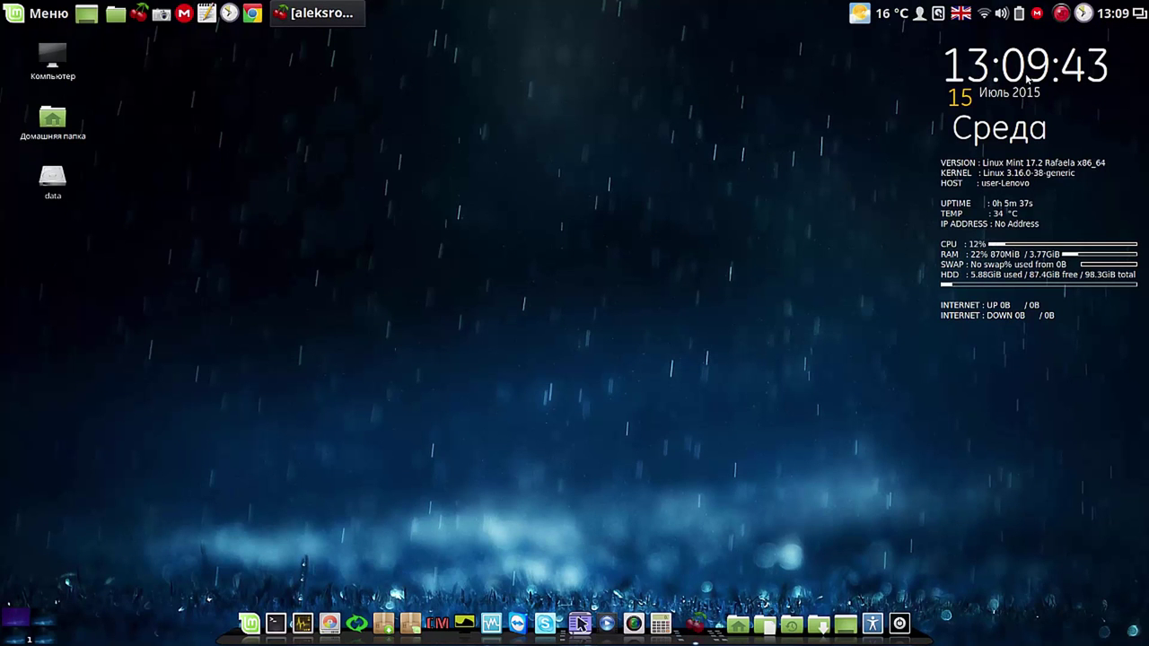
- Open the MEGAsync settings and show the synchronisation folder list
click(1037, 14)
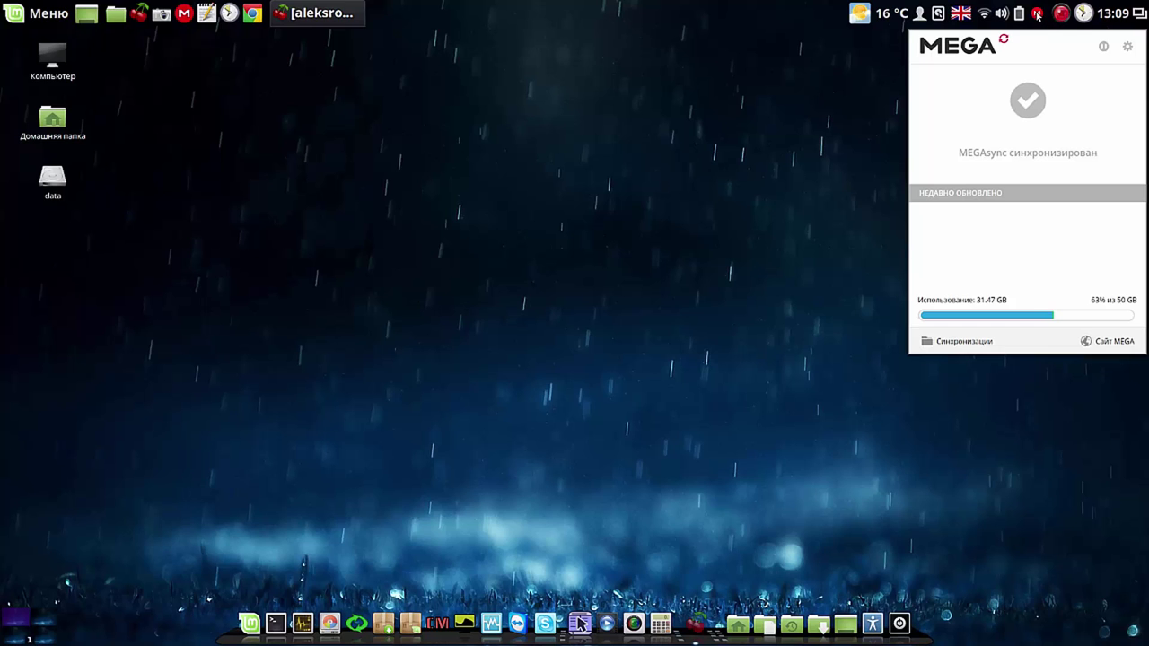
click(1129, 47)
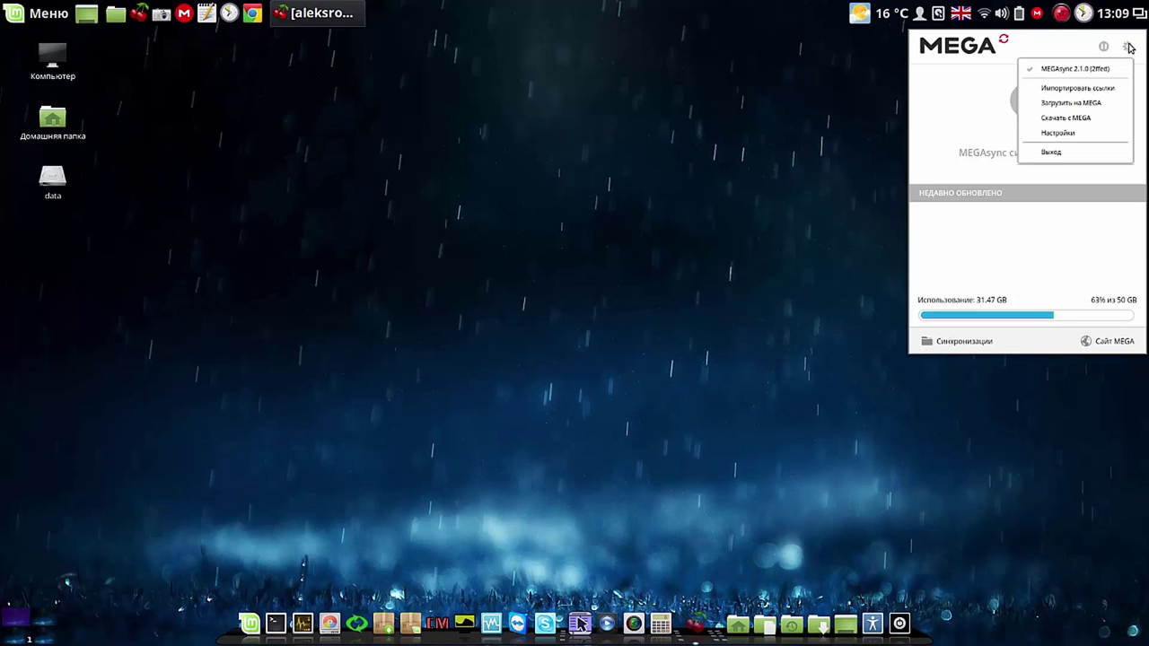
click(1070, 134)
click(516, 186)
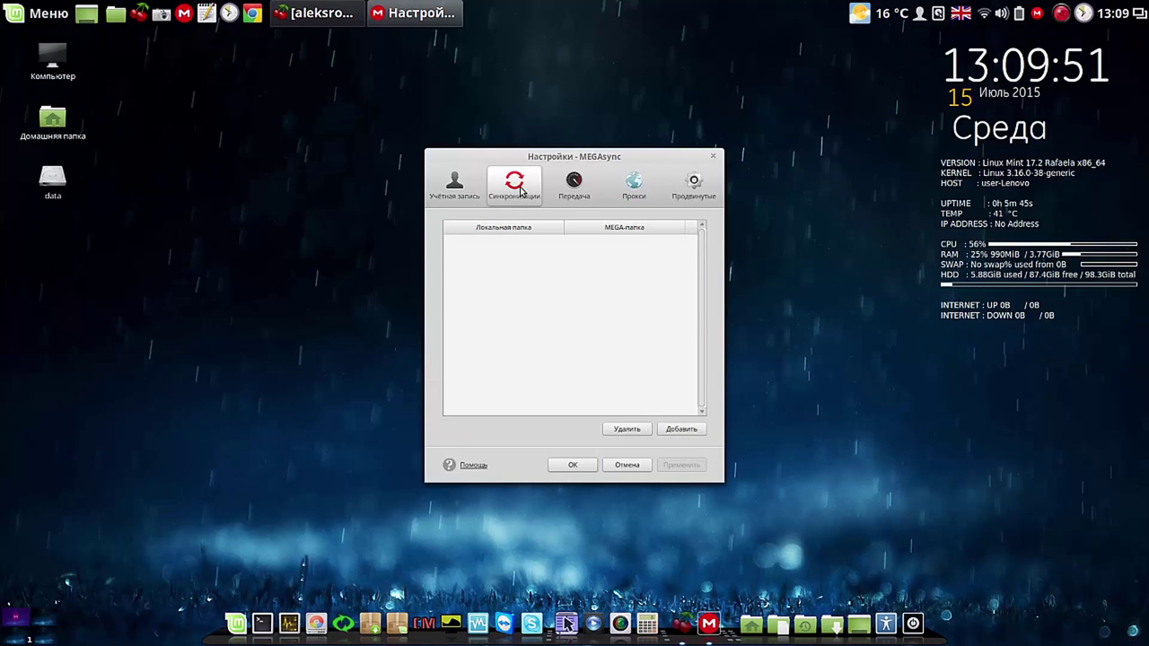
- Start a new sync folder pair in MEGAsync with /media/user/data/CherryTree/ctb as the local folder
click(678, 430)
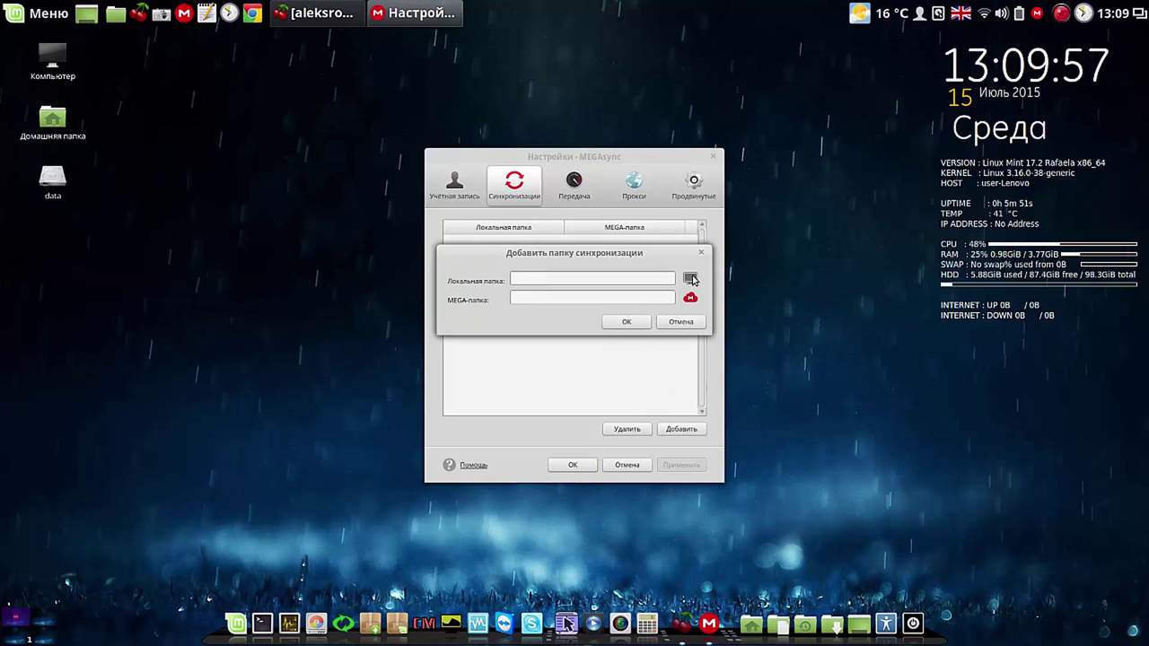
click(690, 280)
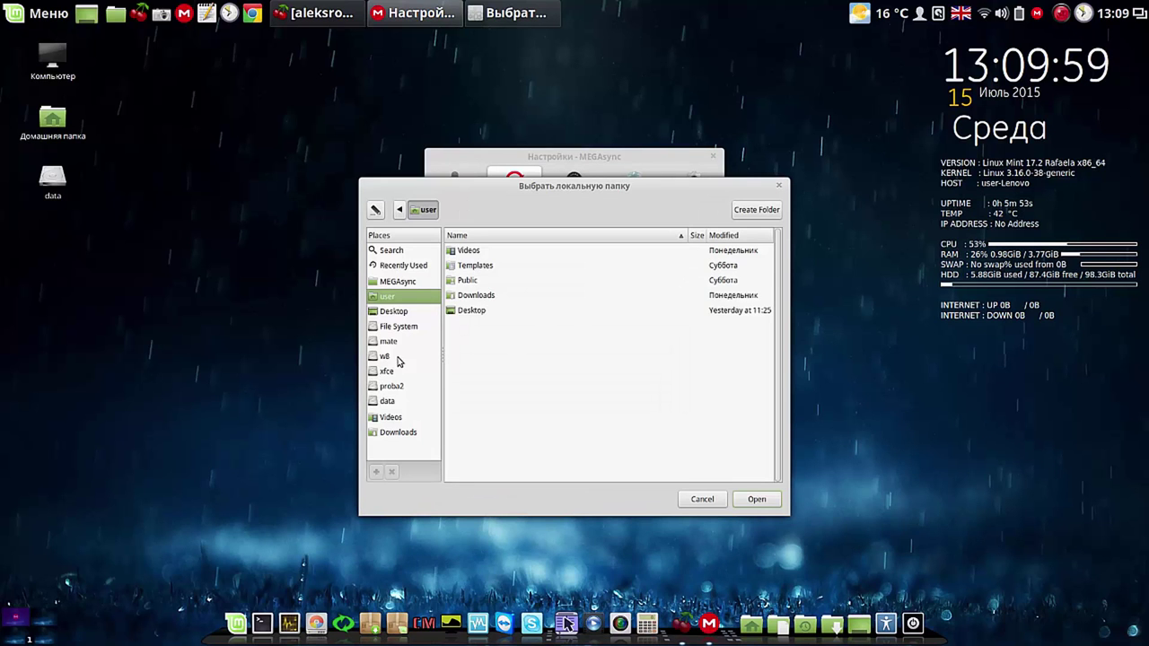
click(387, 402)
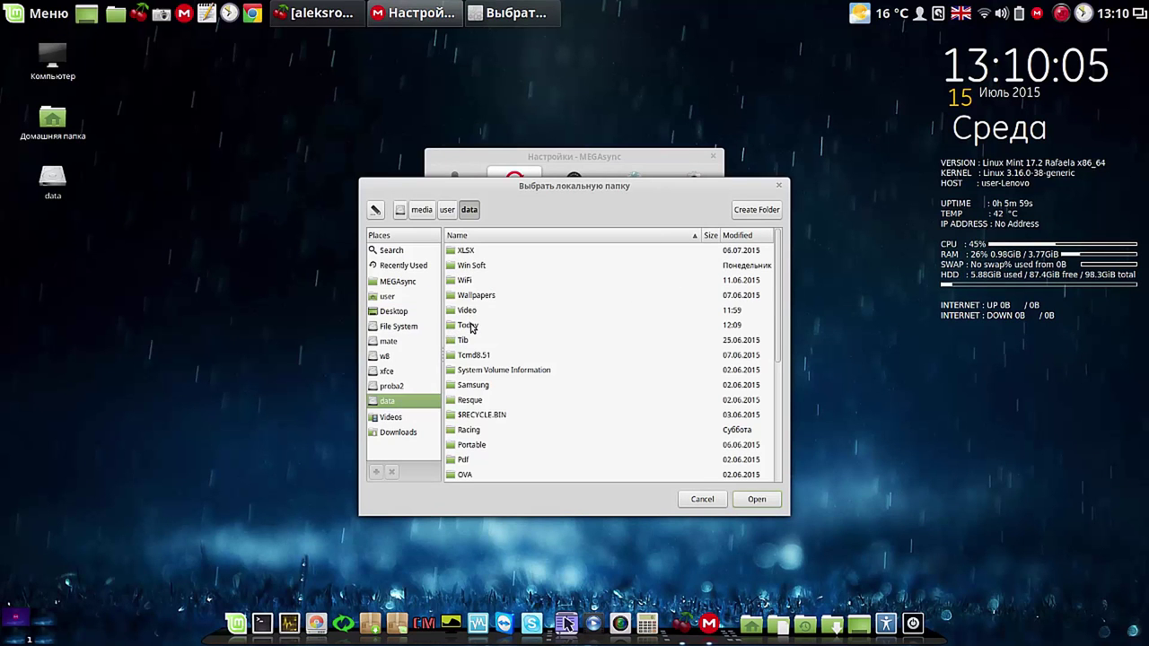
click(500, 235)
click(473, 298)
double_click(473, 298)
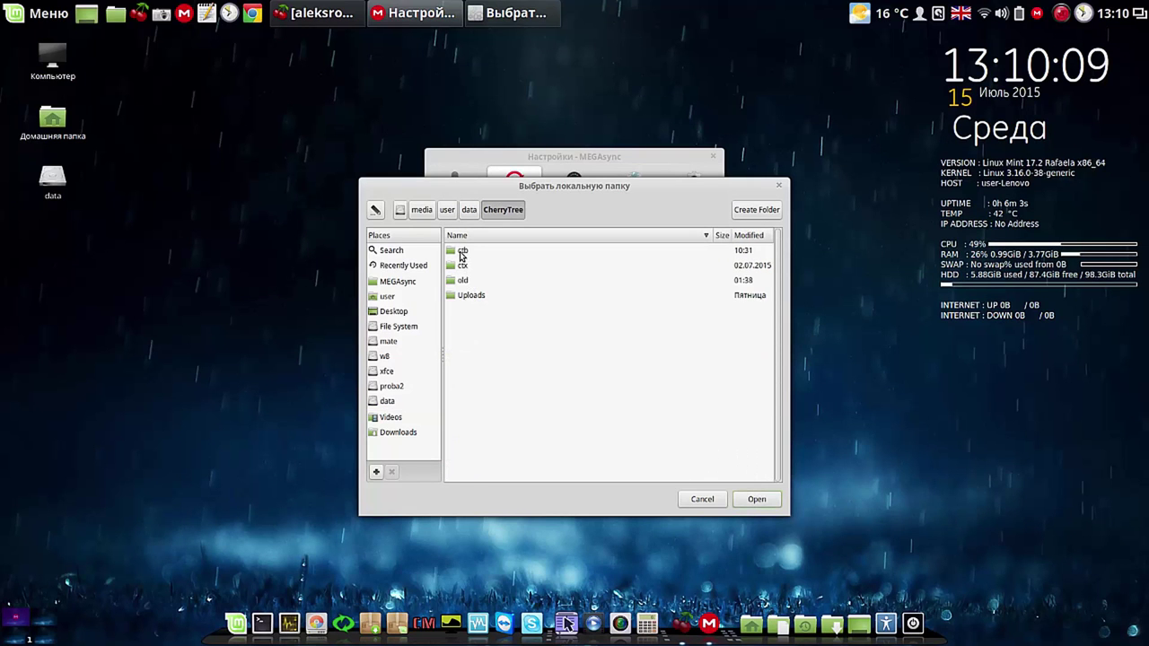
click(463, 255)
click(757, 500)
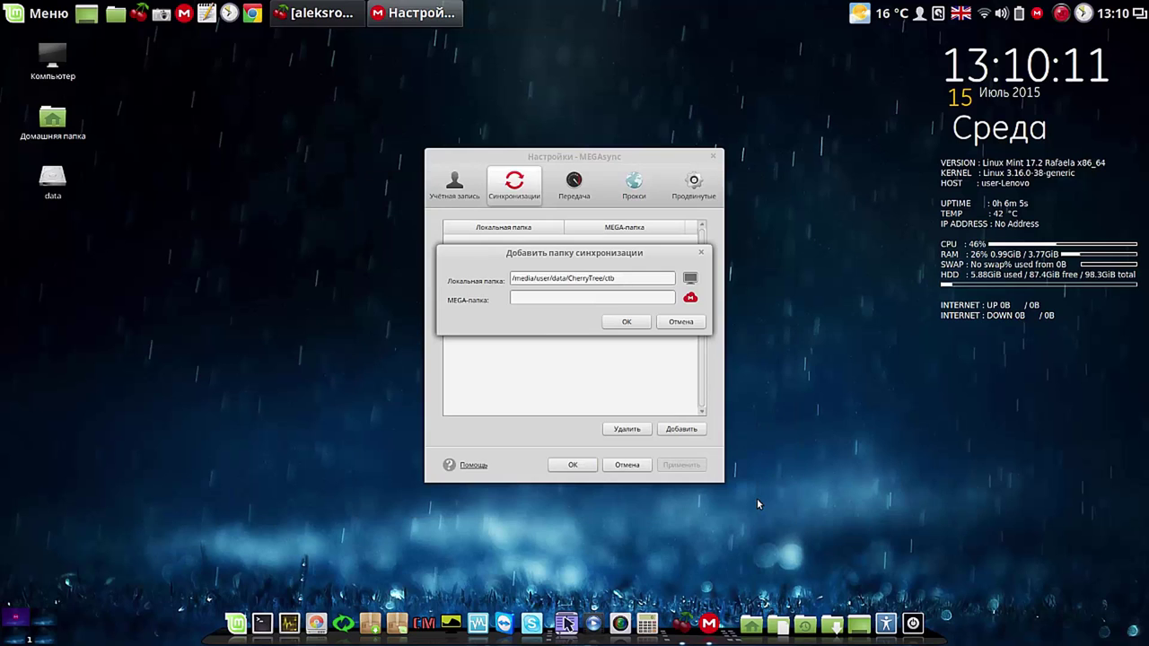
- Set /MEGAsync/Cherry Sync as the MEGA folder for the ctb folder and add the sync pair
click(690, 299)
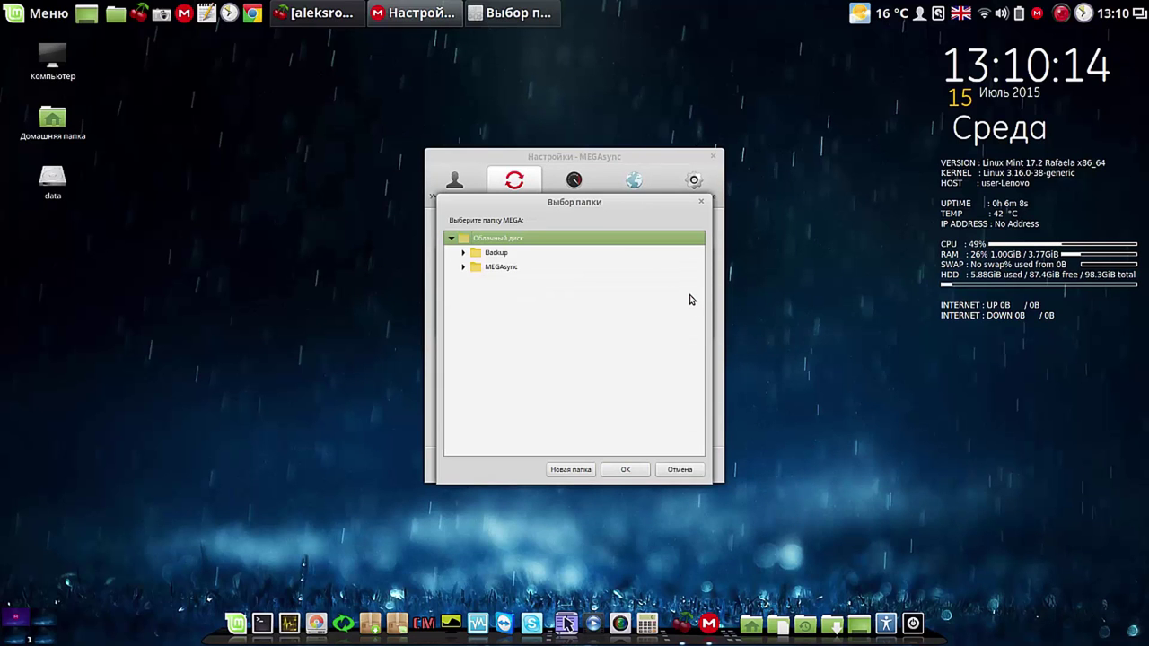
click(464, 268)
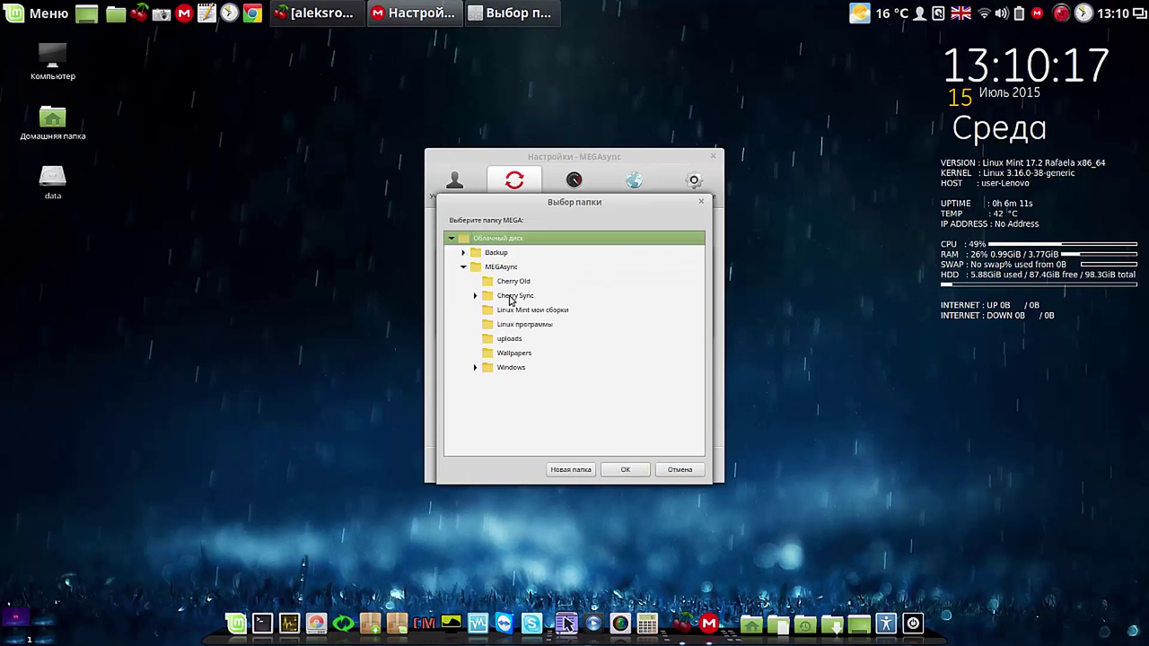
click(508, 298)
click(626, 469)
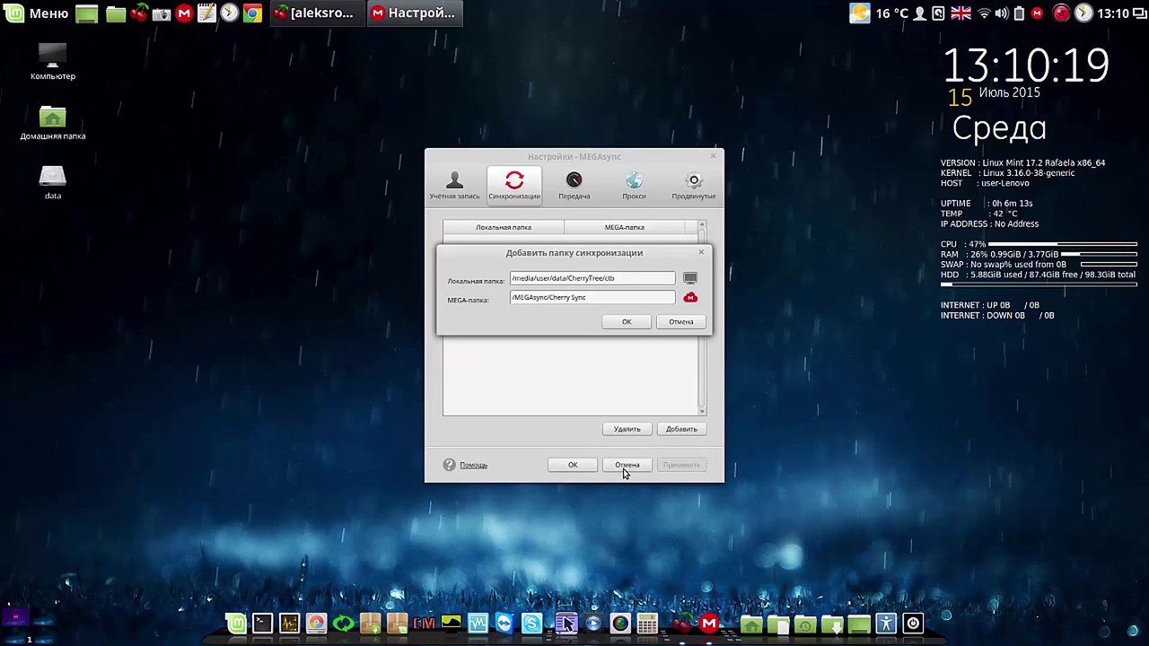
click(631, 322)
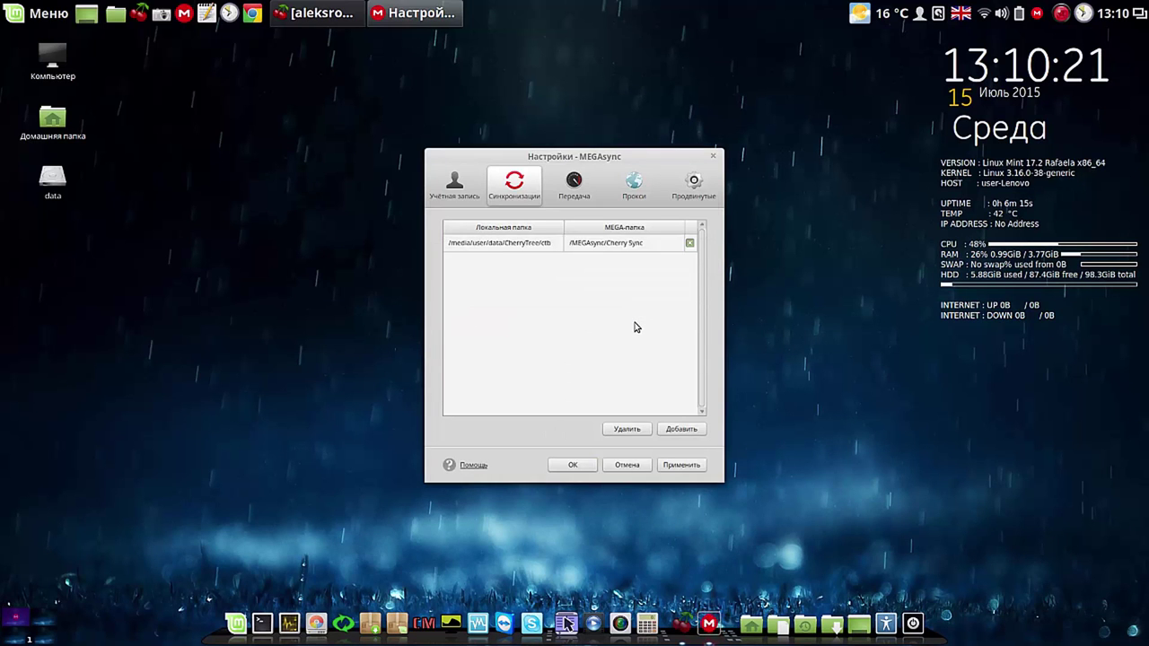
- Start a second sync folder pair with /media/user/data/CherryTree/old as the local folder
click(681, 429)
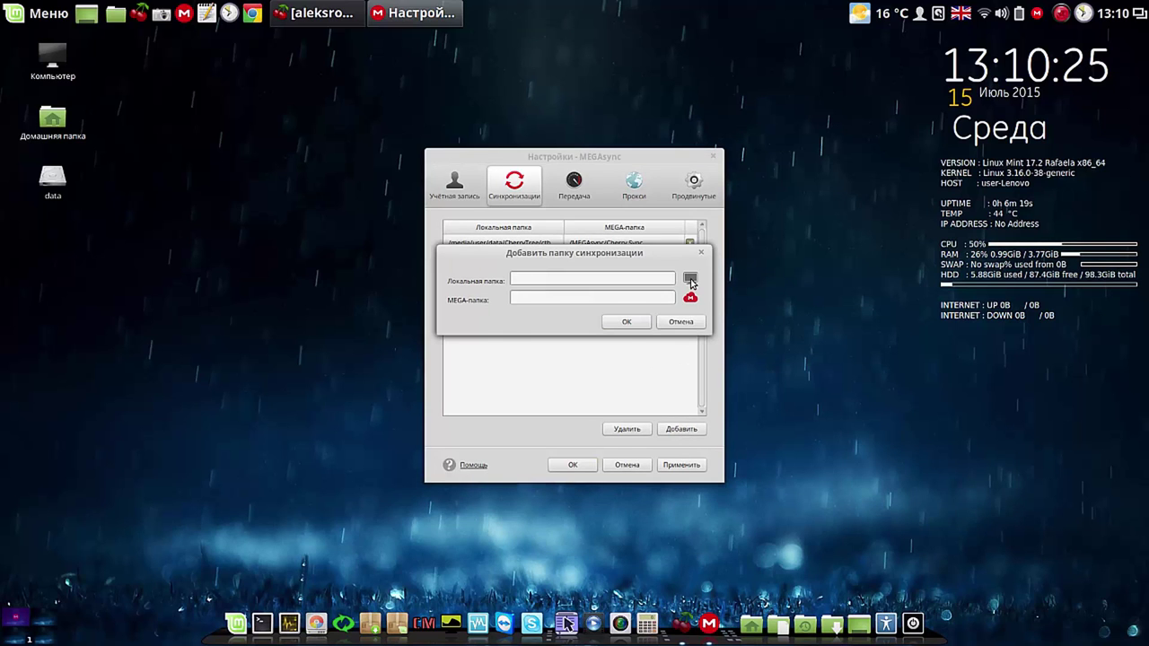
click(690, 280)
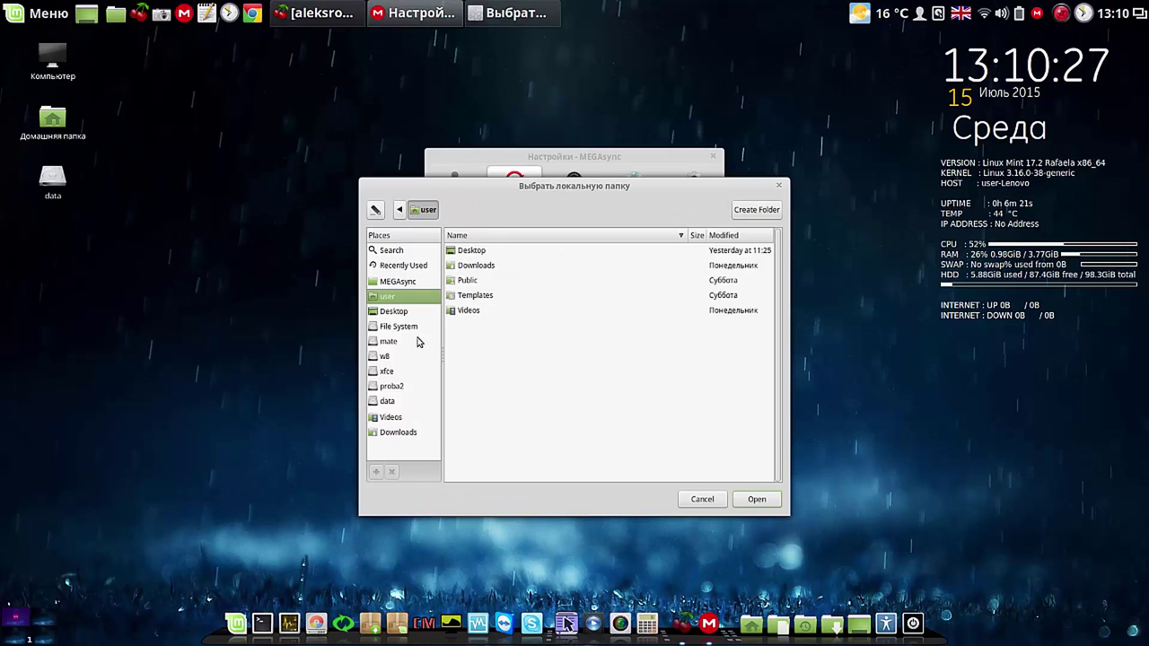
click(391, 401)
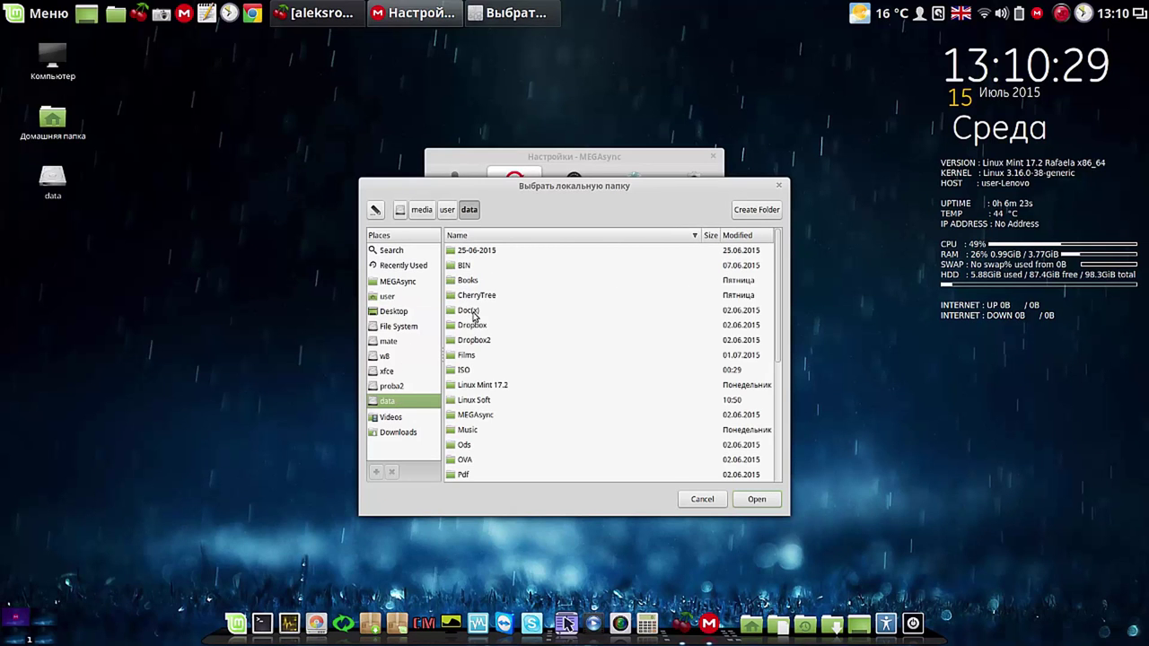
double_click(476, 296)
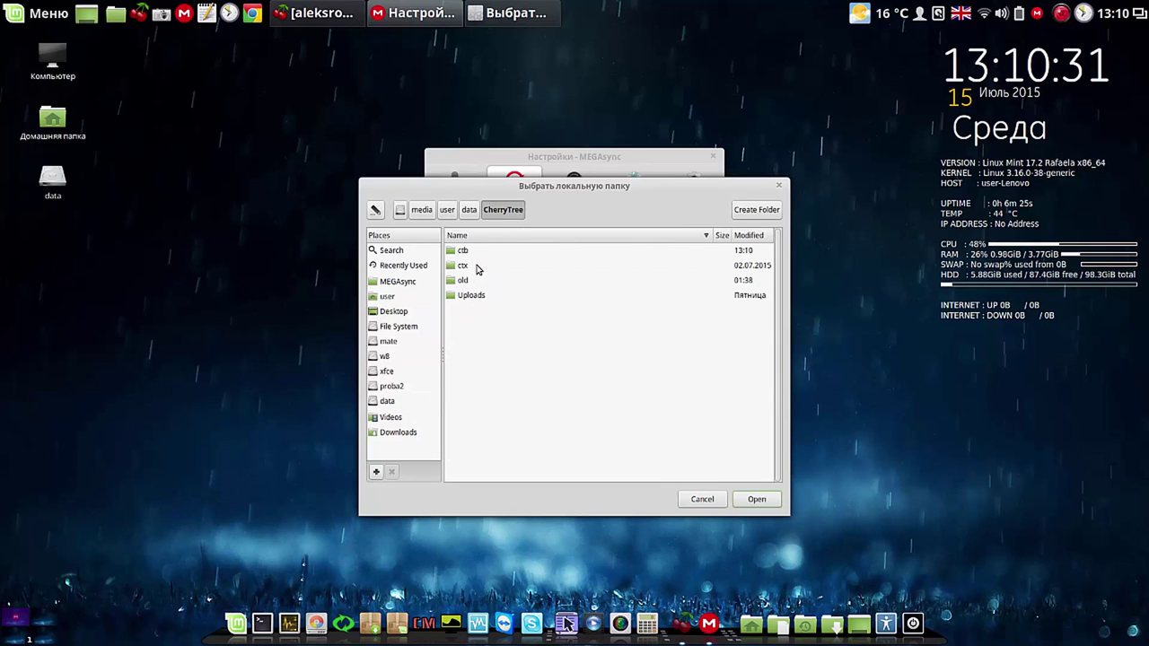
click(461, 284)
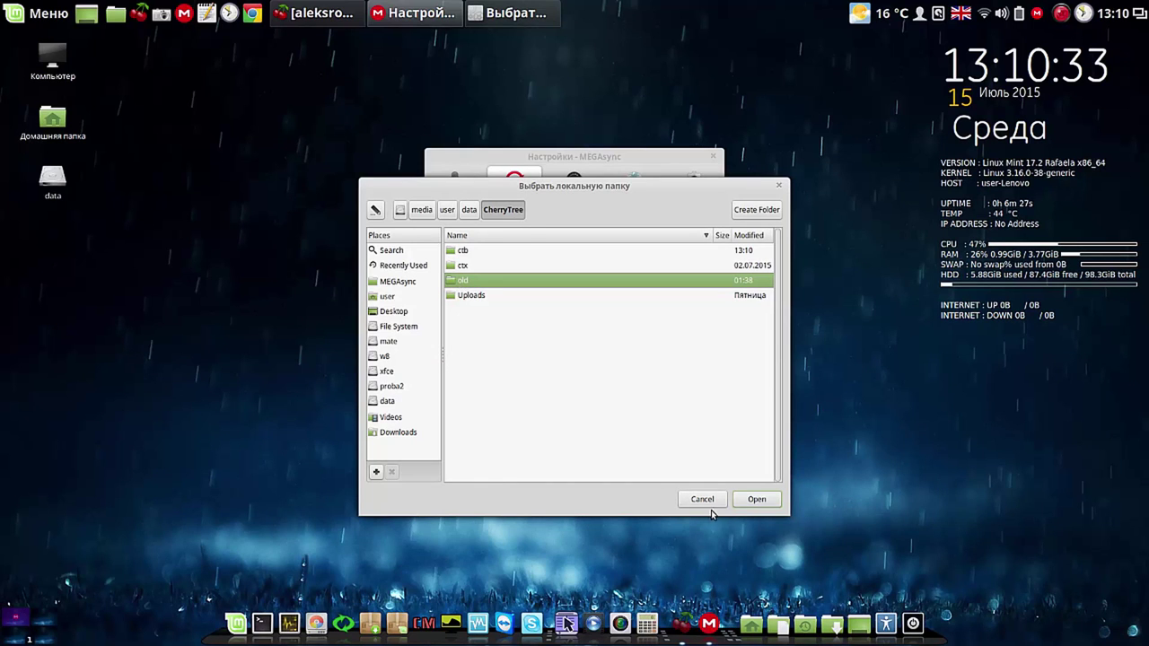
click(752, 500)
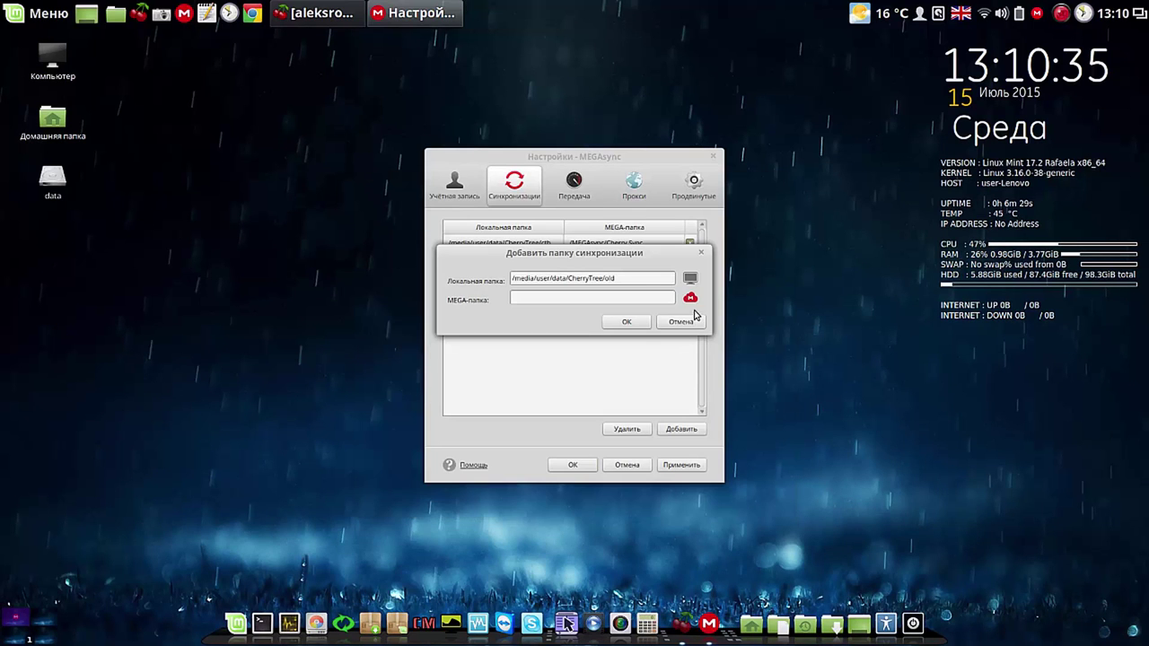
- Set /MEGAsync/Cherry Old as the MEGA folder for the old folder and add the sync pair
click(689, 298)
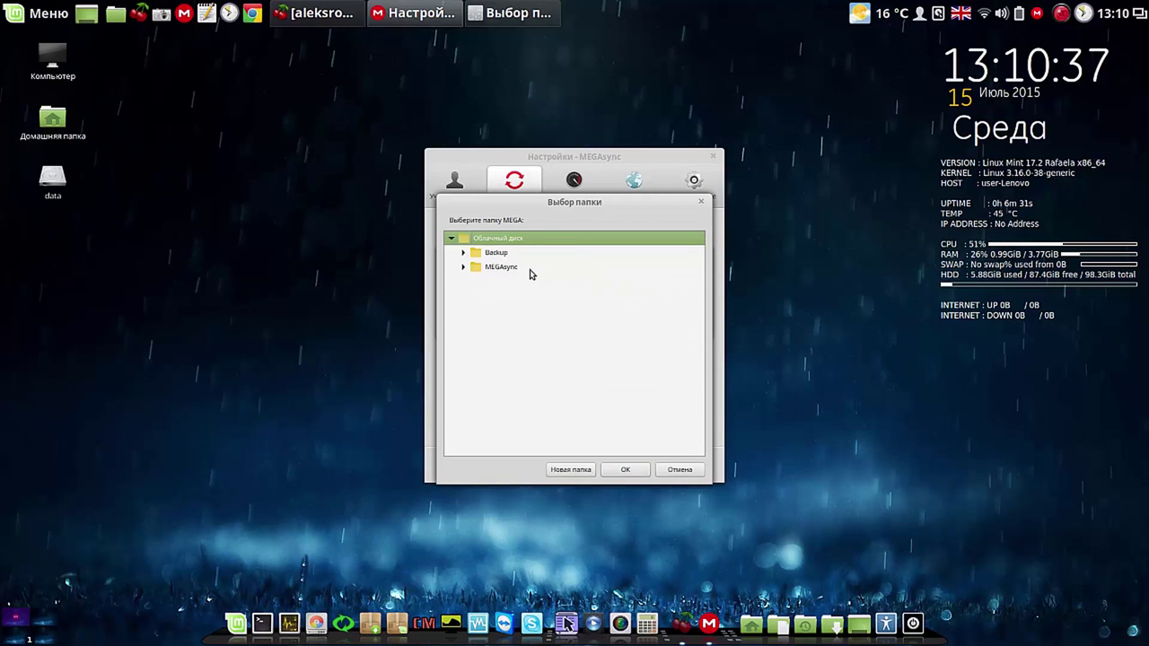
click(464, 267)
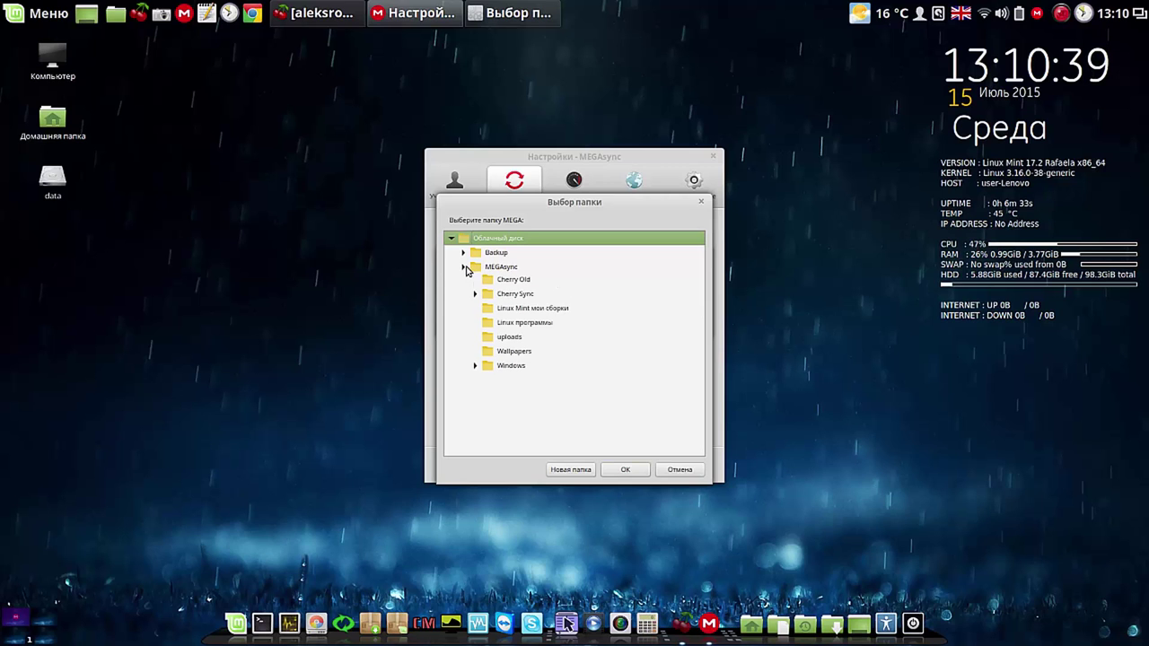
click(510, 284)
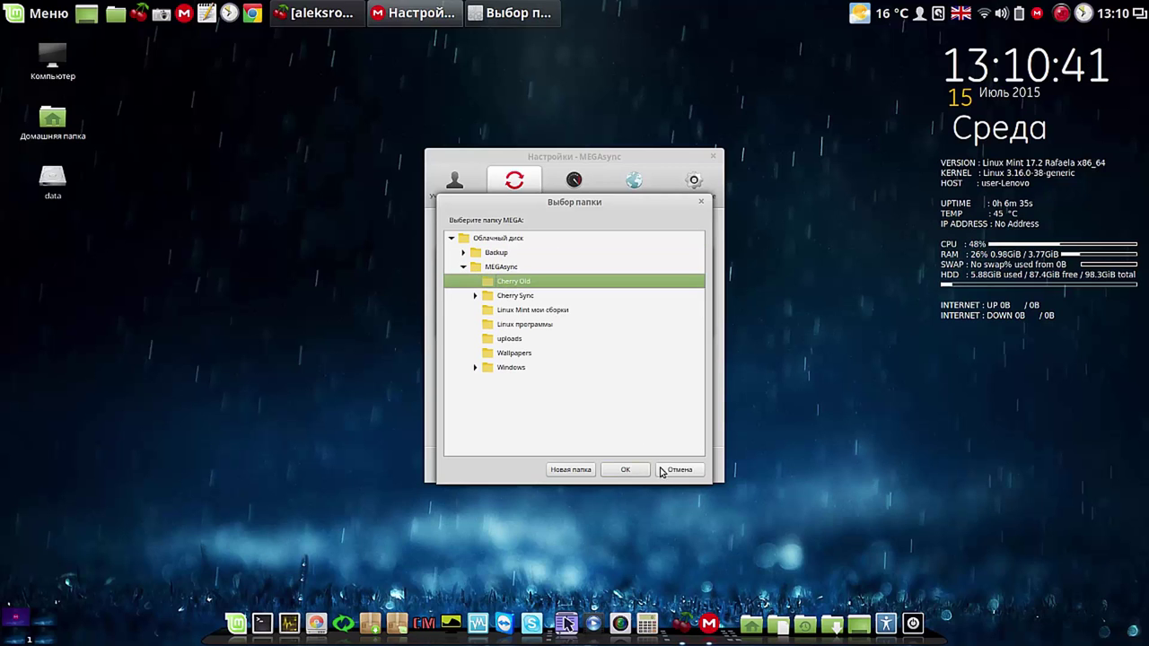
click(631, 470)
click(639, 328)
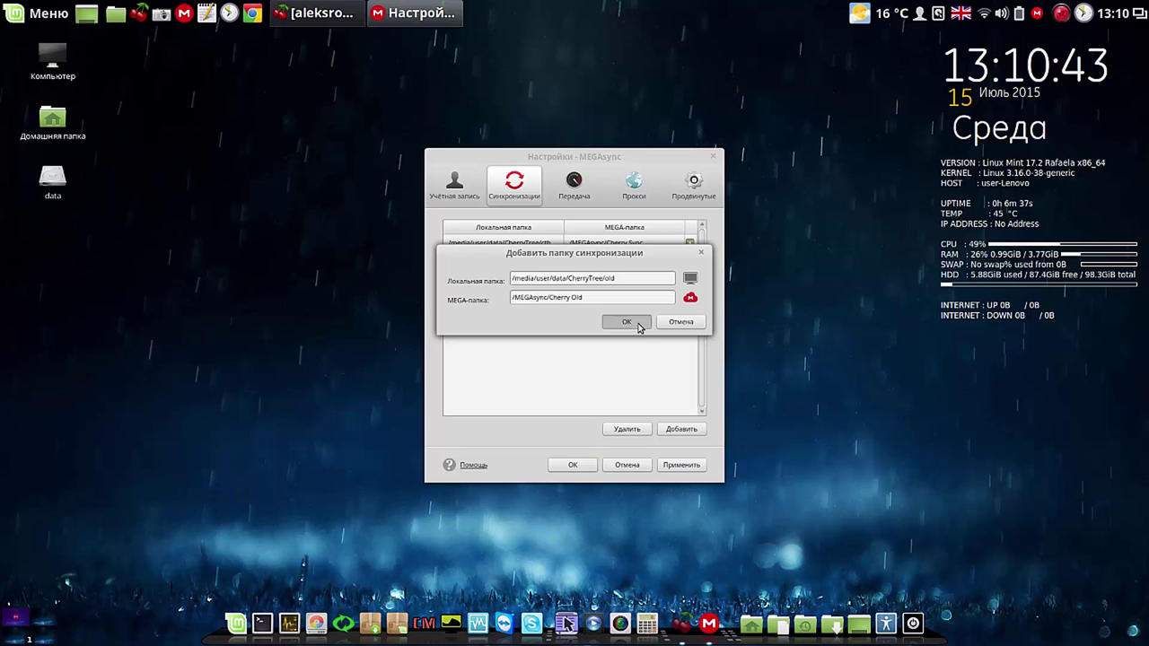
- Apply and close the MEGAsync settings, and check the synchronisation status
click(687, 469)
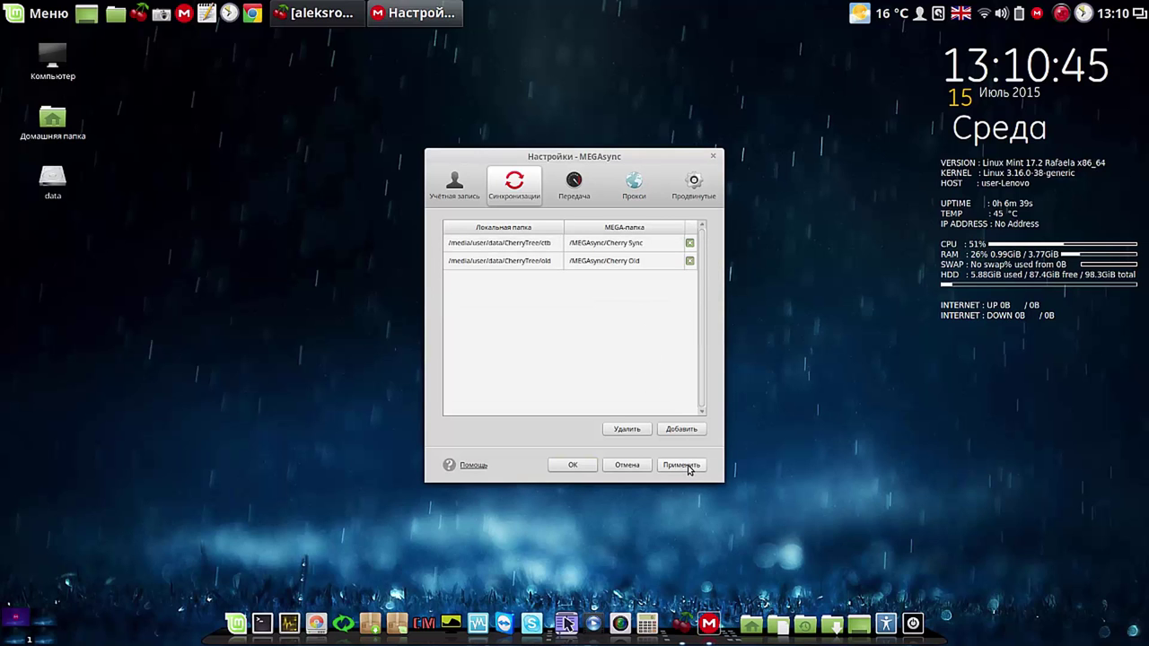
click(587, 467)
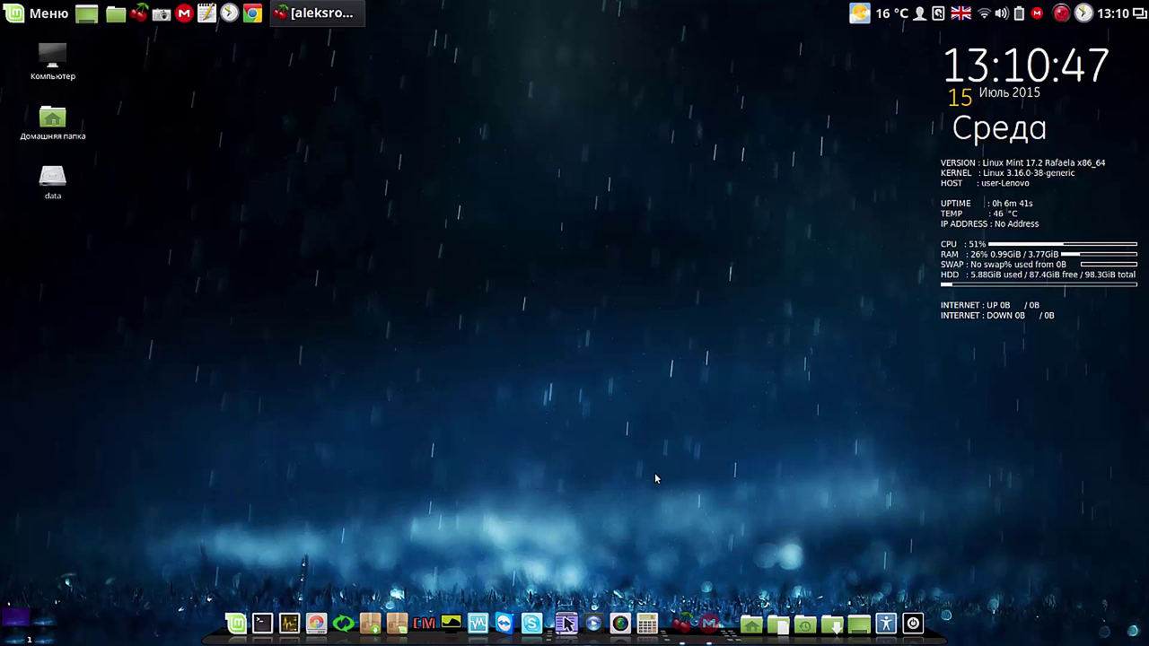
click(1036, 14)
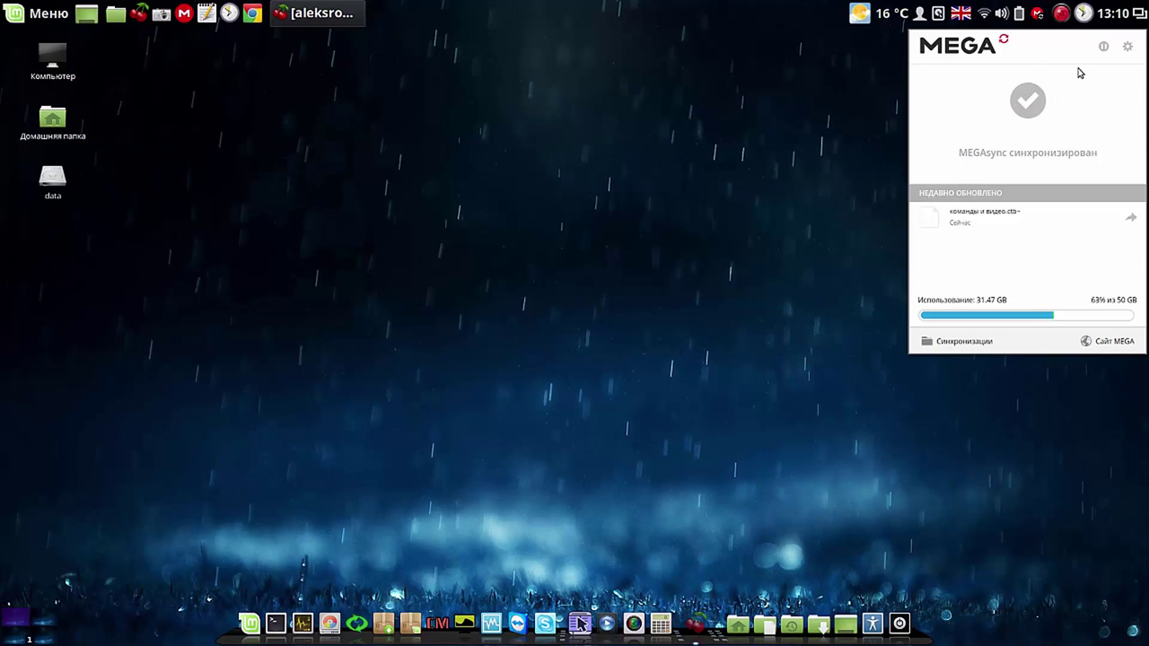
click(736, 22)
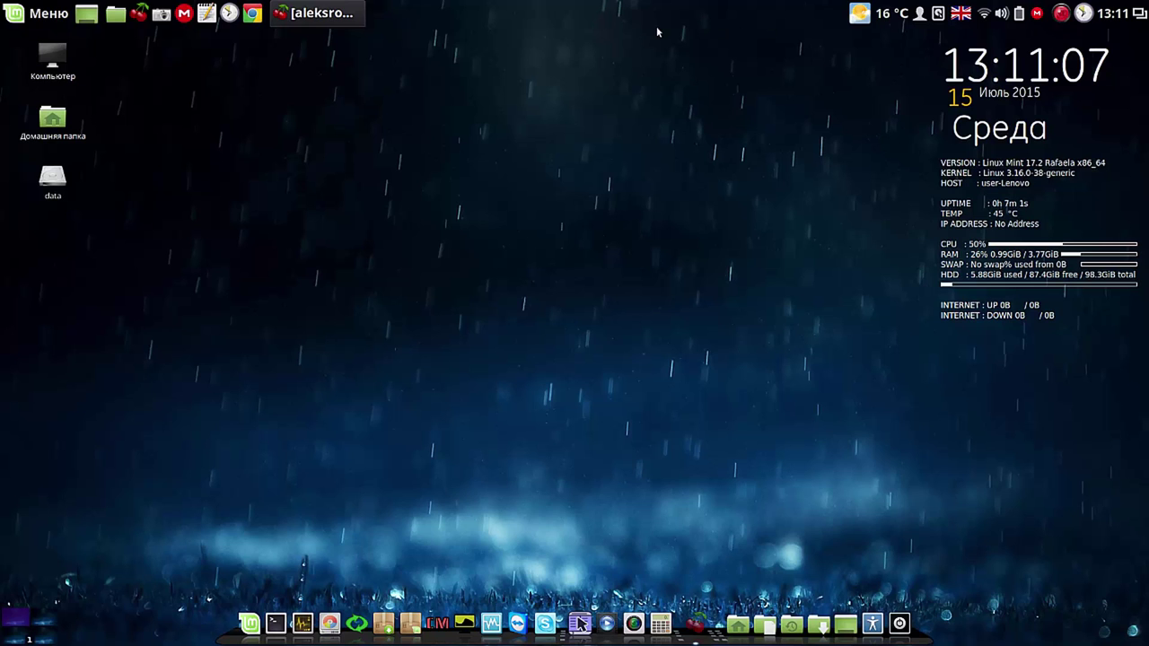
- Launch Google Chrome as the default browser and decline the dock's offer to launch the Документы Google application
click(255, 15)
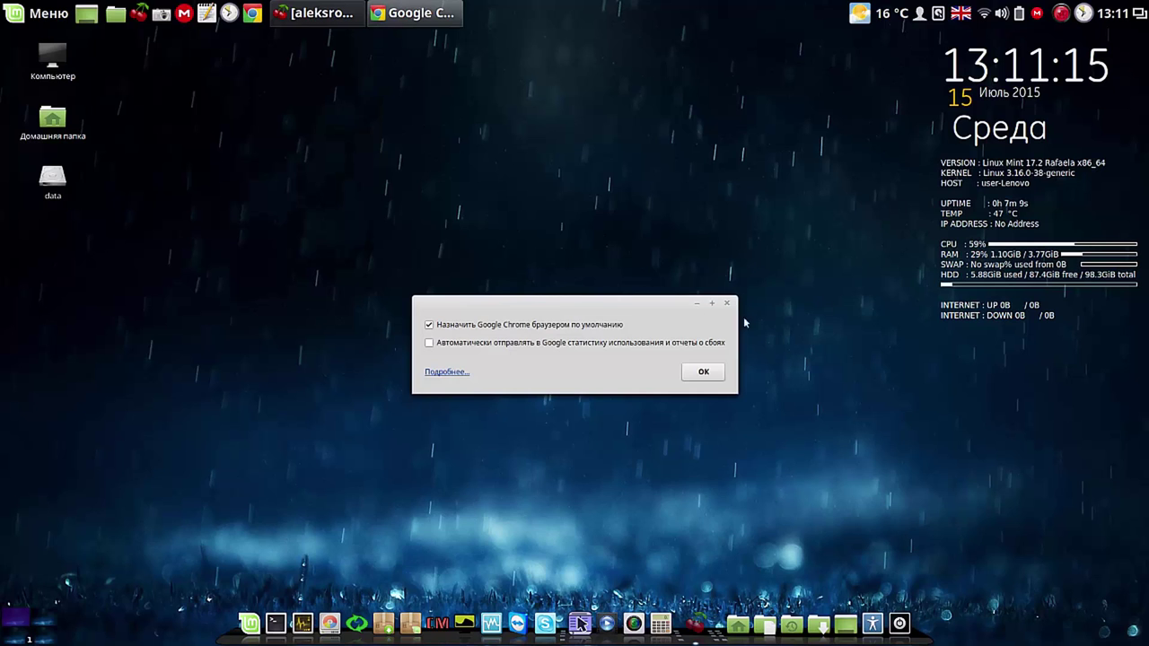
click(701, 371)
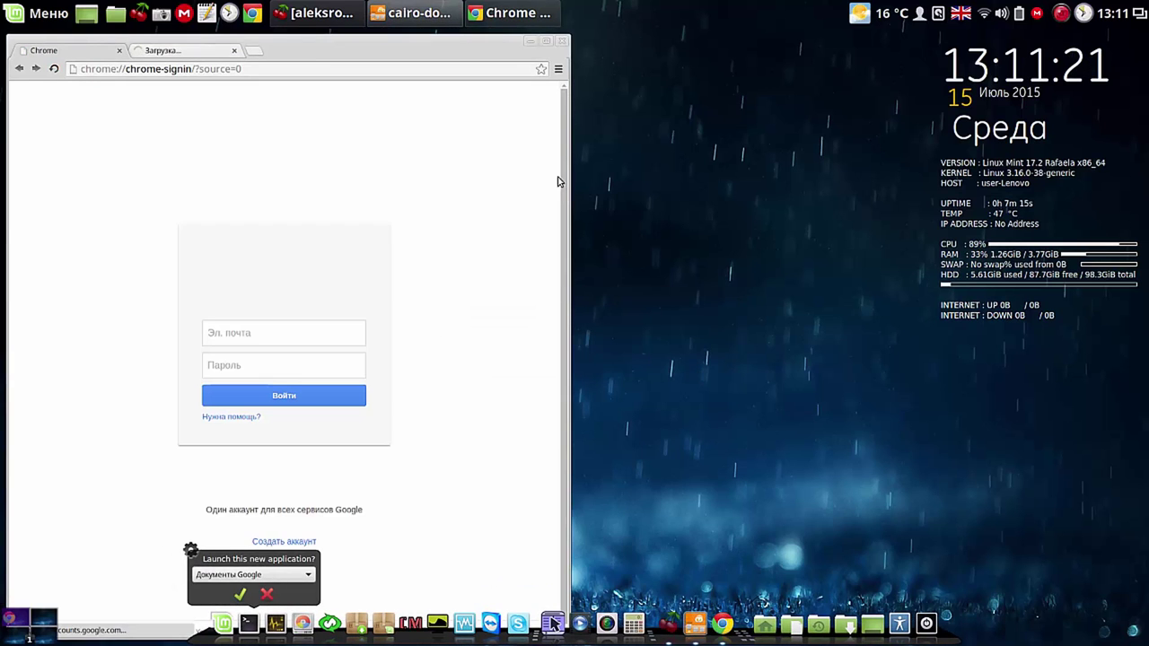
click(269, 596)
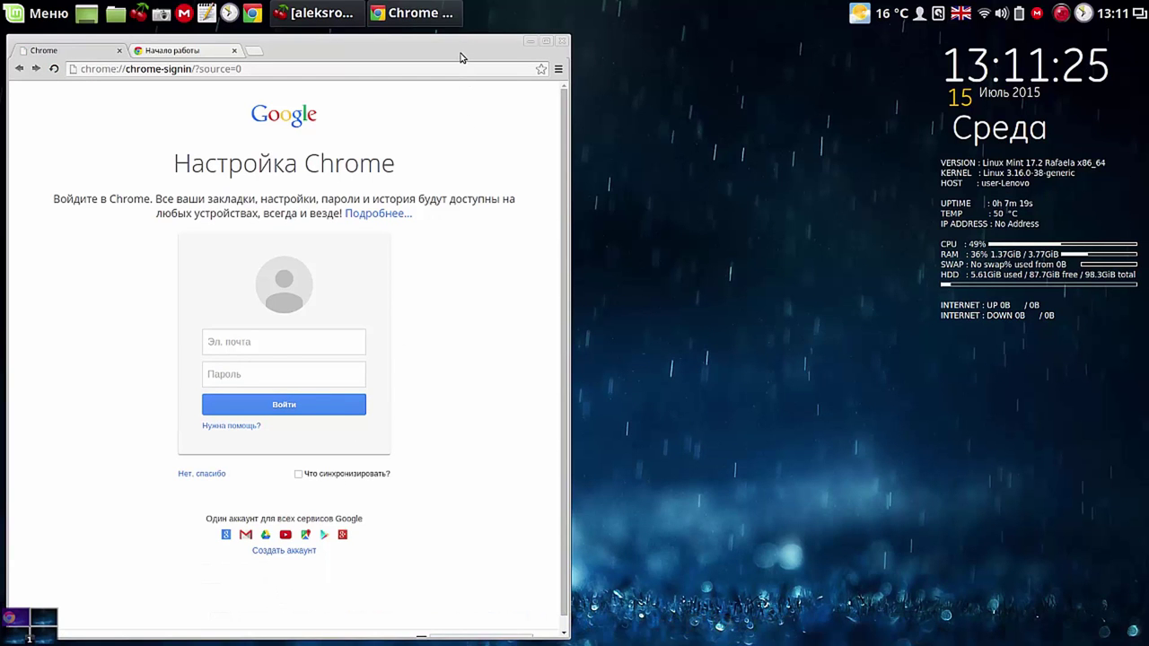
- Shrink the Chrome window and move it clear of the desktop icons
drag(568, 36, 530, 183)
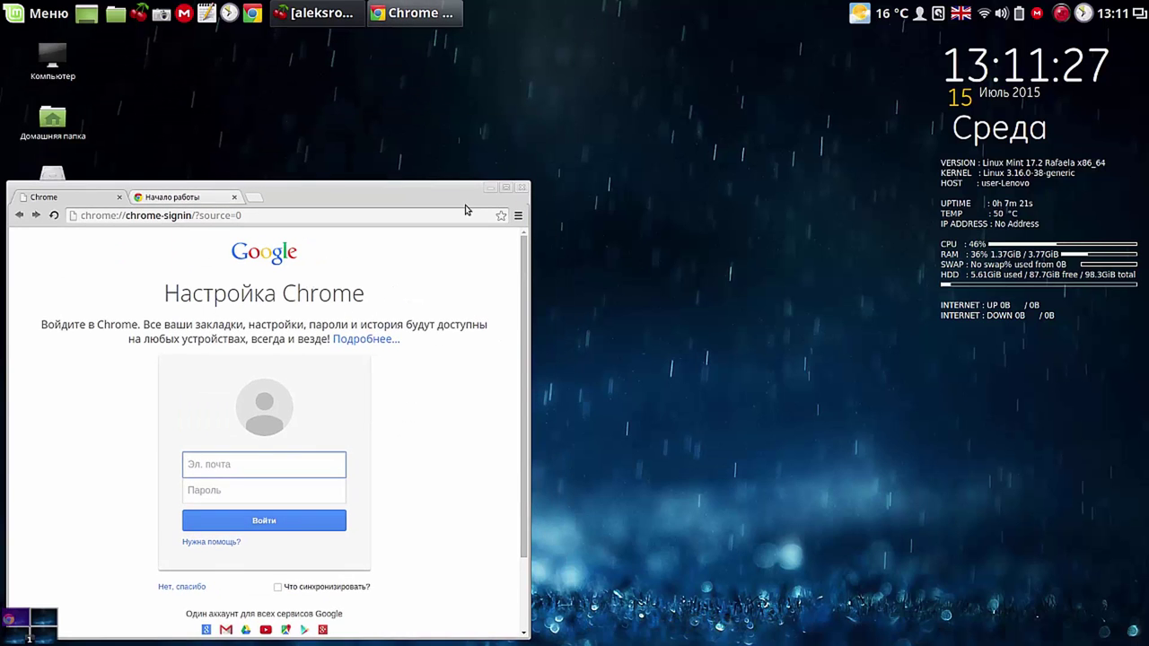
drag(453, 193, 568, 80)
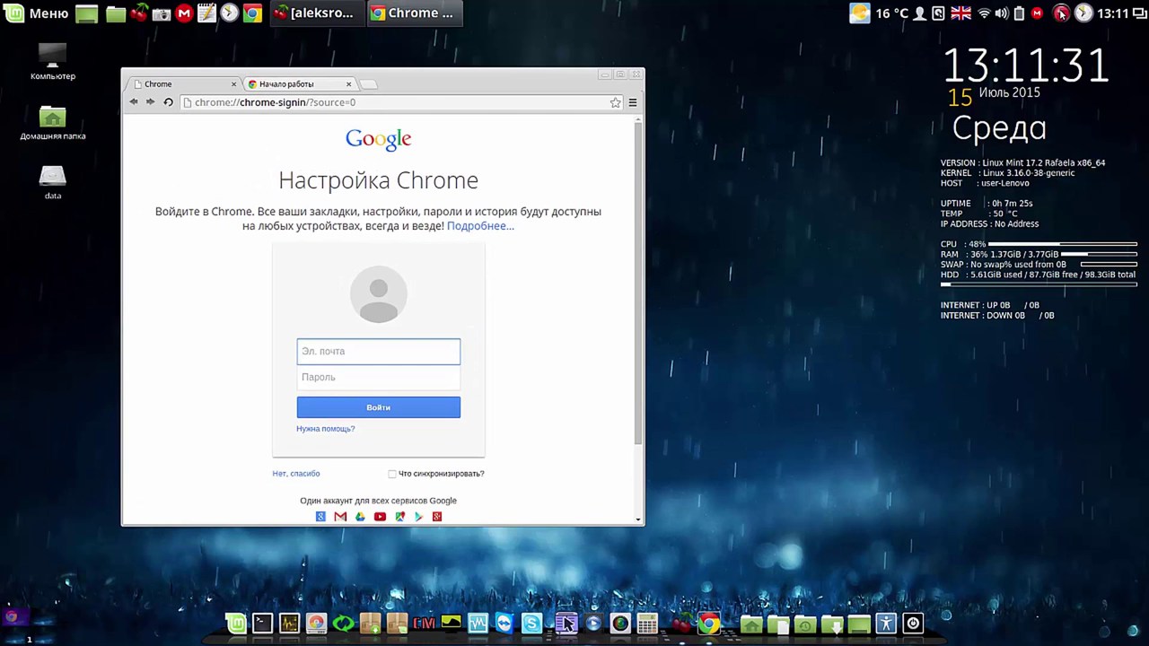
click(1062, 13)
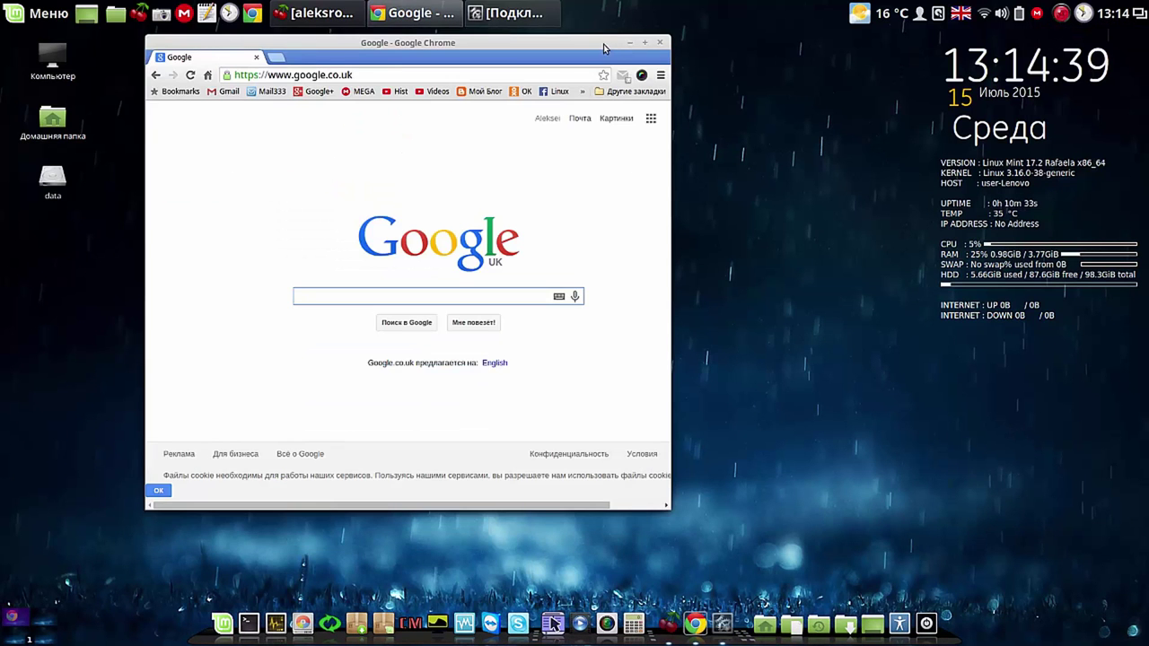
- Open the YouTube Videos bookmark in Chrome, dismiss the cookie and language notices in an enlarged window, and close the browser
drag(604, 47, 561, 46)
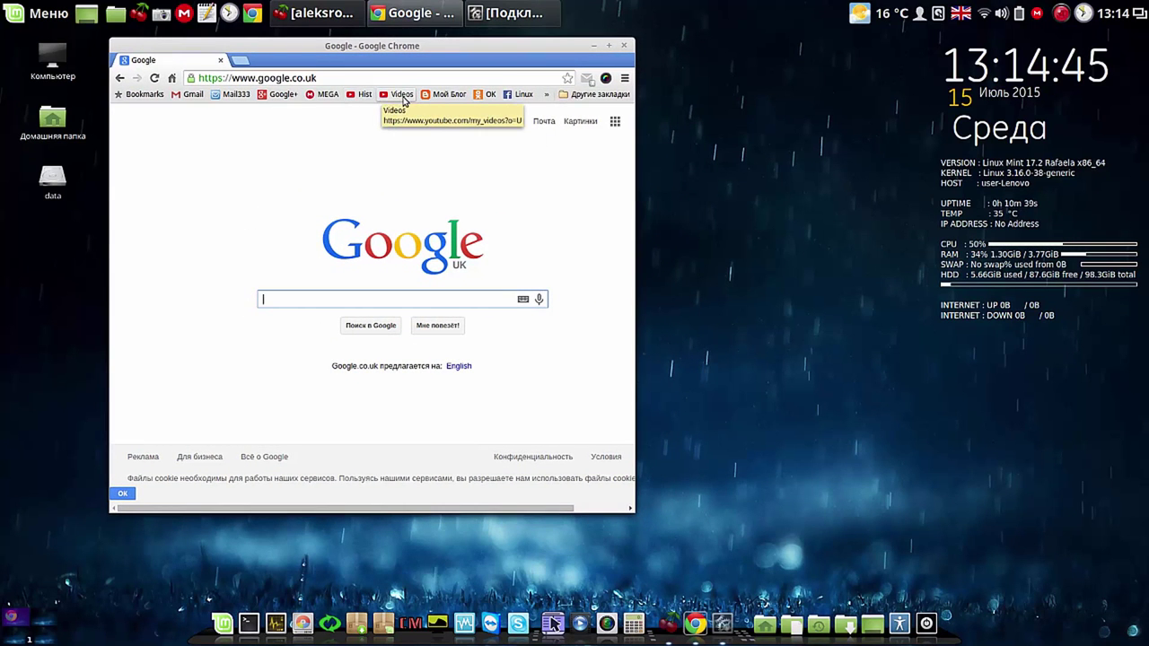
click(404, 100)
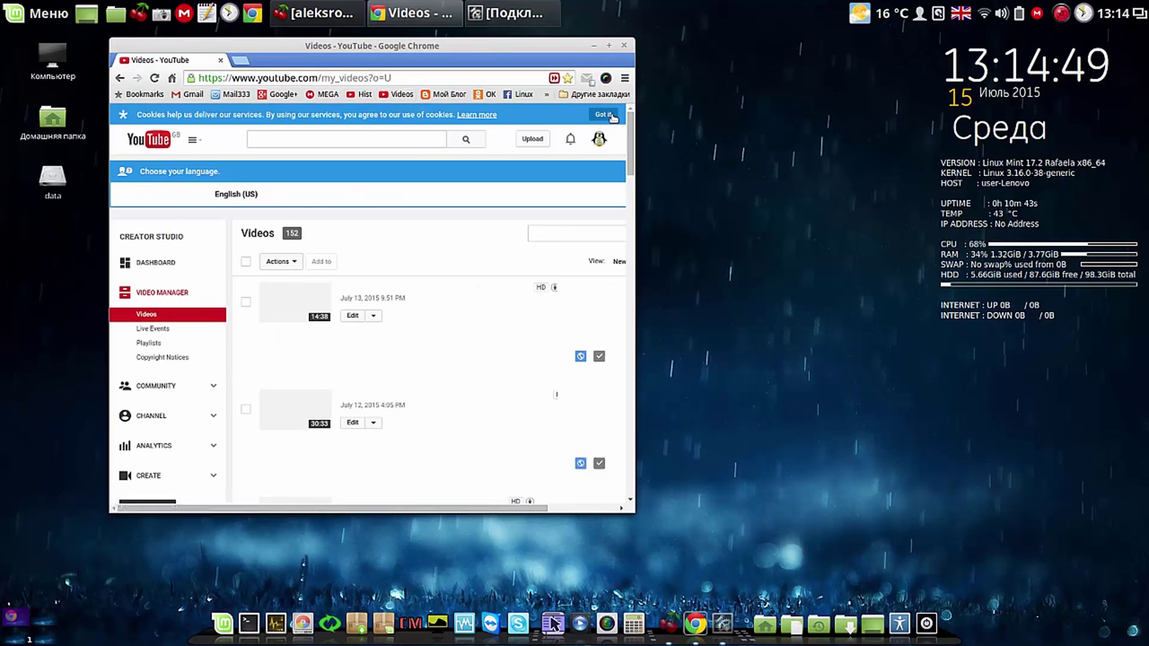
click(603, 114)
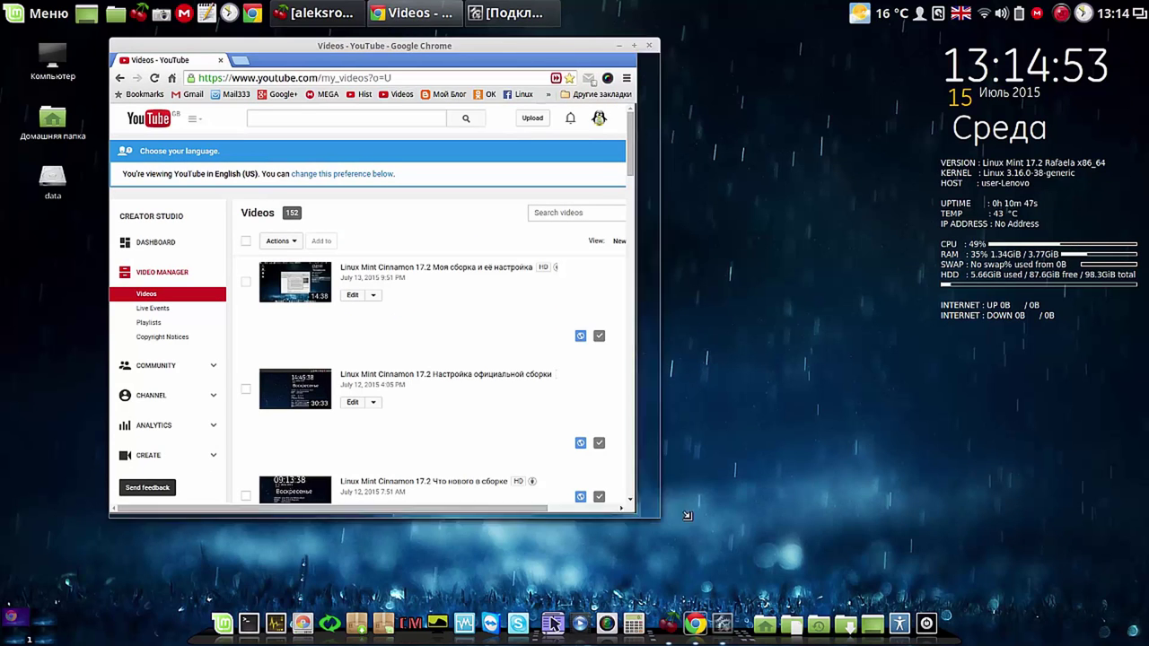
drag(628, 508, 905, 544)
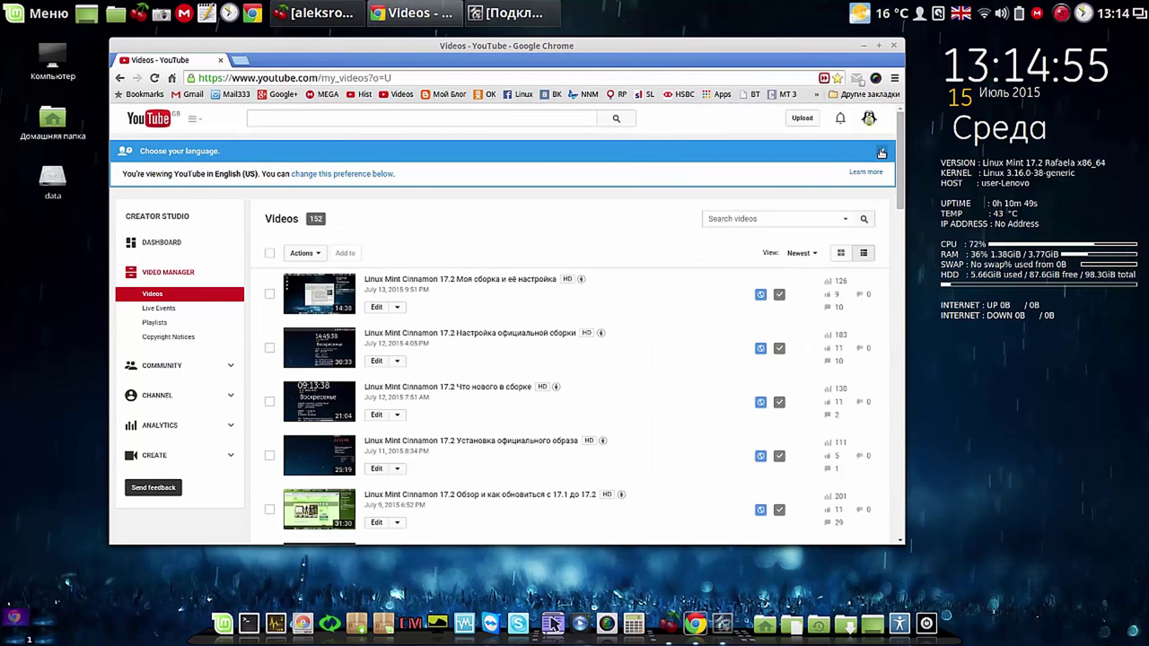
click(882, 151)
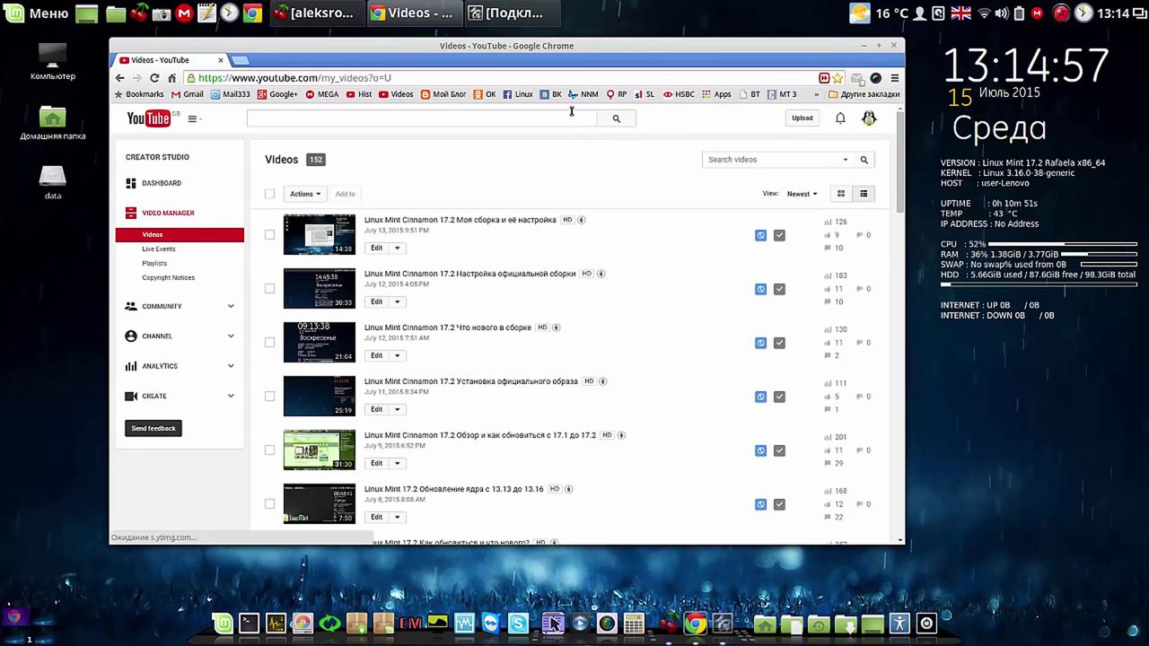
click(895, 47)
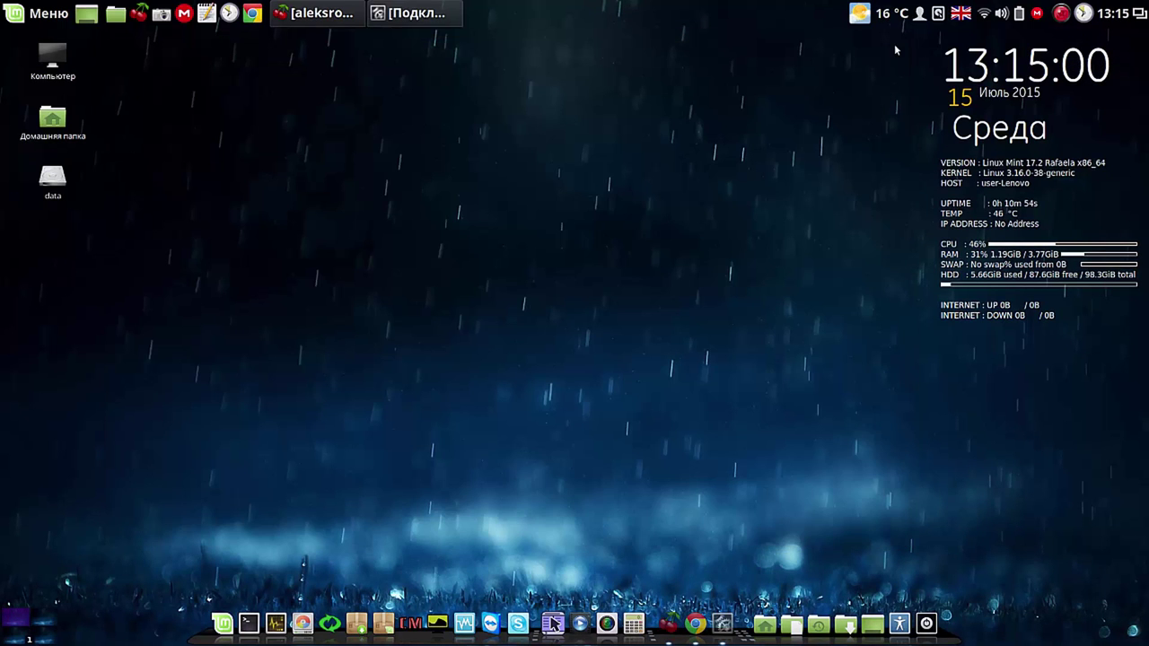
- Launch Skype, accept its terms of use, and move the sign-in window to a clear area of the desktop
click(58, 20)
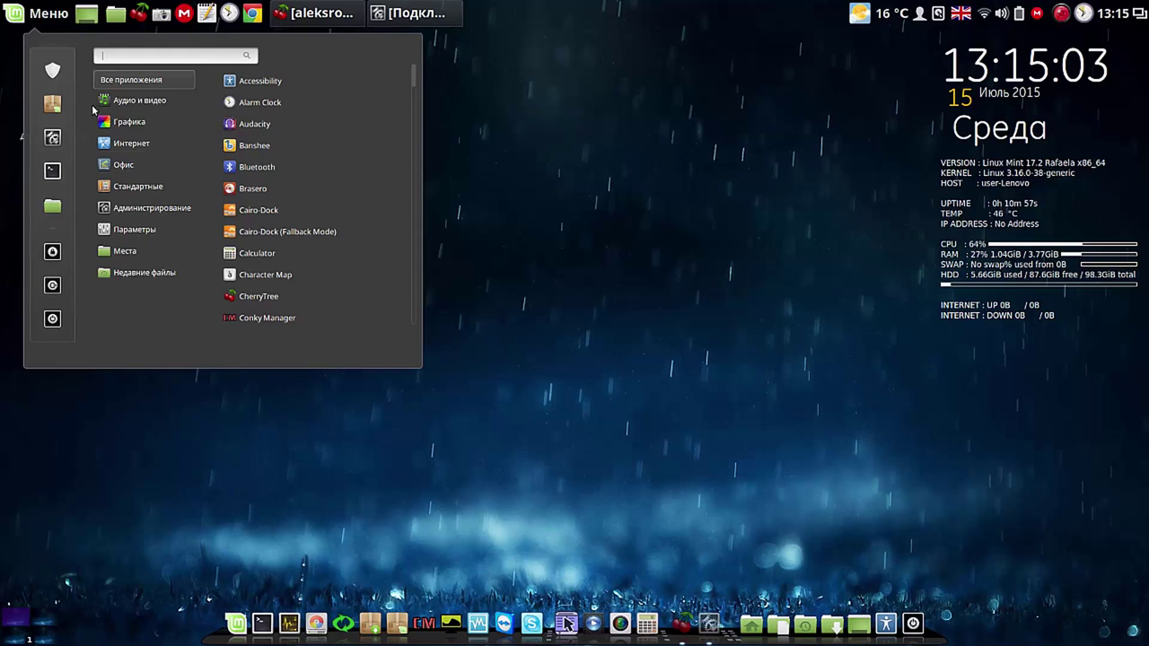
mouse_move(149, 146)
click(254, 126)
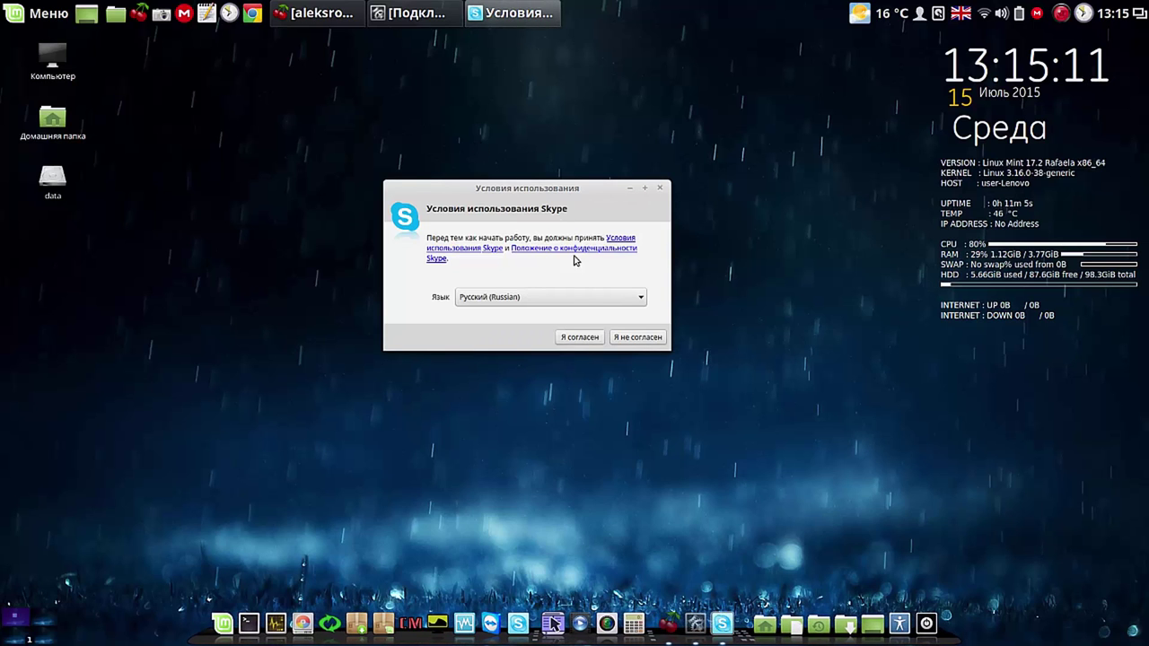
click(584, 337)
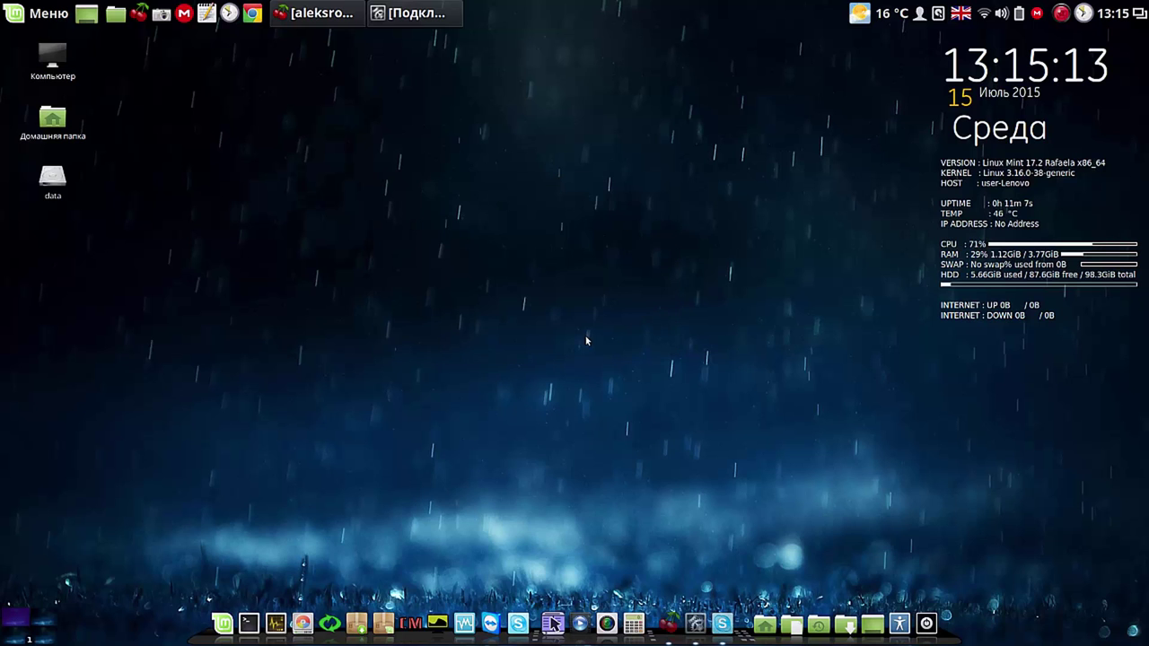
drag(640, 191, 507, 111)
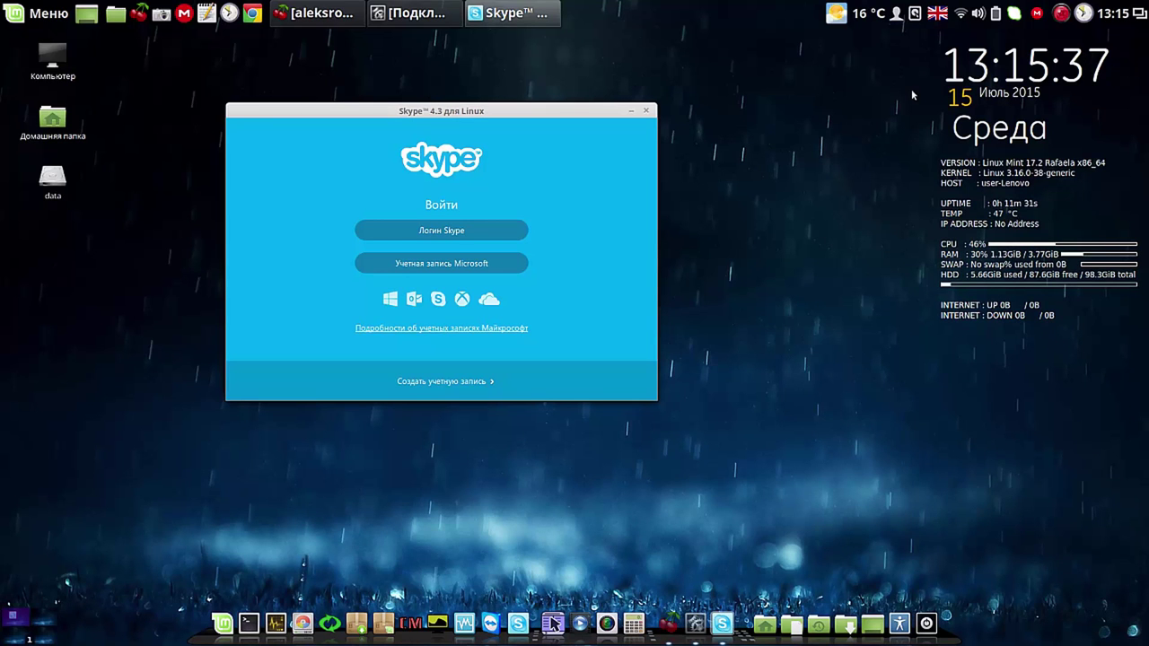
click(1061, 12)
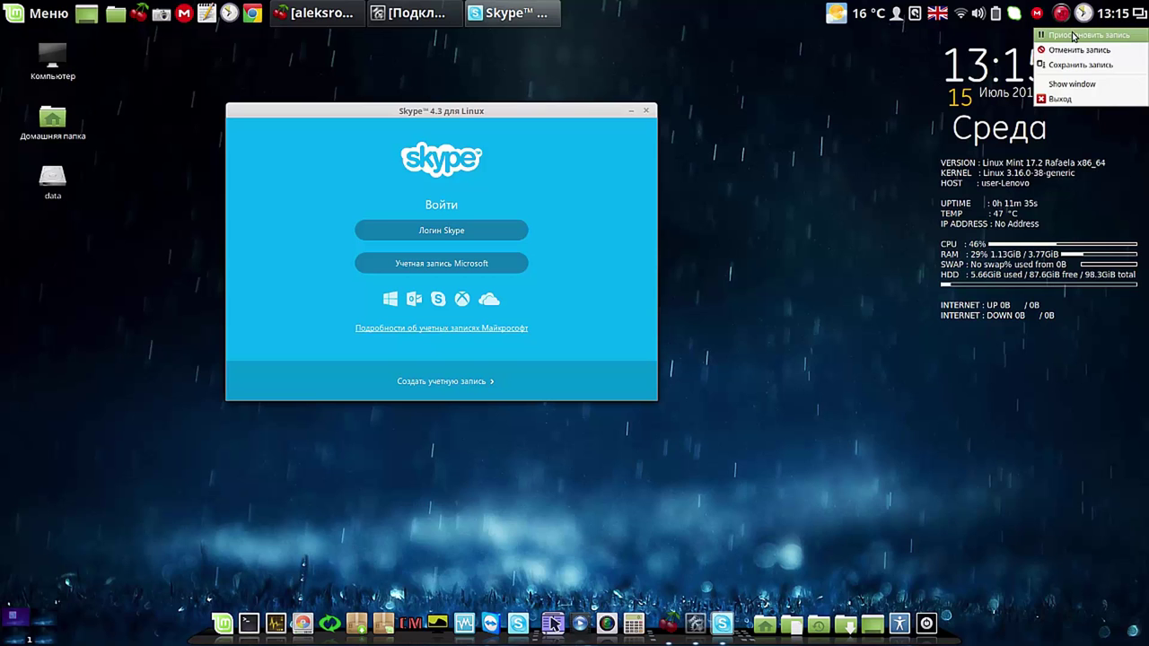
click(1074, 35)
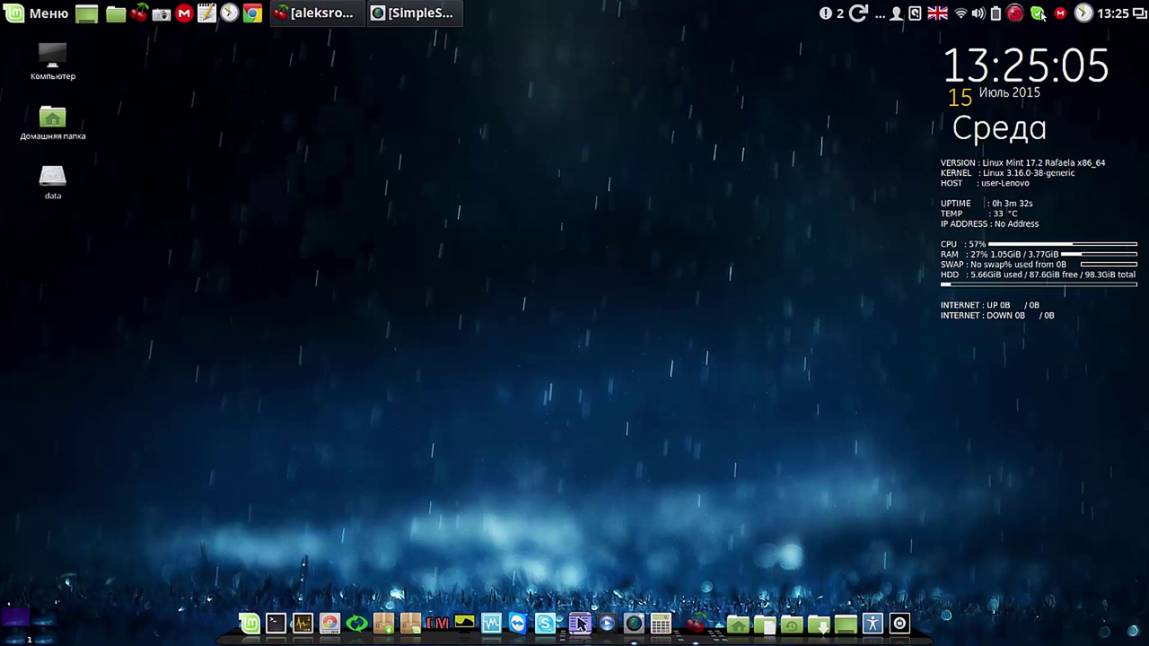
- Show the Skype contact list for the signed-in account, and close its window again
click(1038, 14)
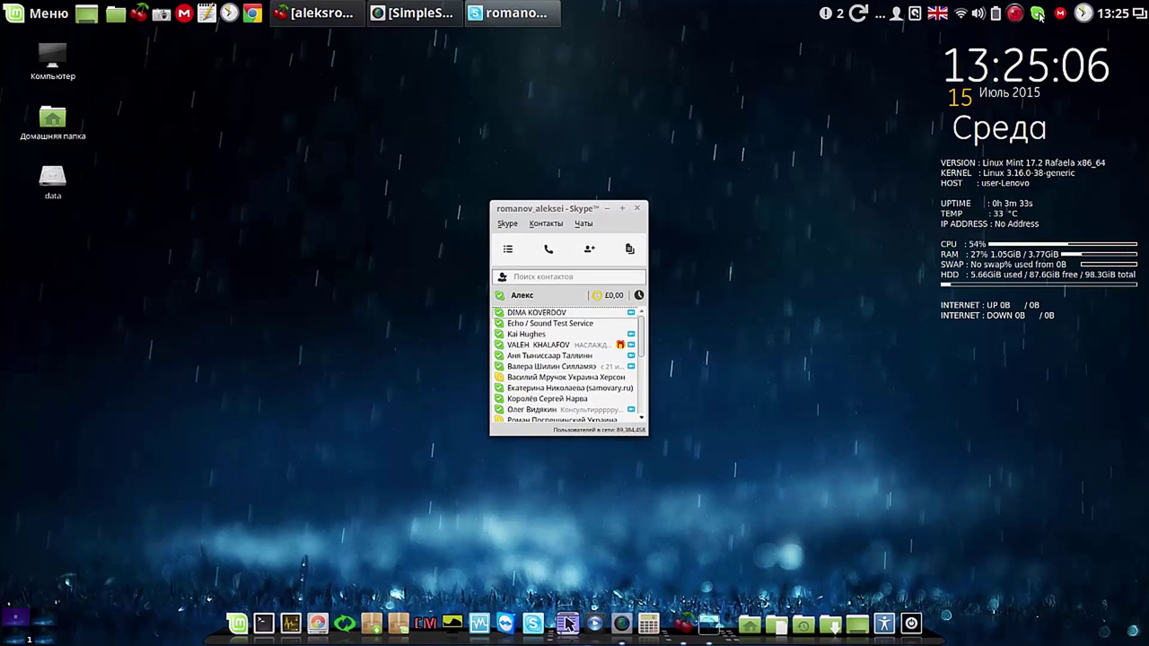
click(638, 209)
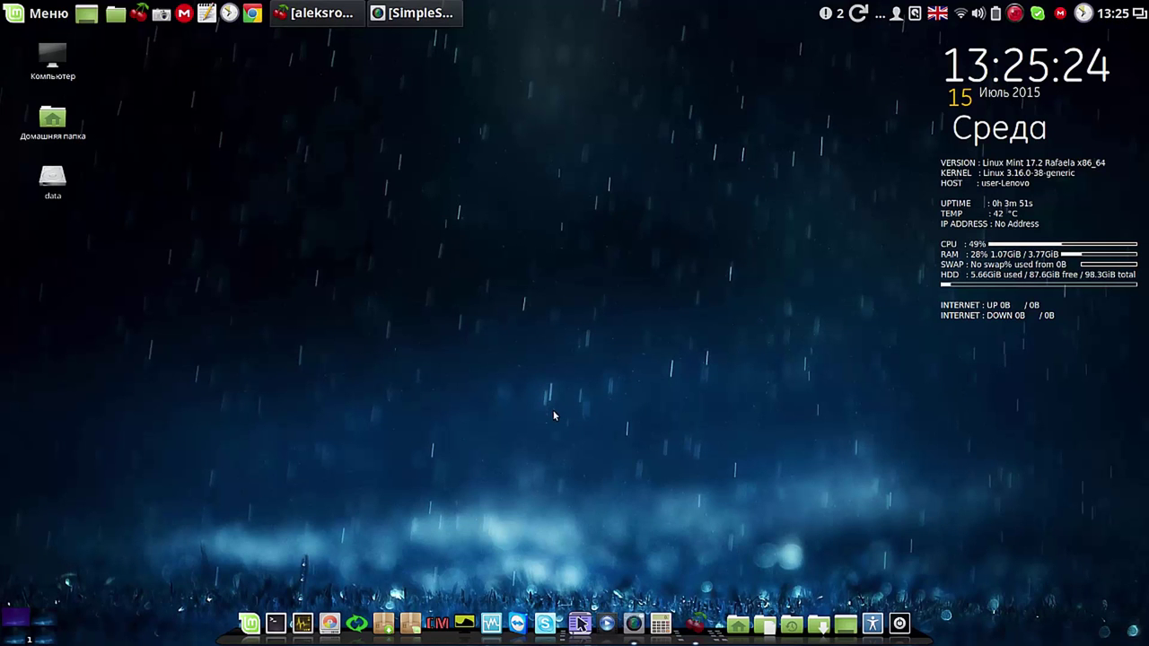
- Launch TeamViewer and clear the accumulated MEGAsync notifications while it loads
click(524, 626)
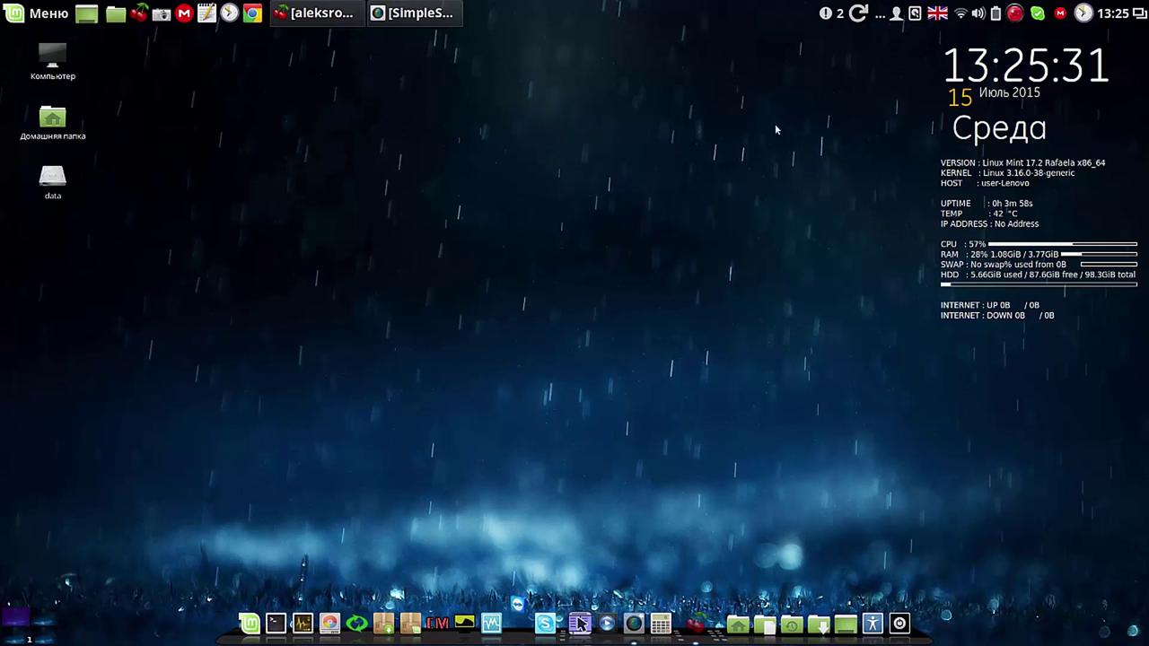
click(827, 13)
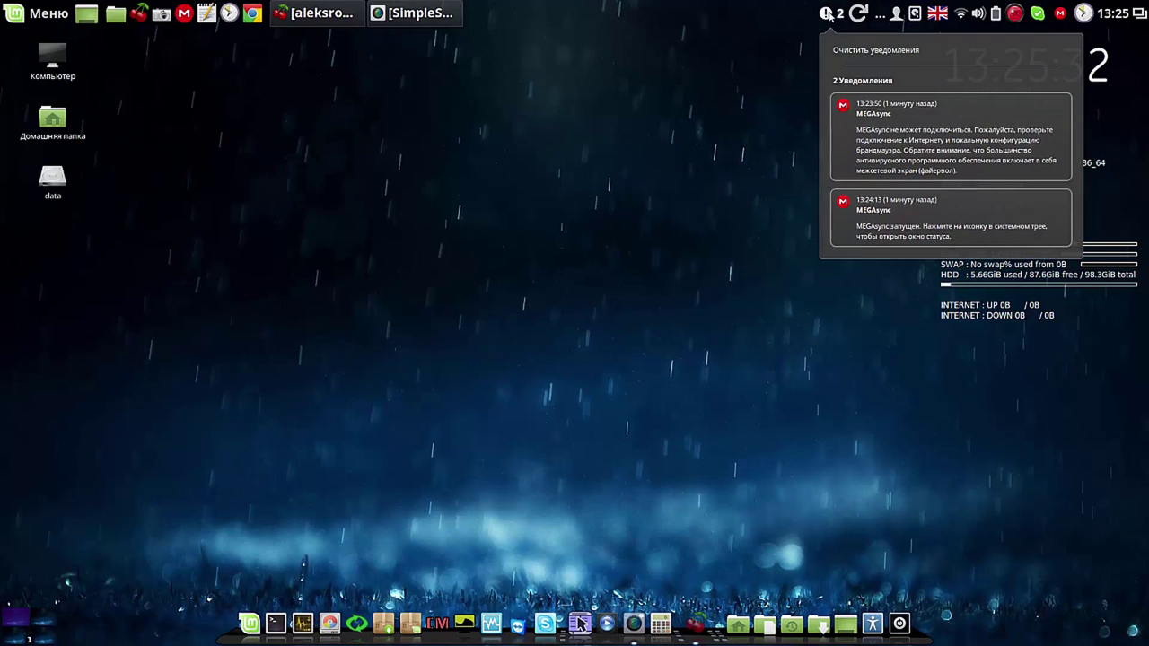
click(875, 49)
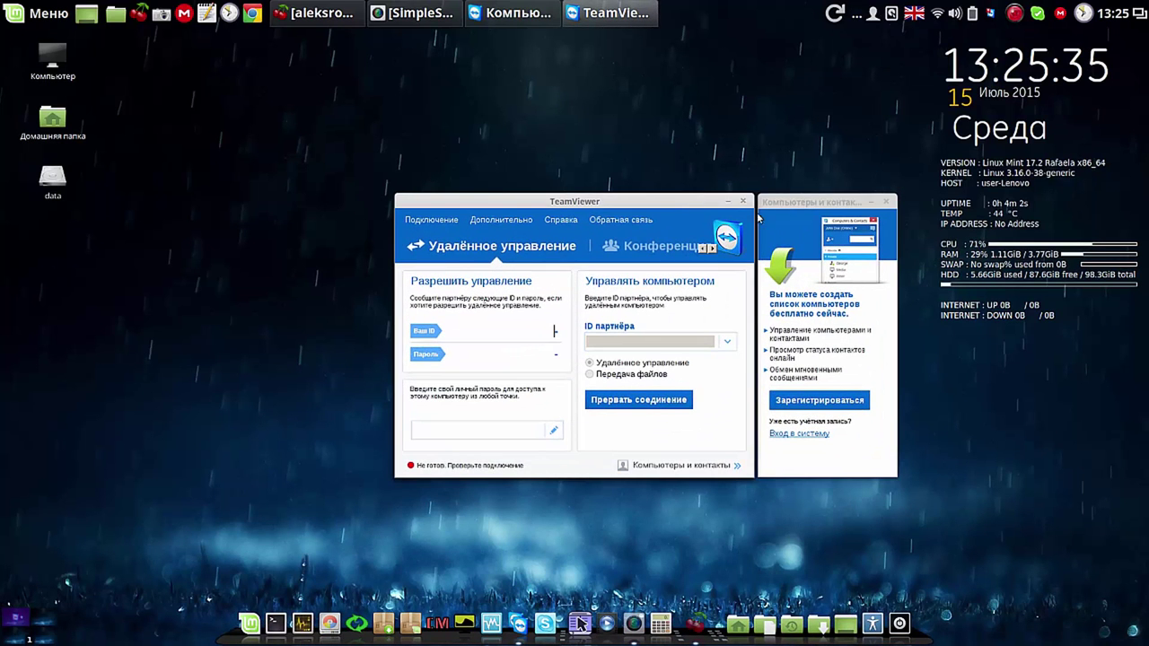
- Close TeamViewer's computers and contacts window, reposition the main window to view its connection details, and close it
click(888, 201)
drag(659, 207, 489, 91)
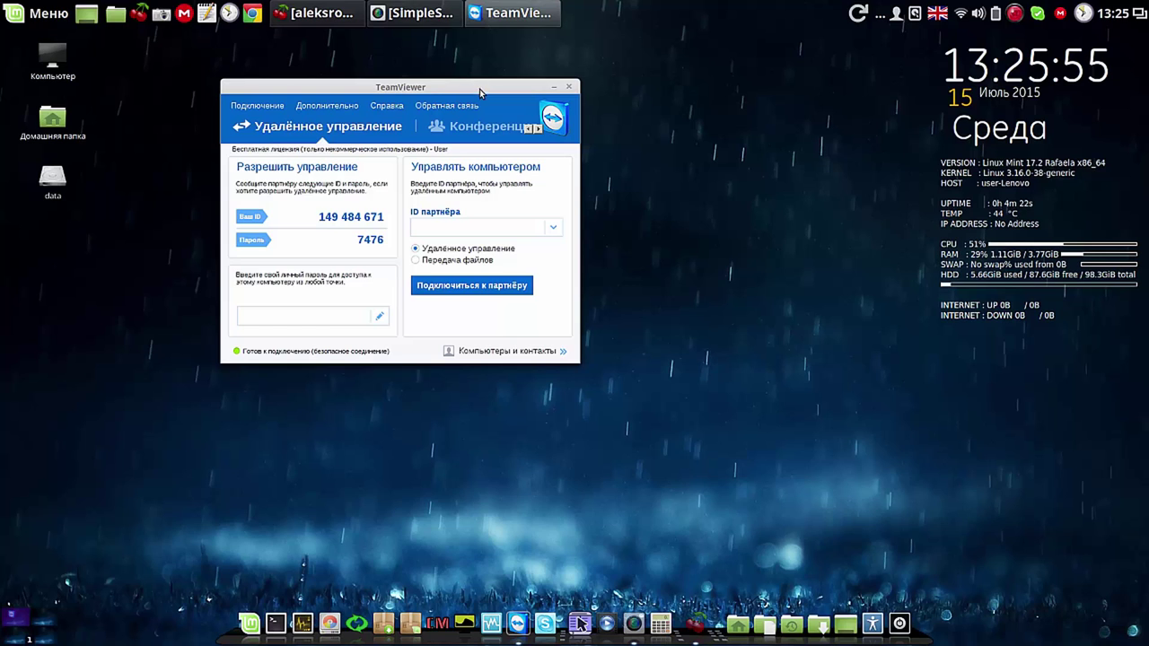
click(568, 87)
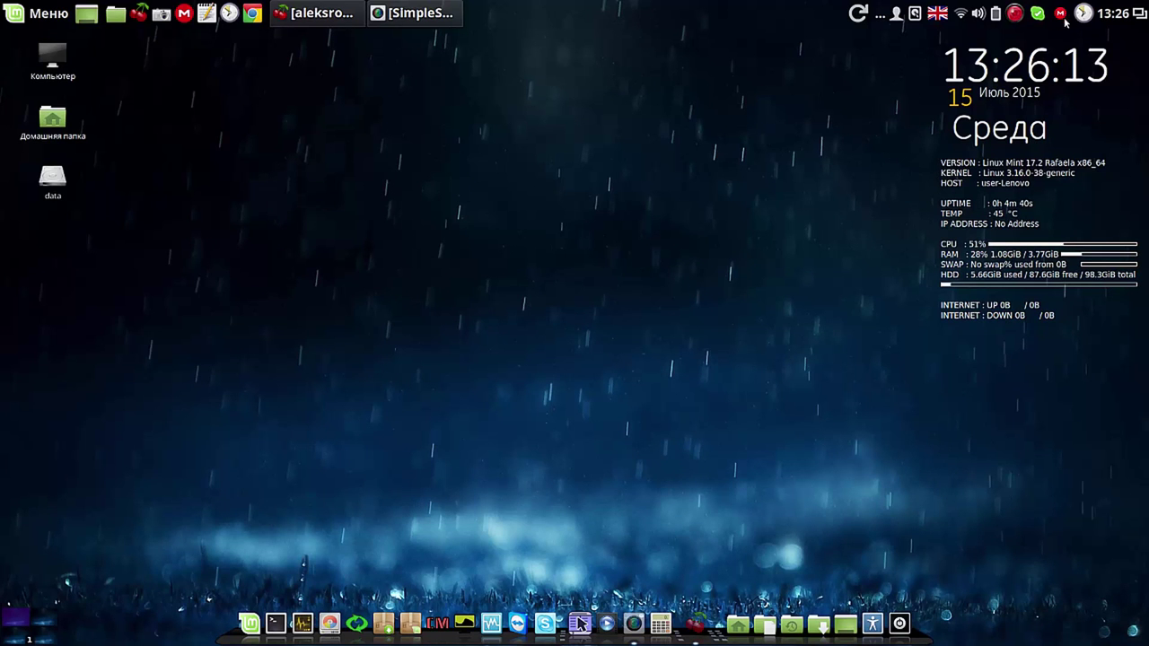
right_click(1017, 13)
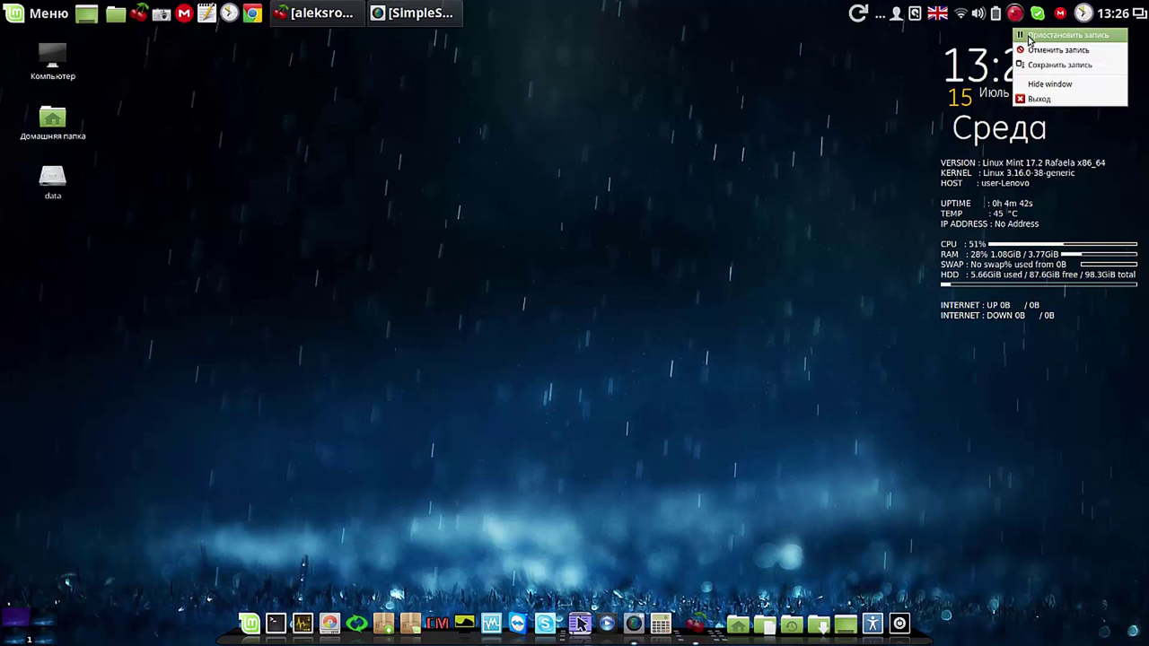
click(1034, 33)
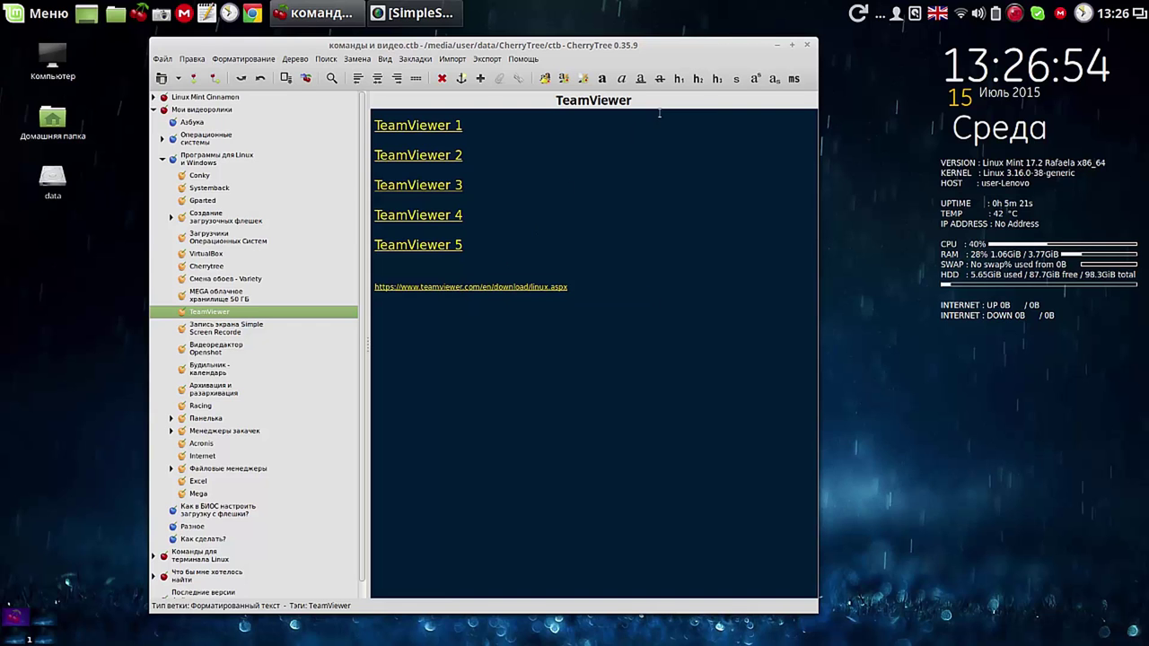
- Minimise the CherryTree notebook opened at the TeamViewer node
click(778, 46)
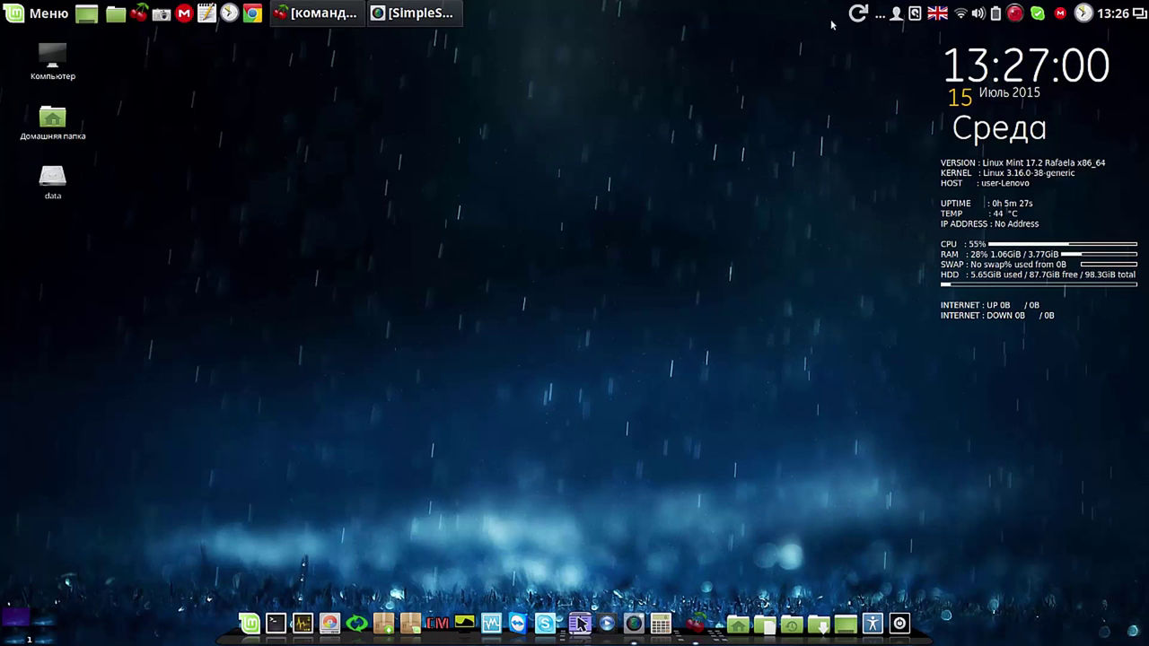
click(1017, 13)
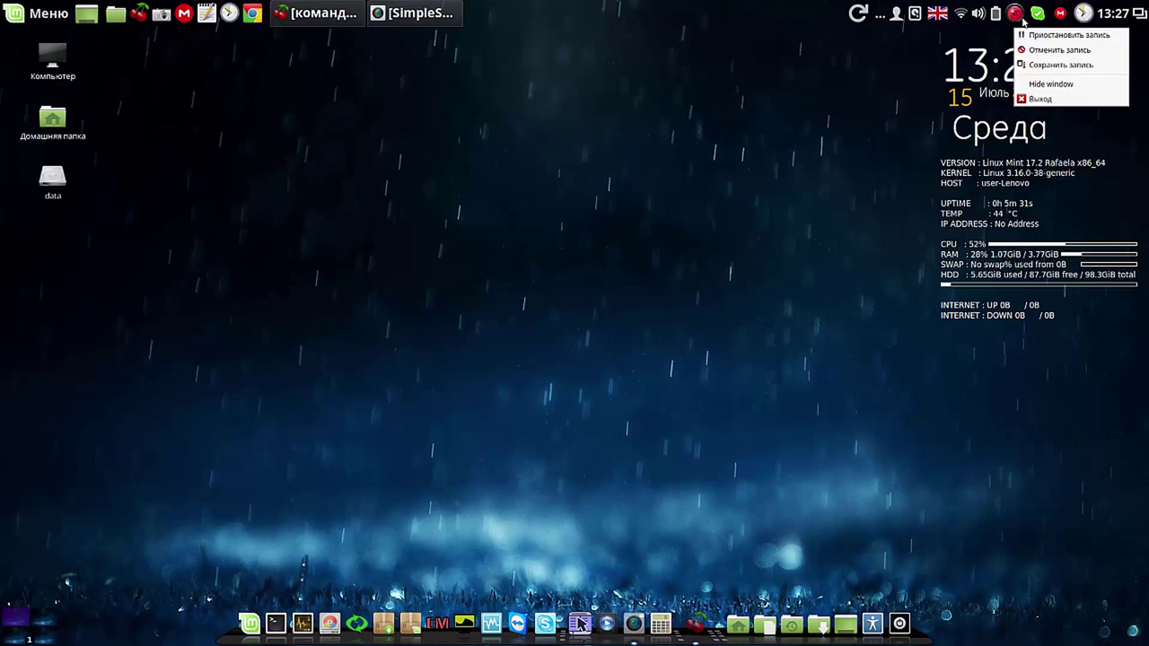
click(1034, 36)
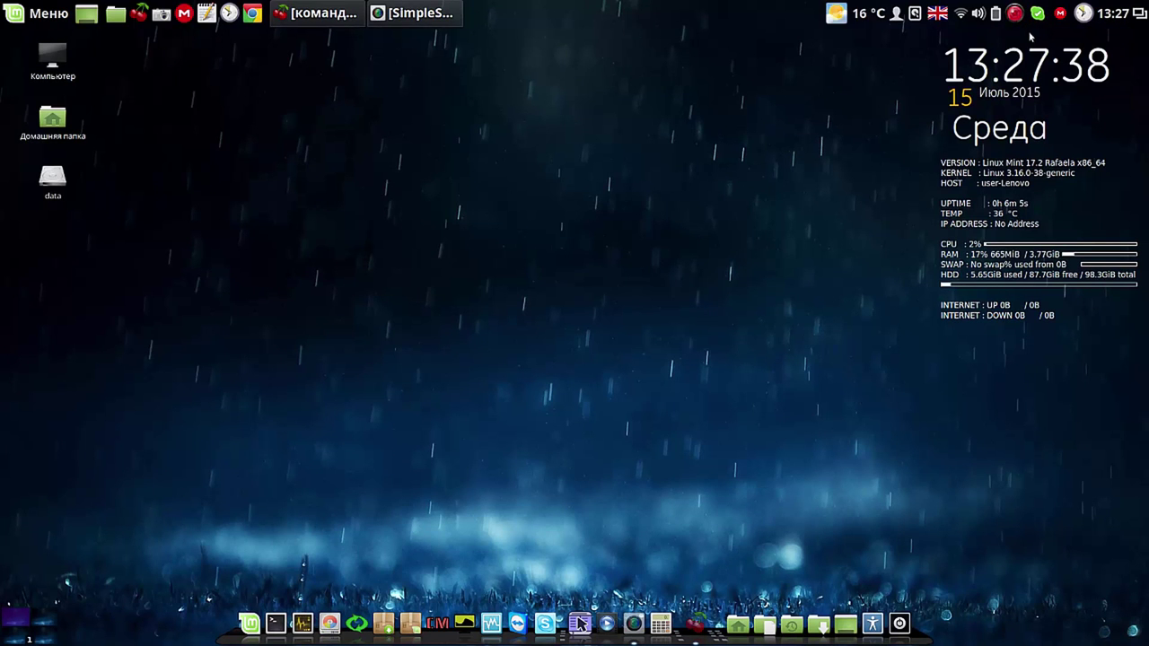
- Try showing the weather conditions in the panel through the Weather applet's settings, turn the option off again, and close the settings
right_click(839, 17)
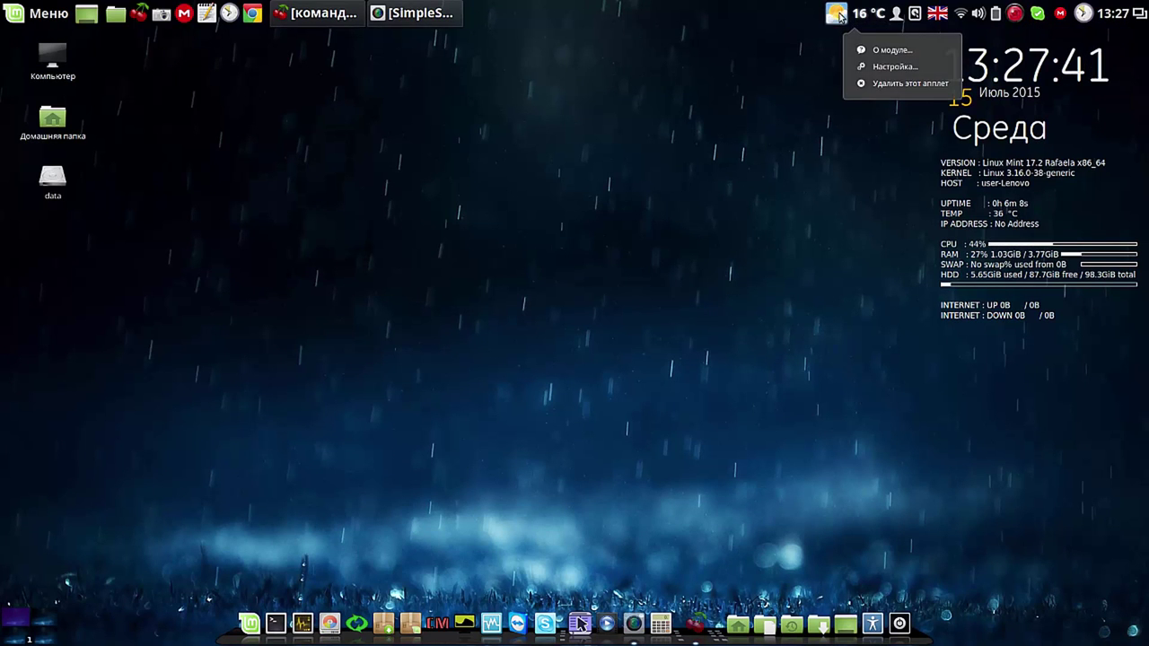
click(877, 68)
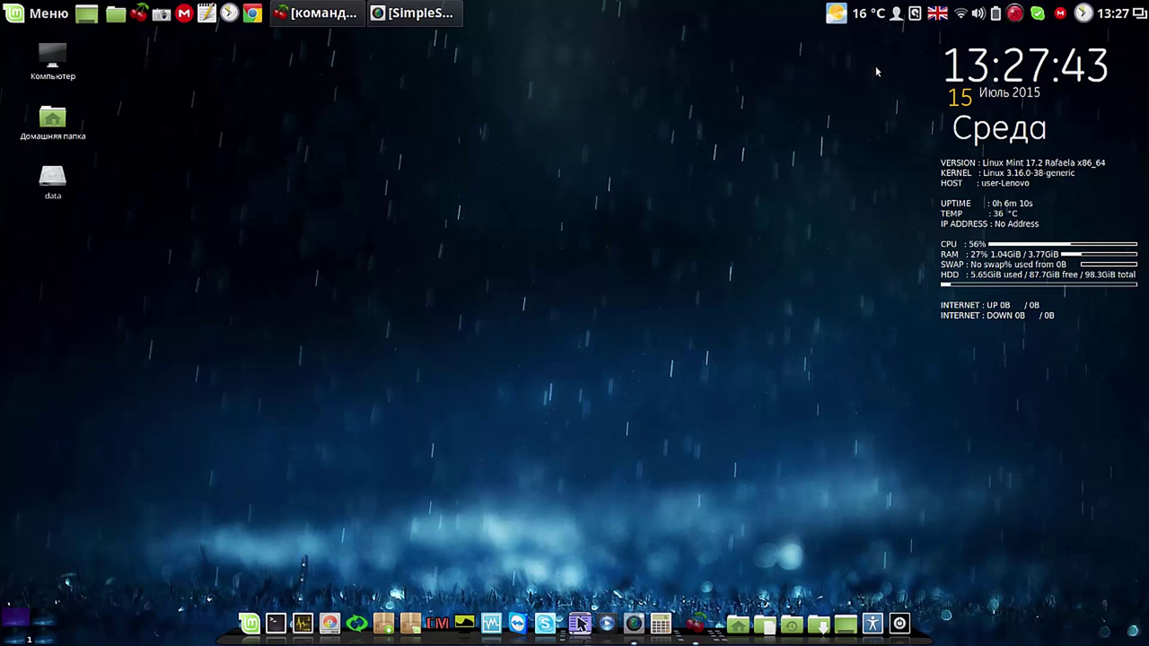
click(347, 474)
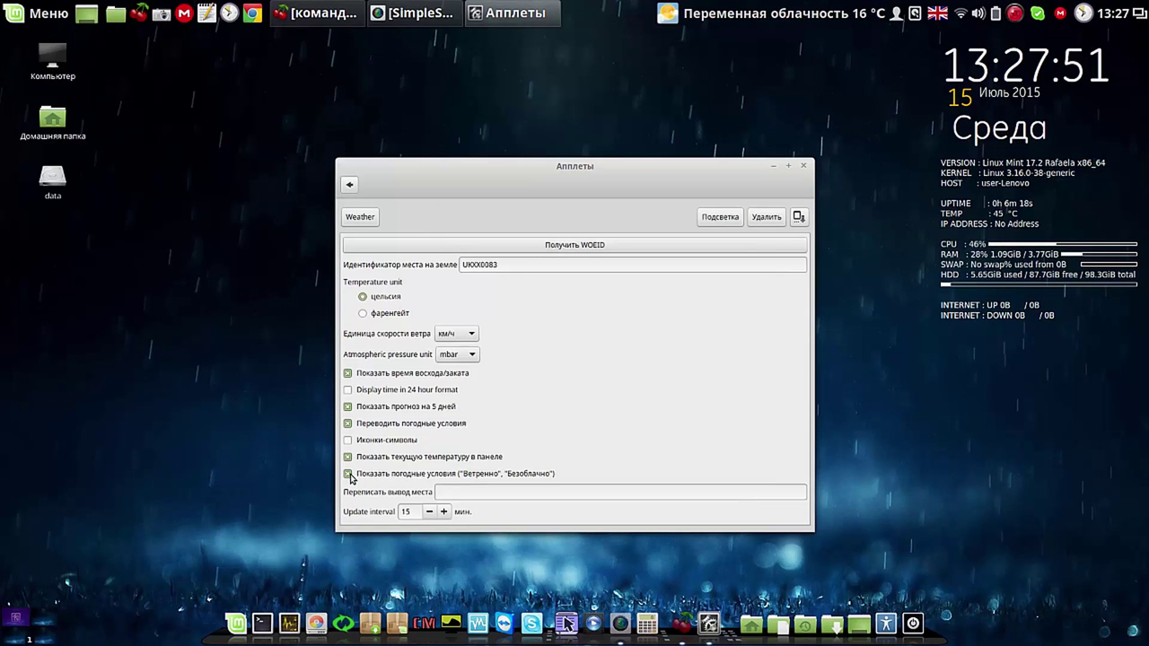
click(349, 474)
click(803, 167)
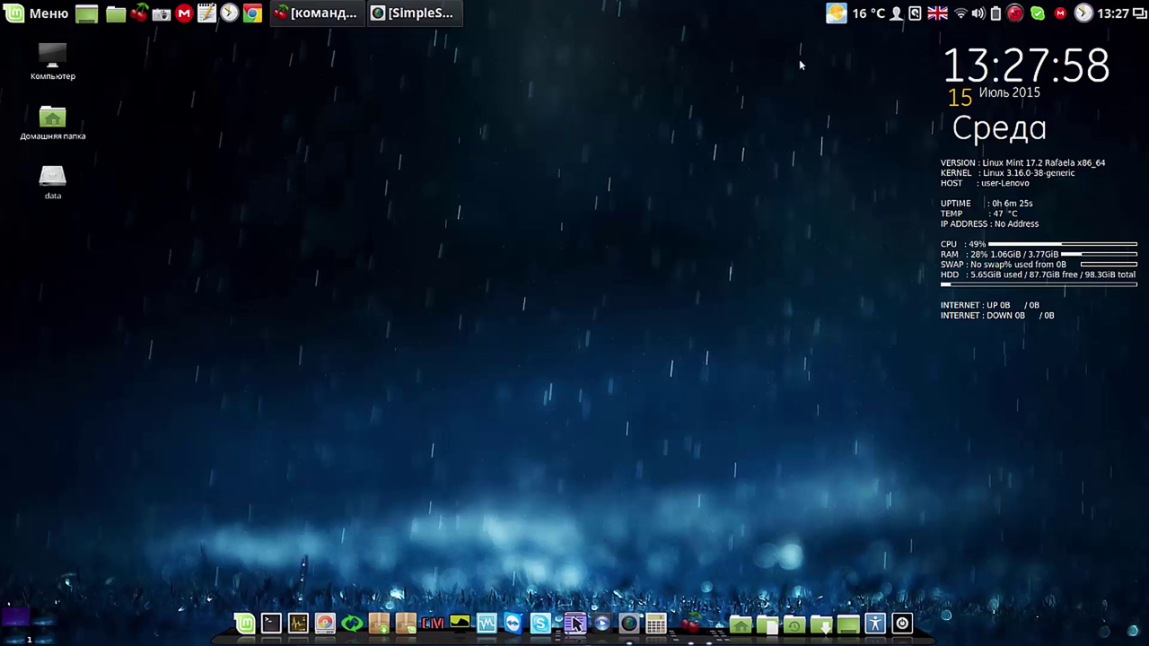
- View the Weather applet's current conditions and five-day forecast, and close the forecast
click(840, 15)
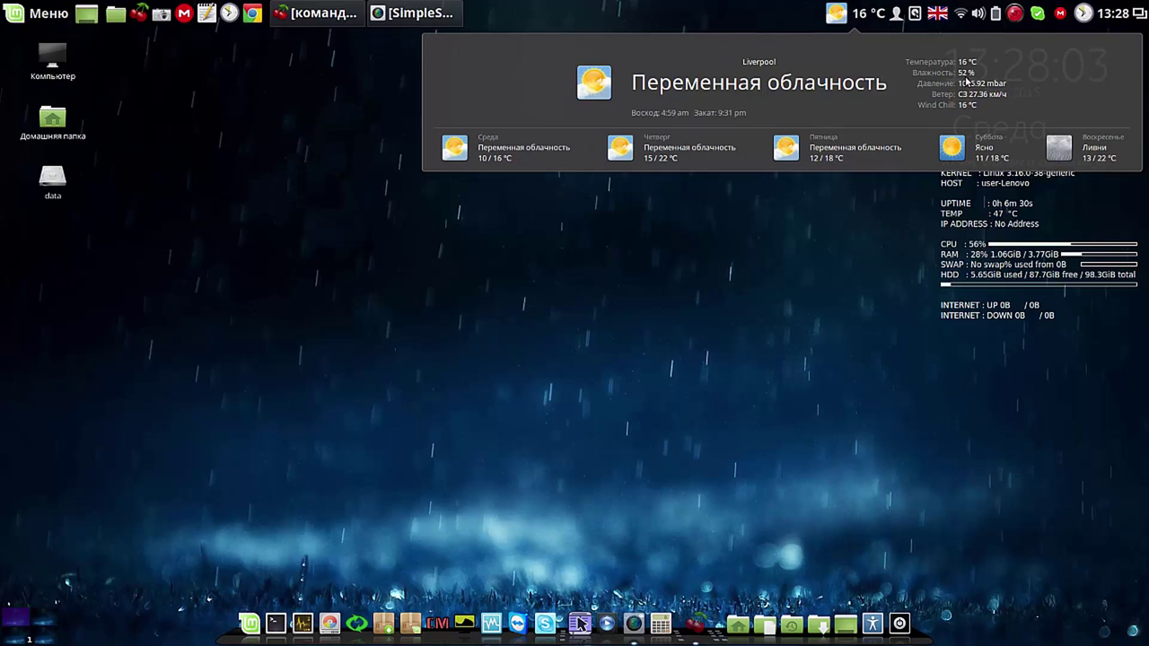
click(841, 17)
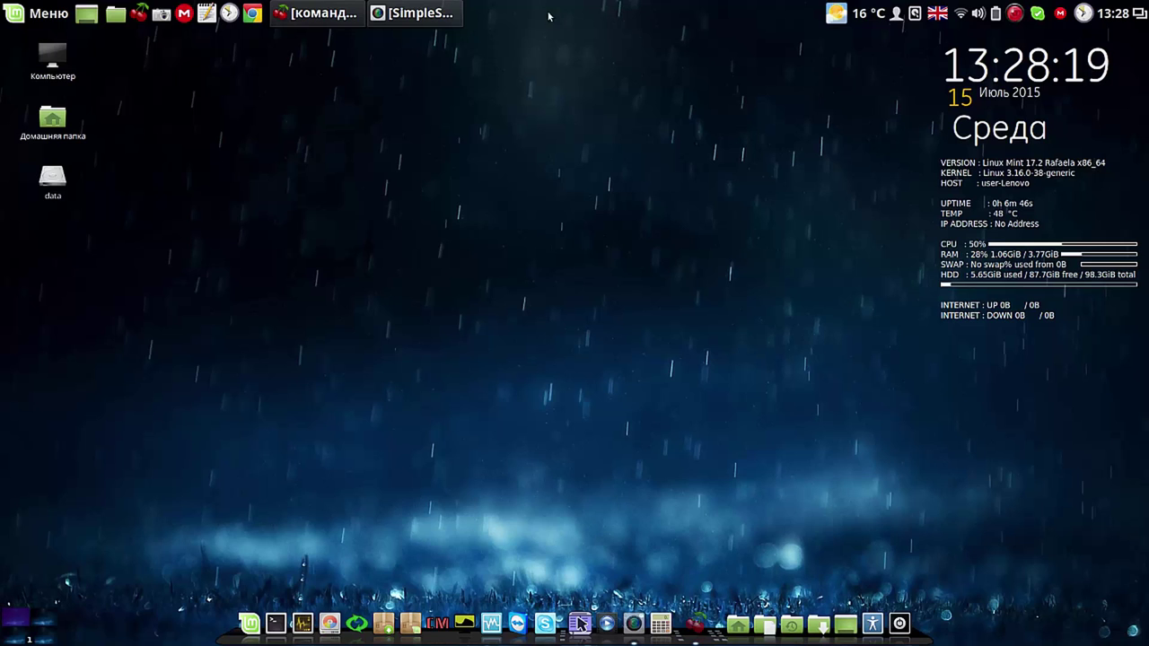
- Restore the CherryTree notebook, shrink its window and reposition it on the desktop
click(319, 15)
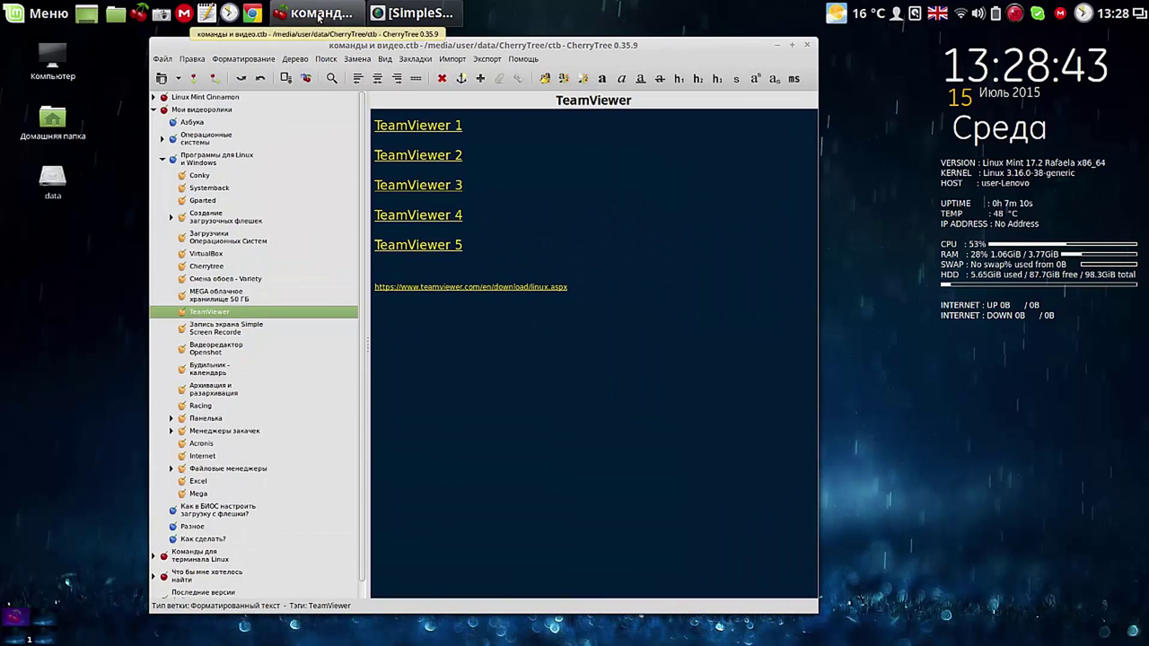
drag(814, 40, 772, 106)
drag(677, 112, 715, 64)
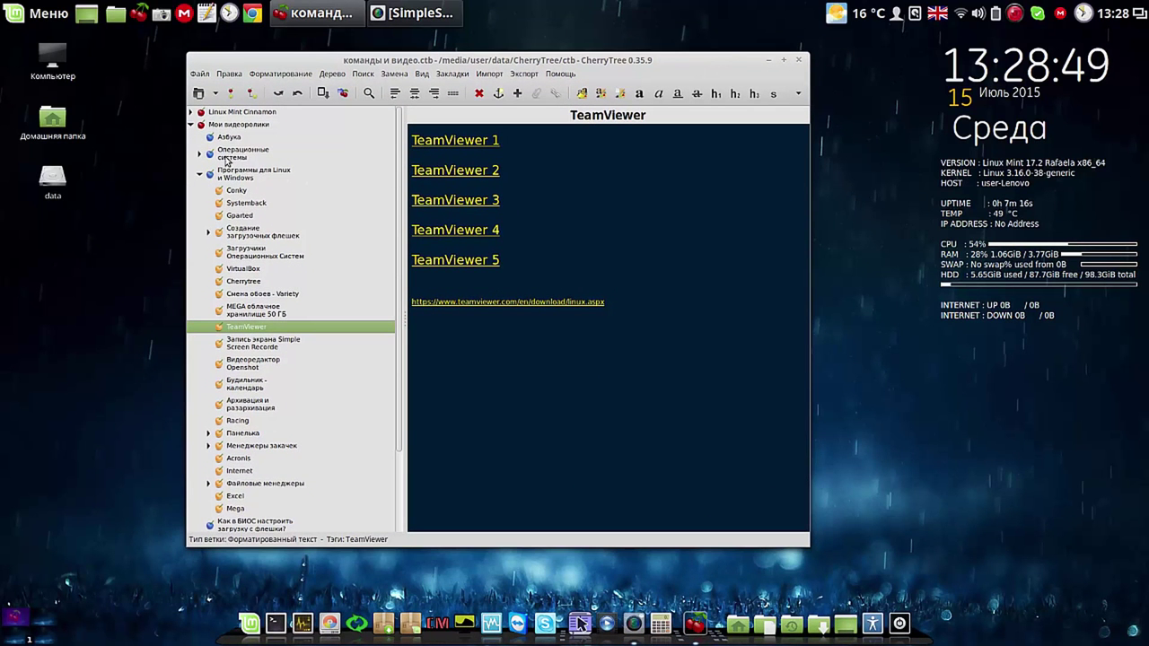
- Collapse and reopen the Мои видеоролики branch in CherryTree, and expand its Операционные системы node
click(190, 125)
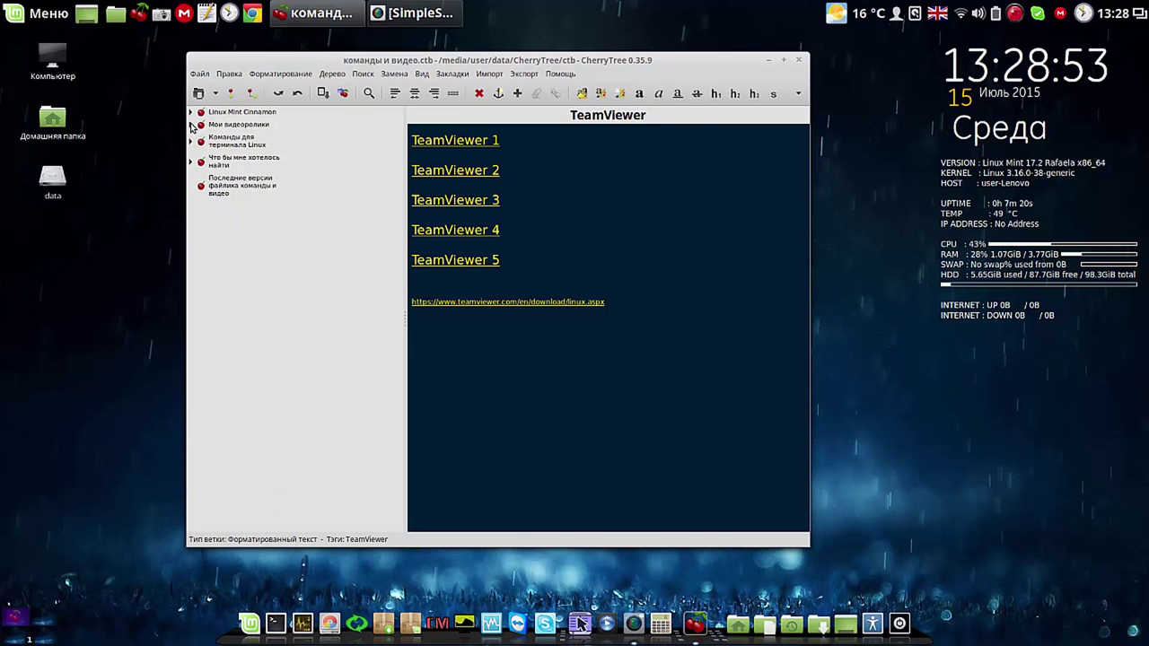
click(191, 124)
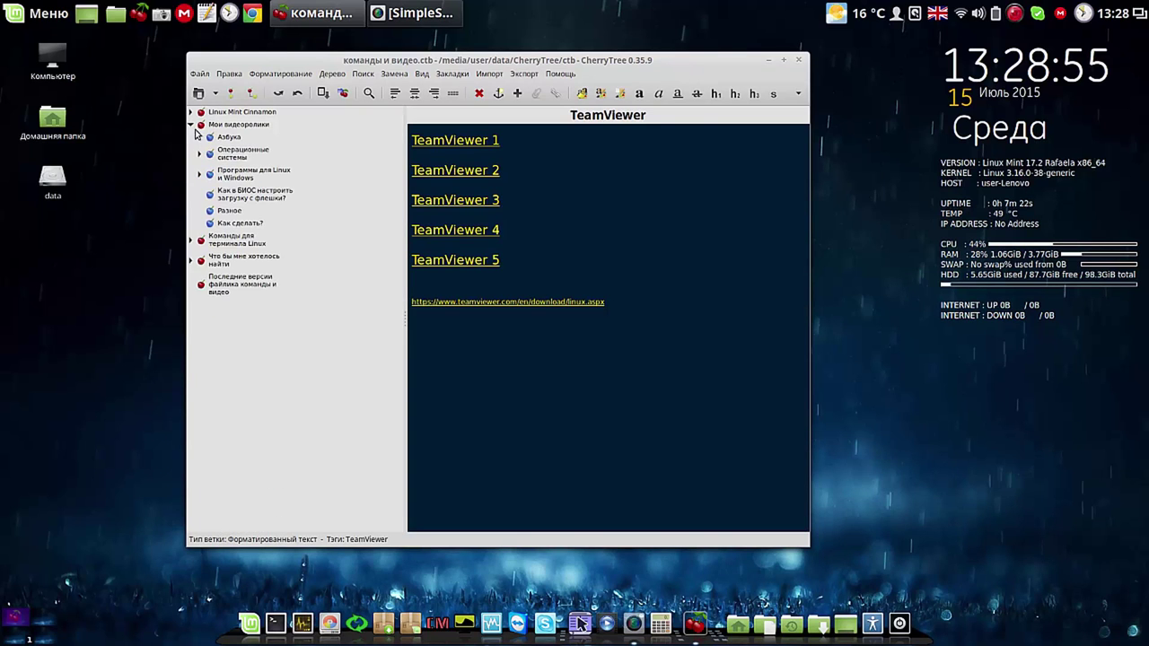
click(201, 155)
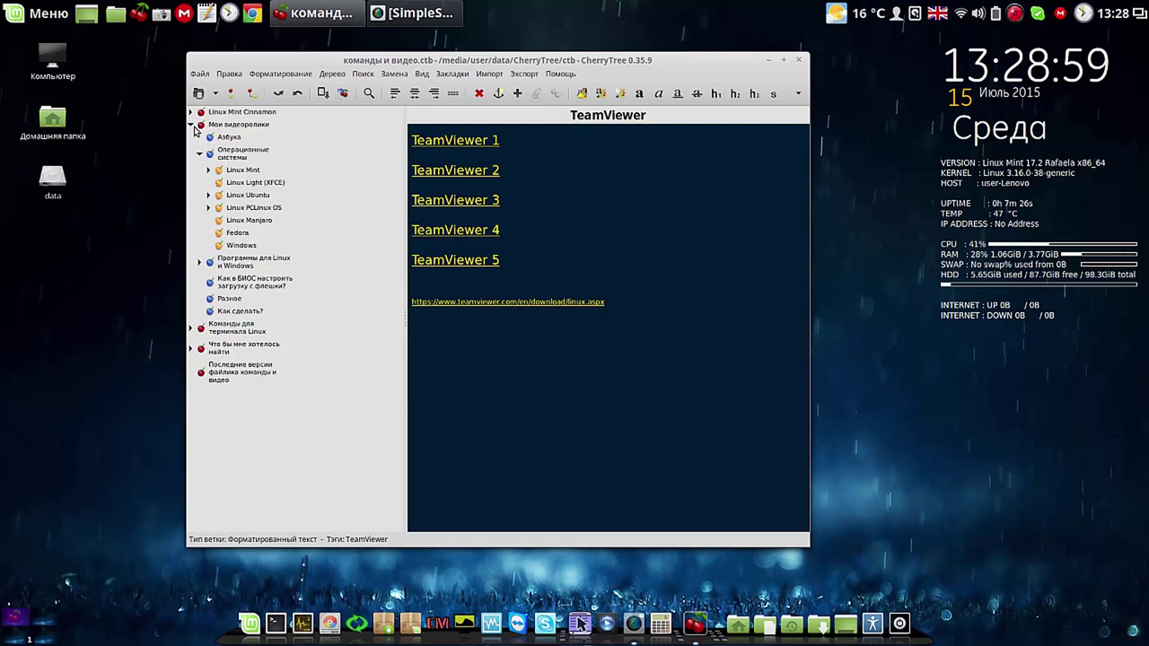
- Collapse the Мои видеоролики branch, and expand and collapse the Команды для терминала Linux branch
click(193, 126)
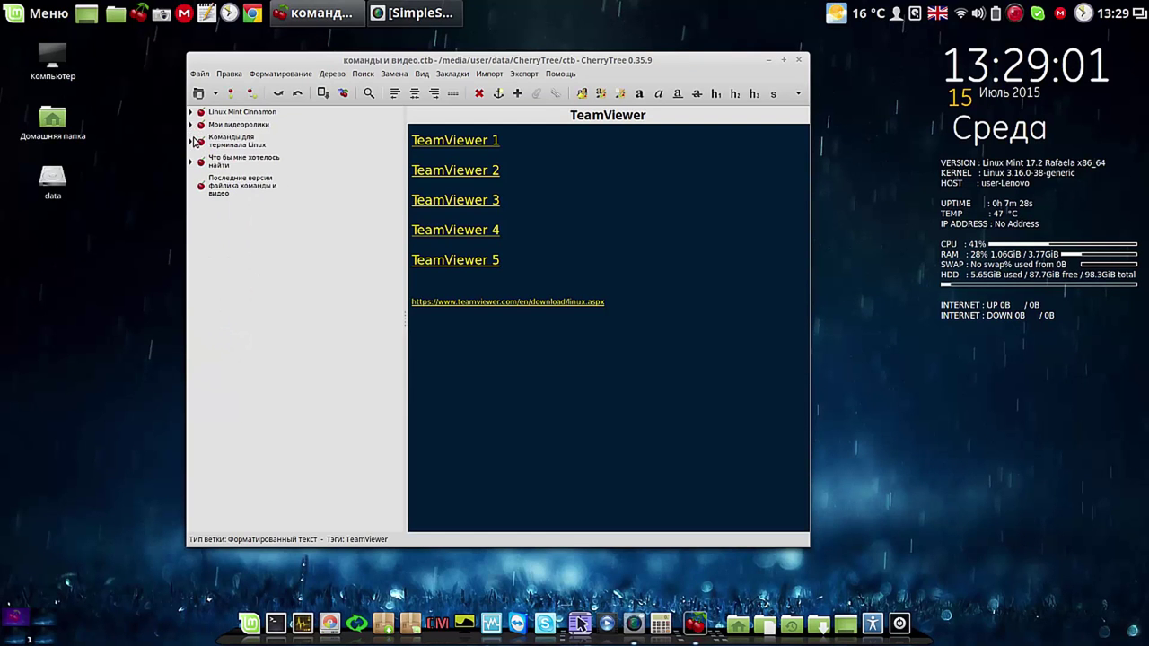
click(191, 142)
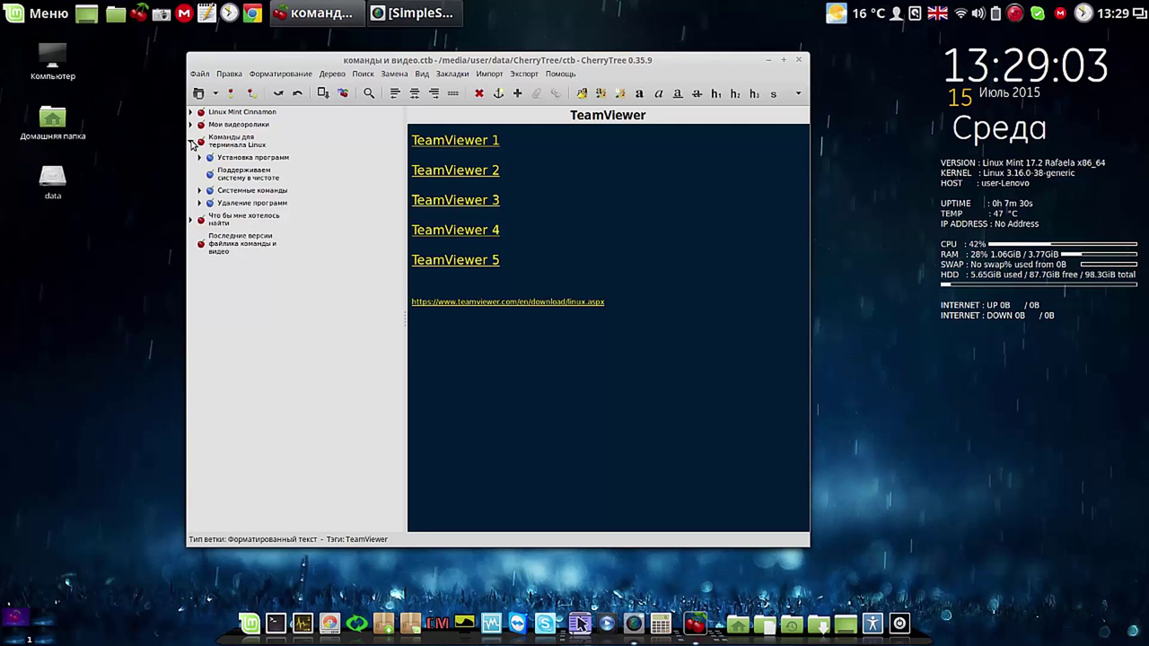
click(191, 142)
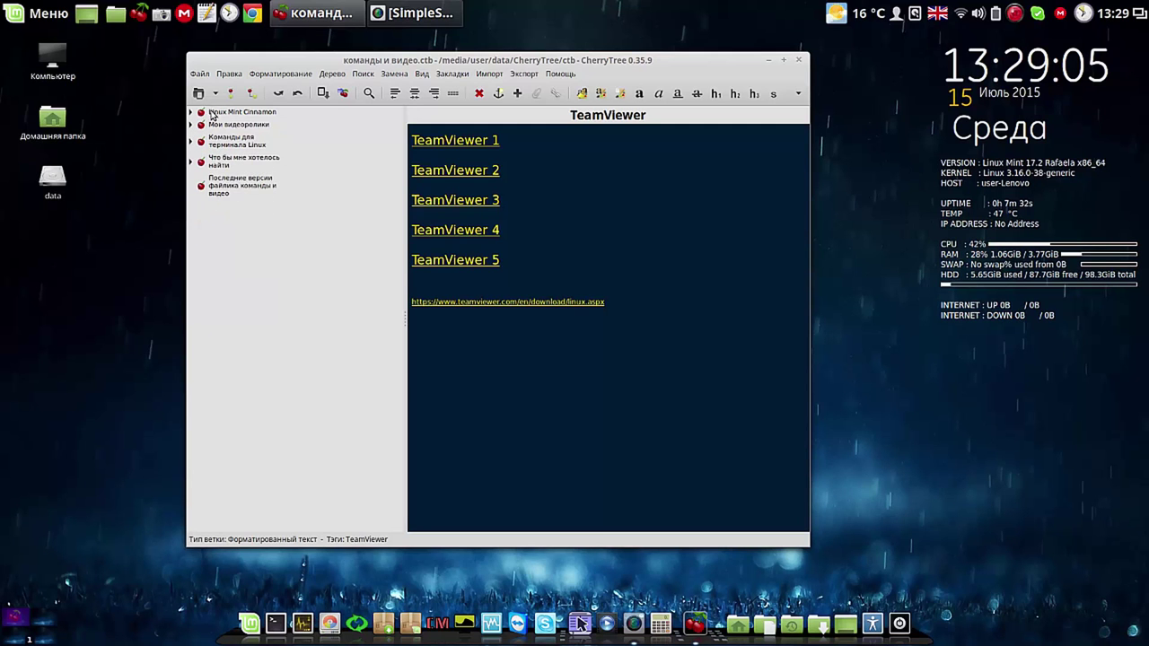
- View the Windows-installation and Linux Mint Cinnamon 17.2 pages in the Linux Mint Cinnamon branch, and collapse the branch
click(201, 114)
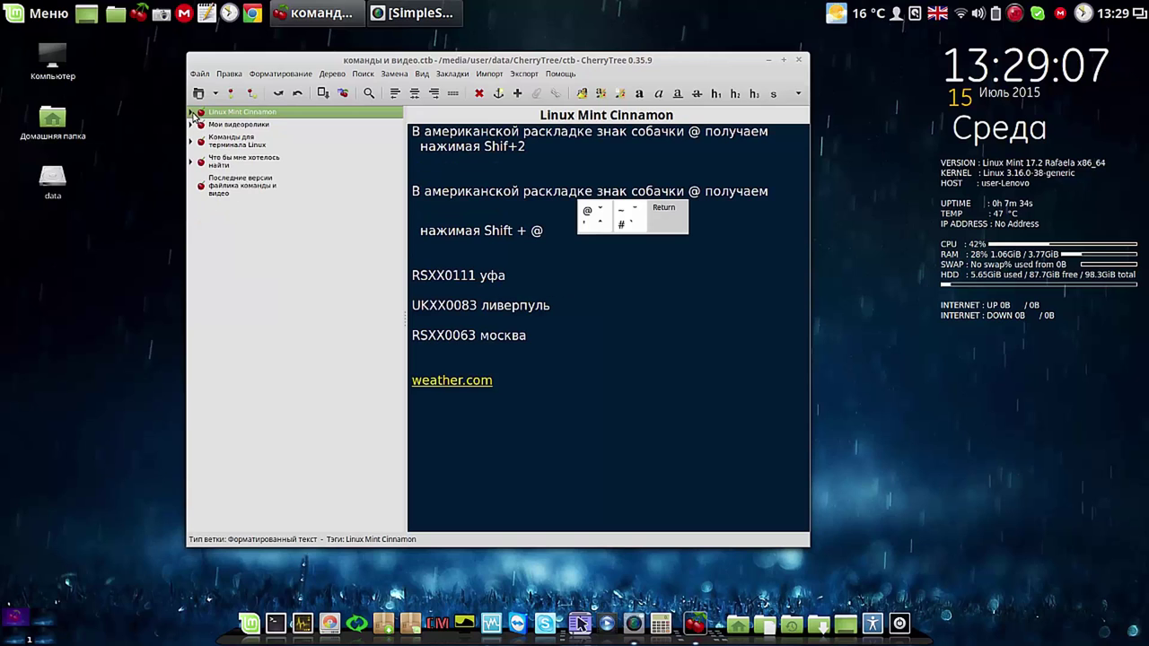
click(190, 113)
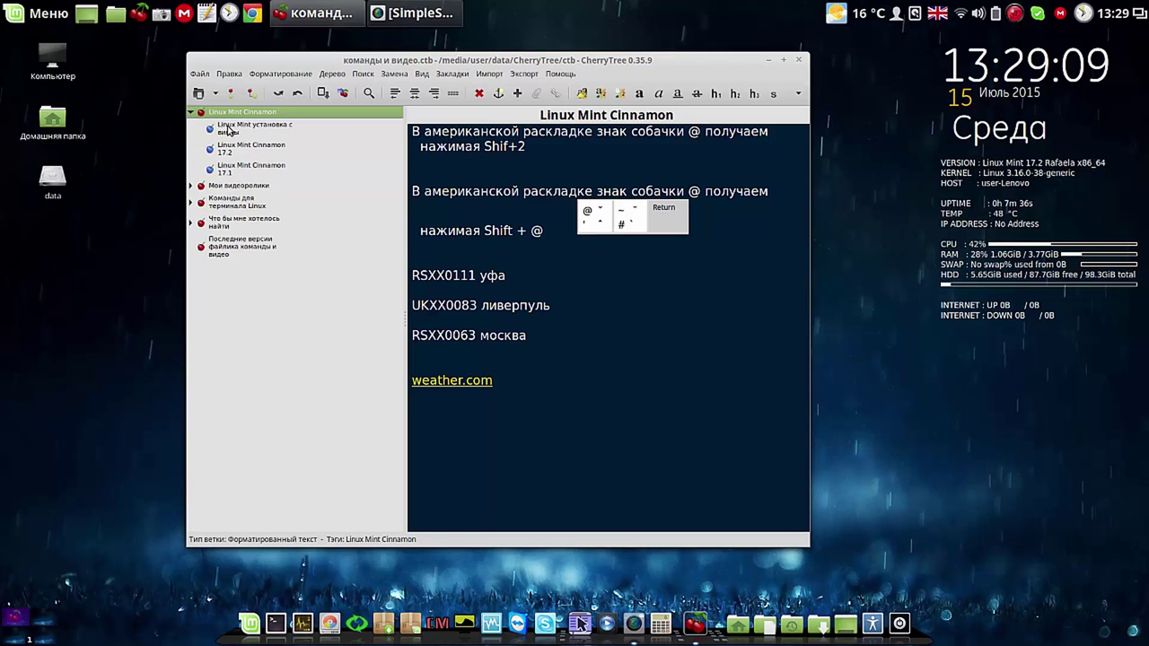
click(229, 130)
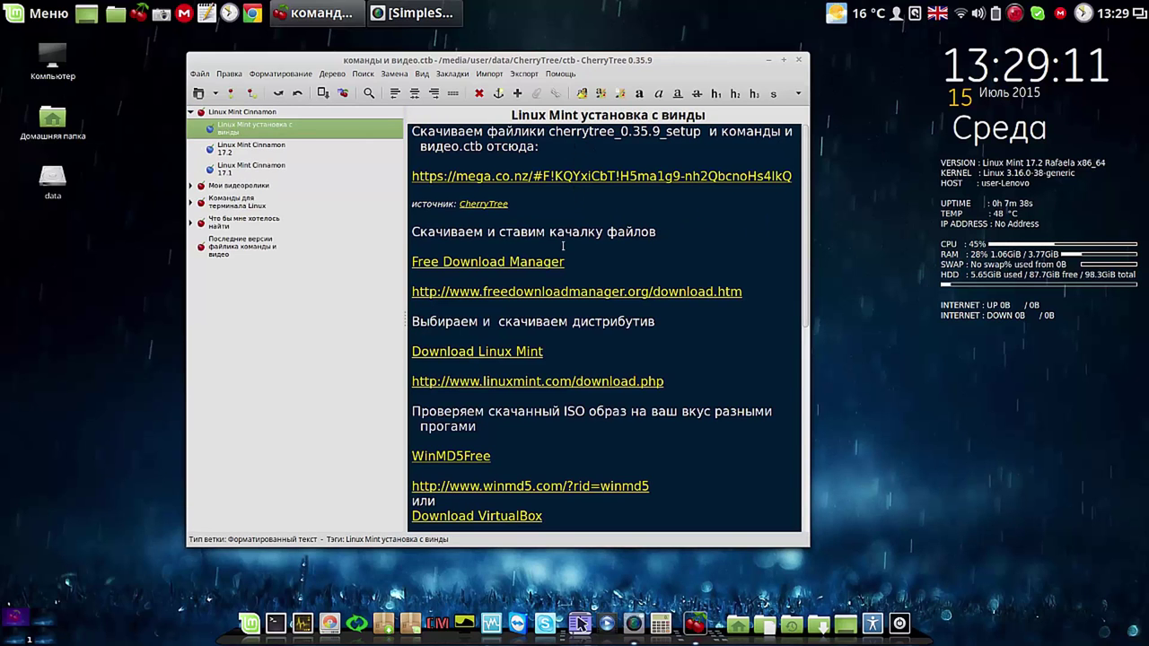
click(244, 148)
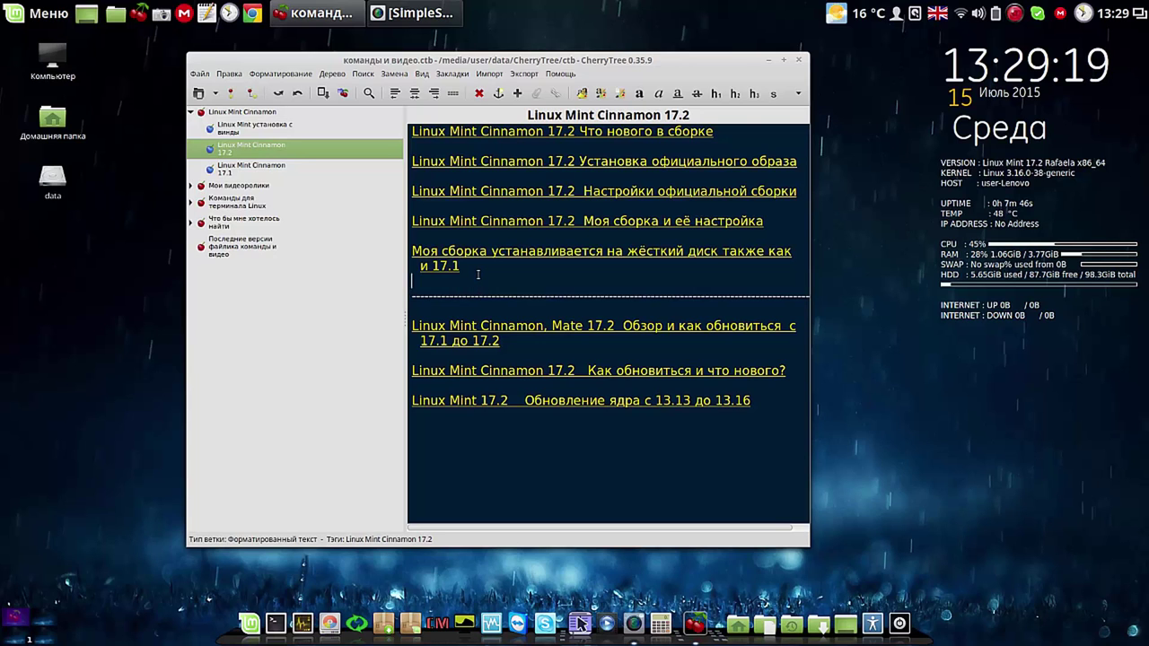
click(192, 113)
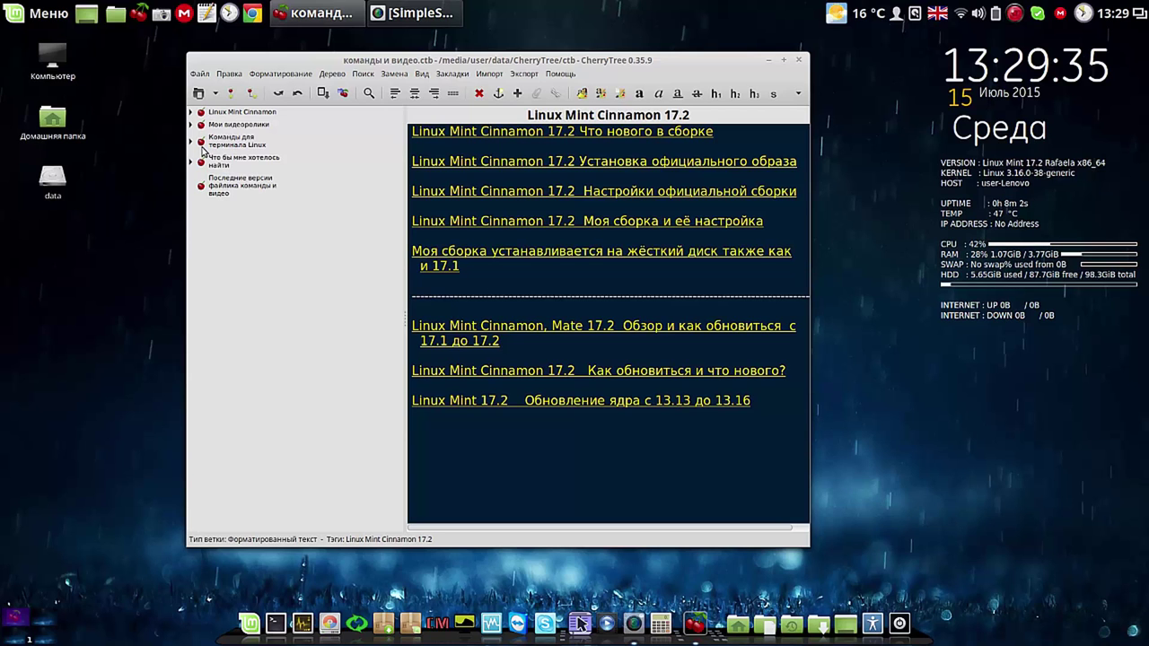
- Read through the Последние версии файлика команды и видео page and close CherryTree
click(235, 188)
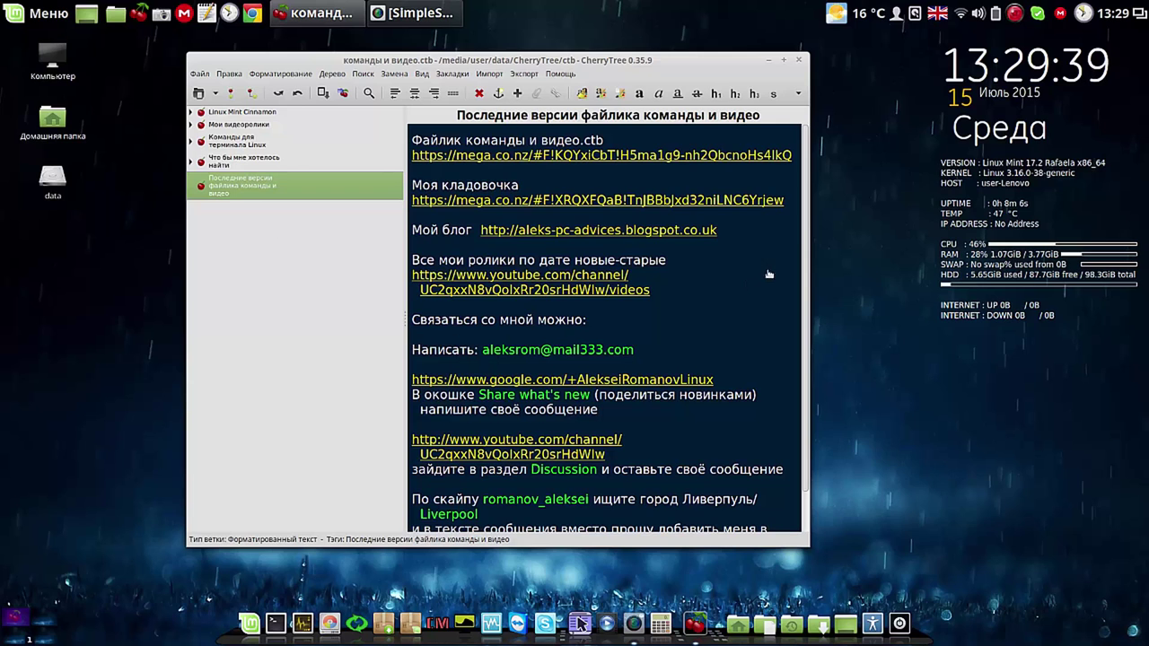
scroll(790, 282, down, 1)
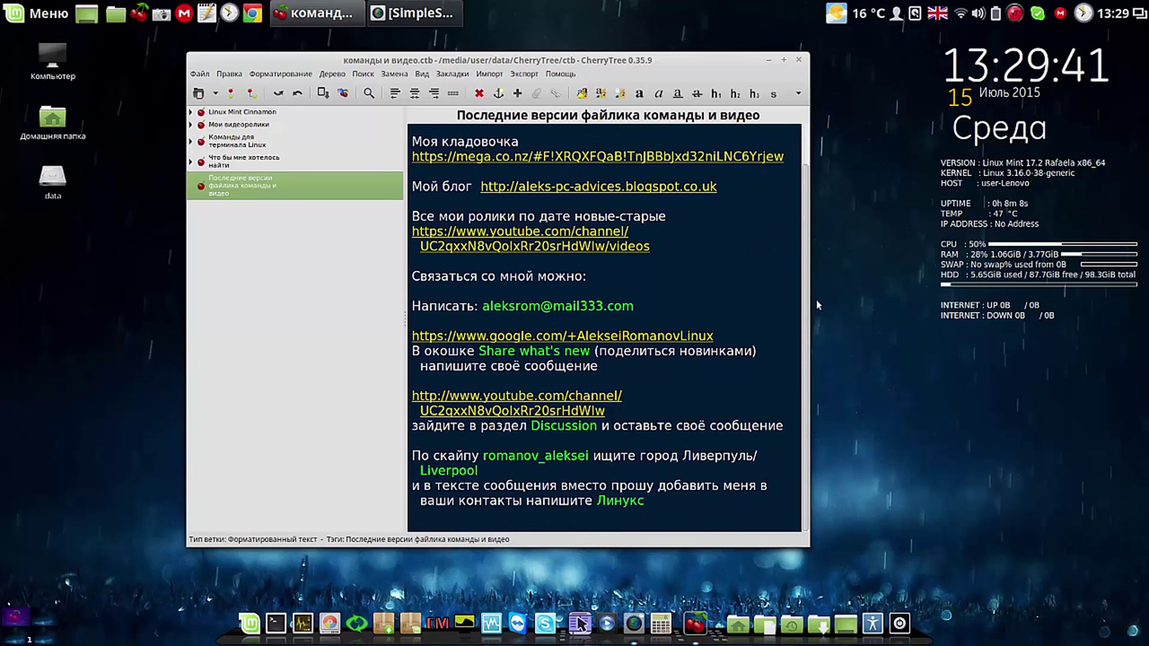
scroll(816, 299, up, 1)
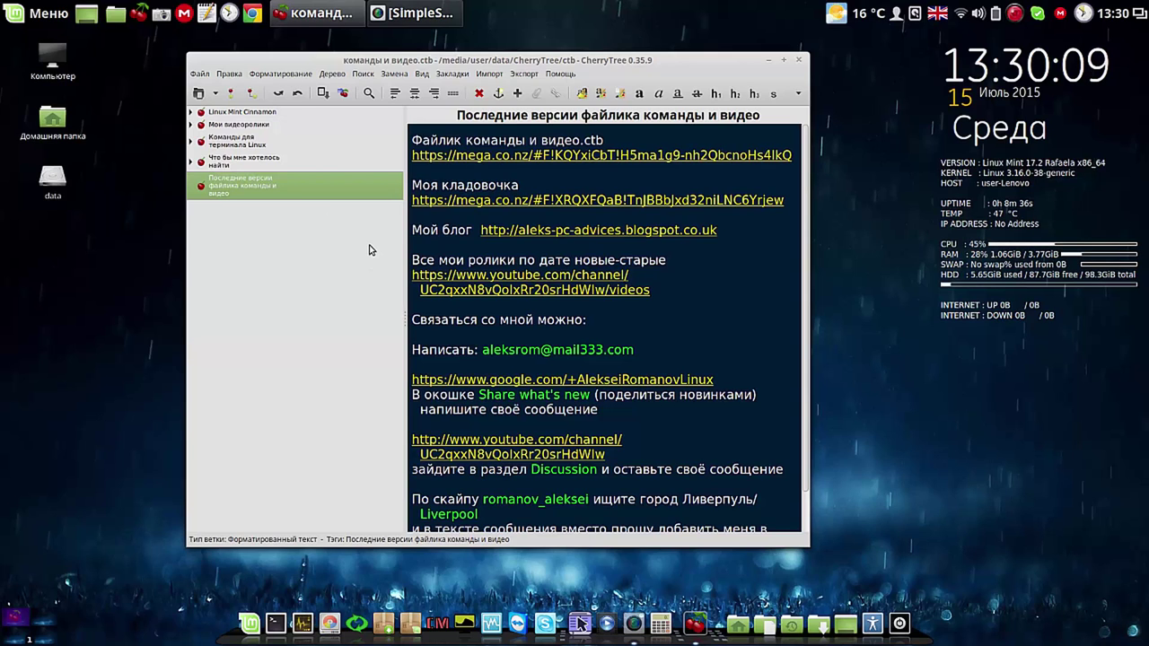
click(800, 61)
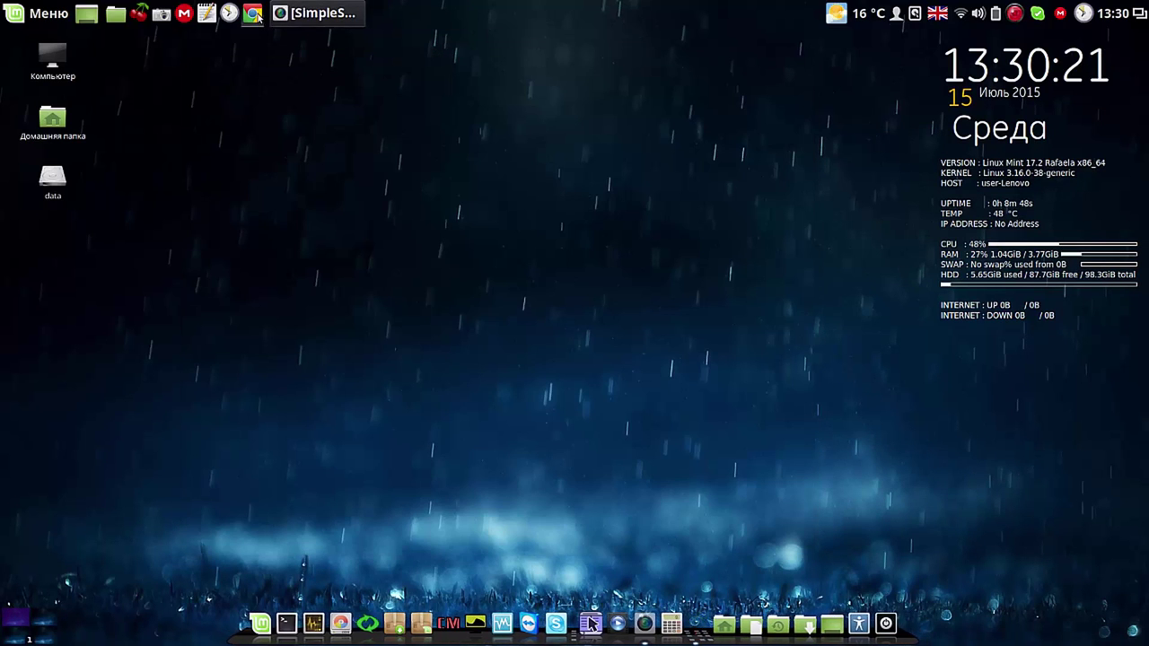
- Switch to Chrome and open the Linux Mint Cinnamon 17.2 Моя сборка и её настройка video down to its description
click(254, 14)
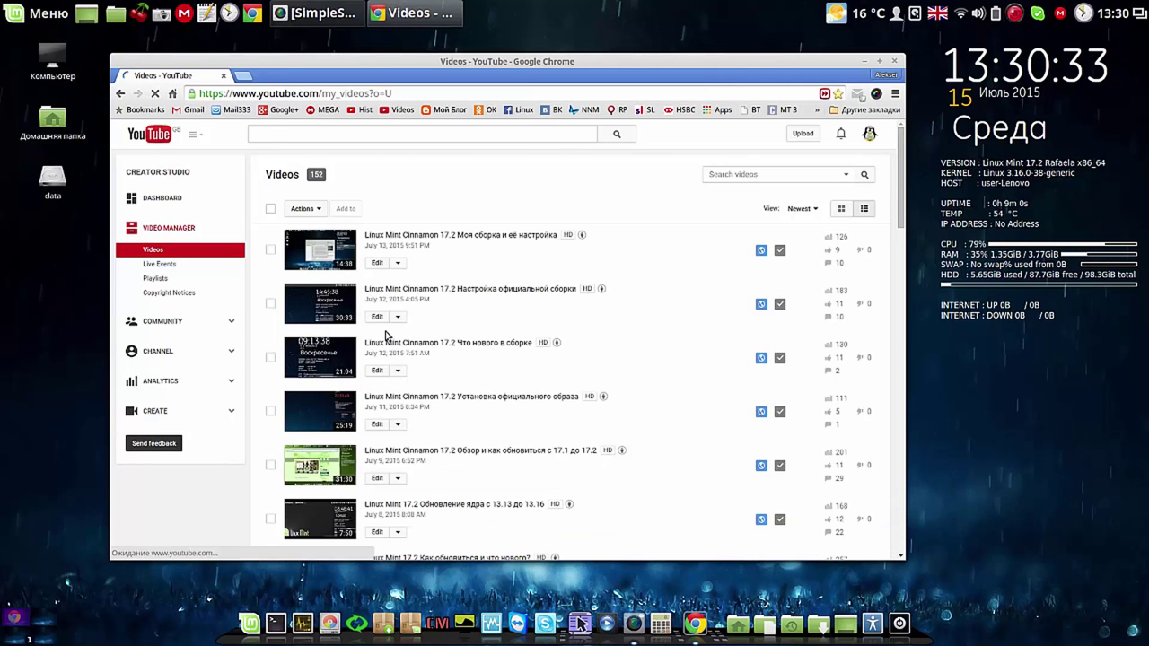
click(480, 237)
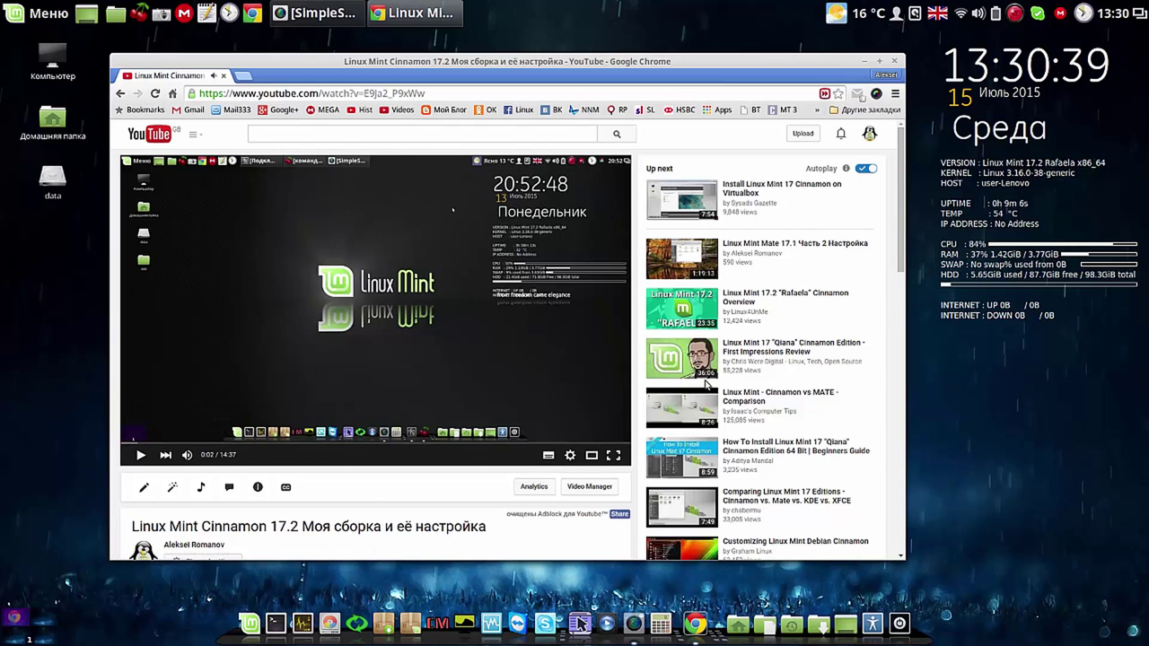
scroll(900, 213, down, 3)
scroll(899, 213, down, 3)
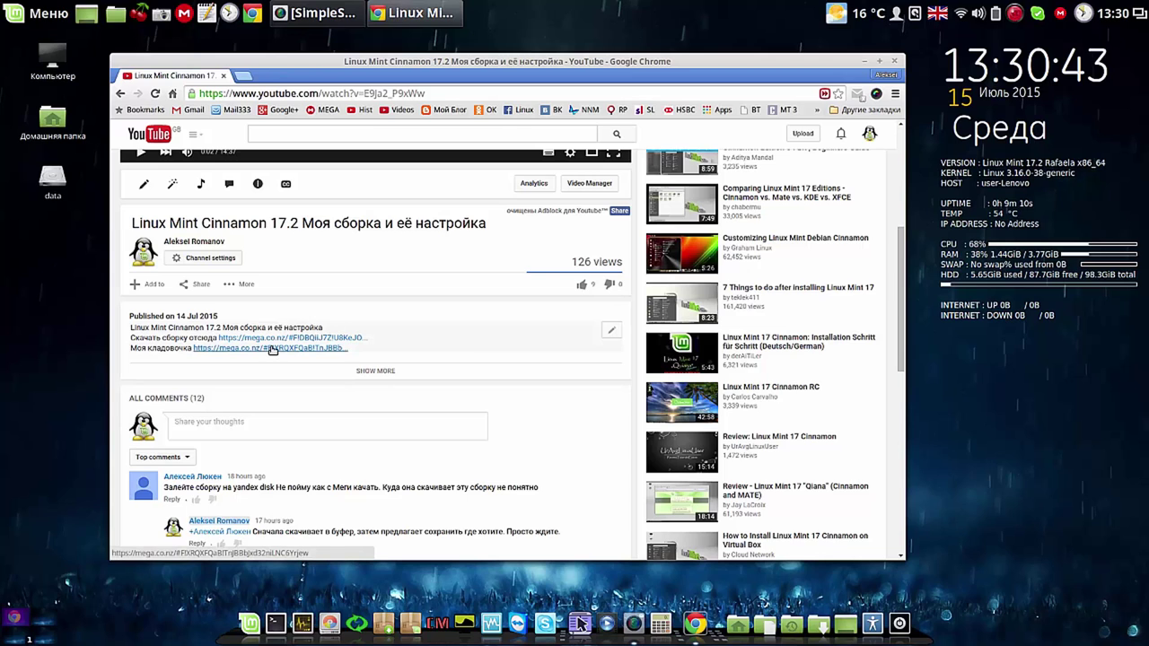
- Open the Моя кладовочка link from the video description, continue on mega.co.nz and view the Cherry Sync folder
click(273, 348)
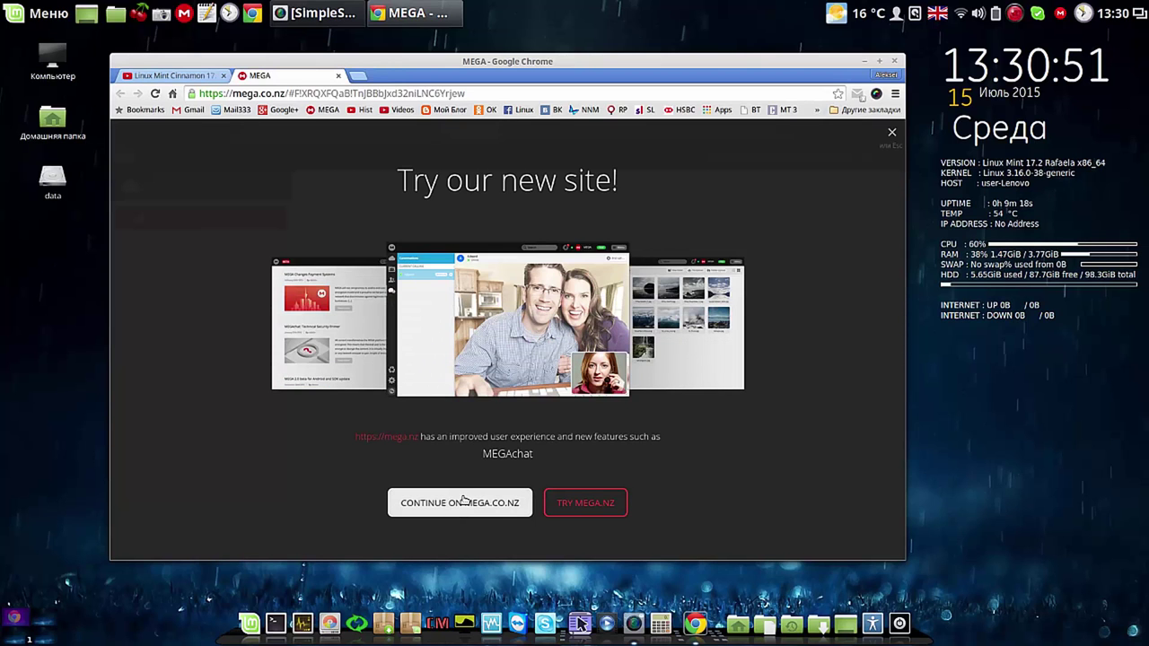
click(464, 502)
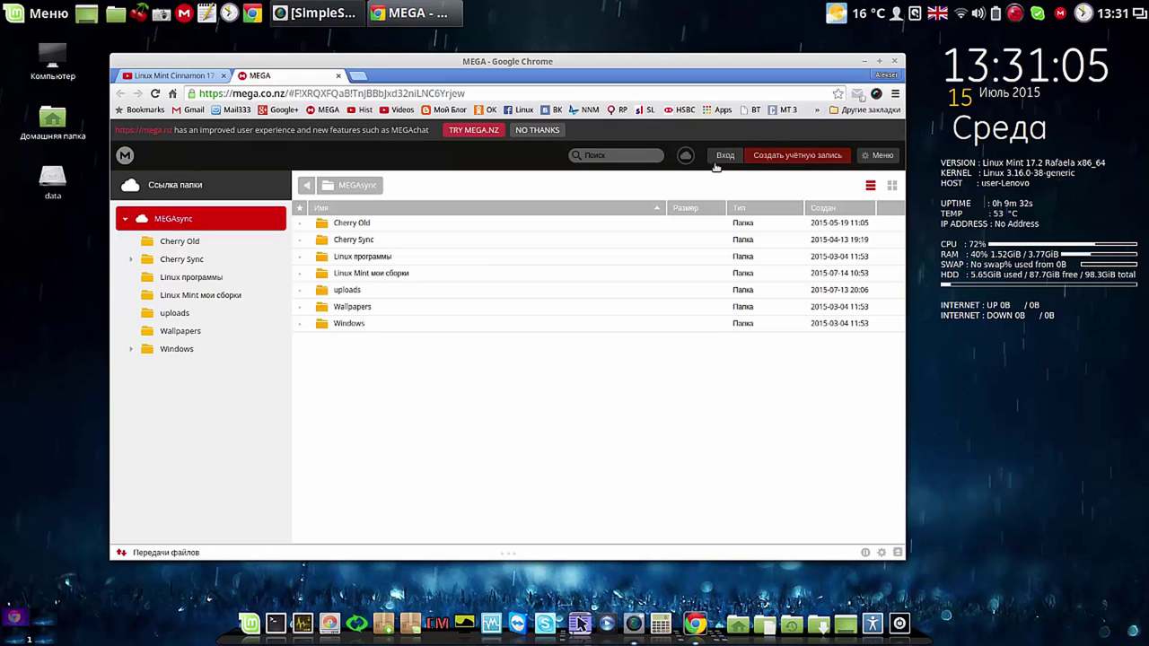
click(180, 259)
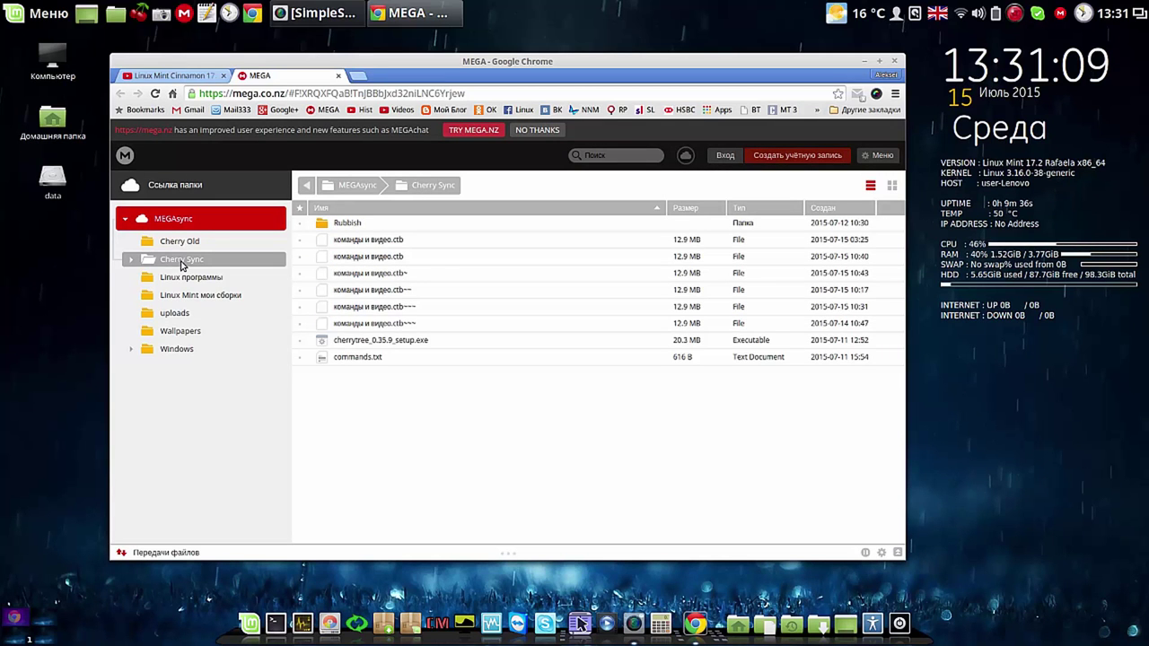
click(396, 244)
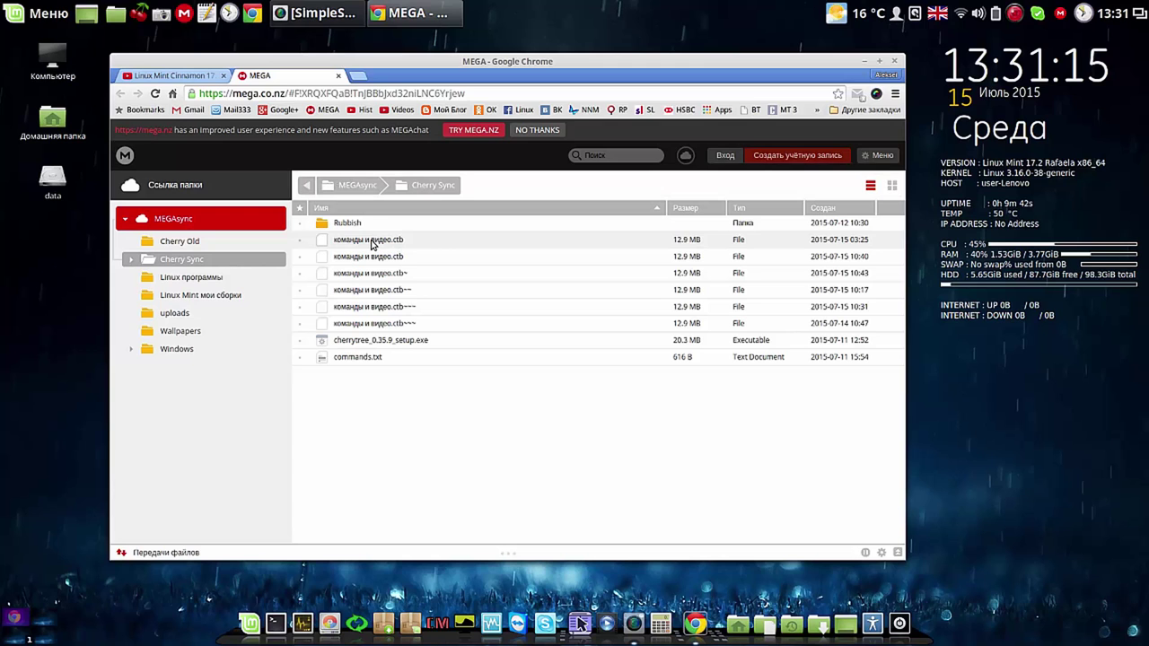
click(372, 244)
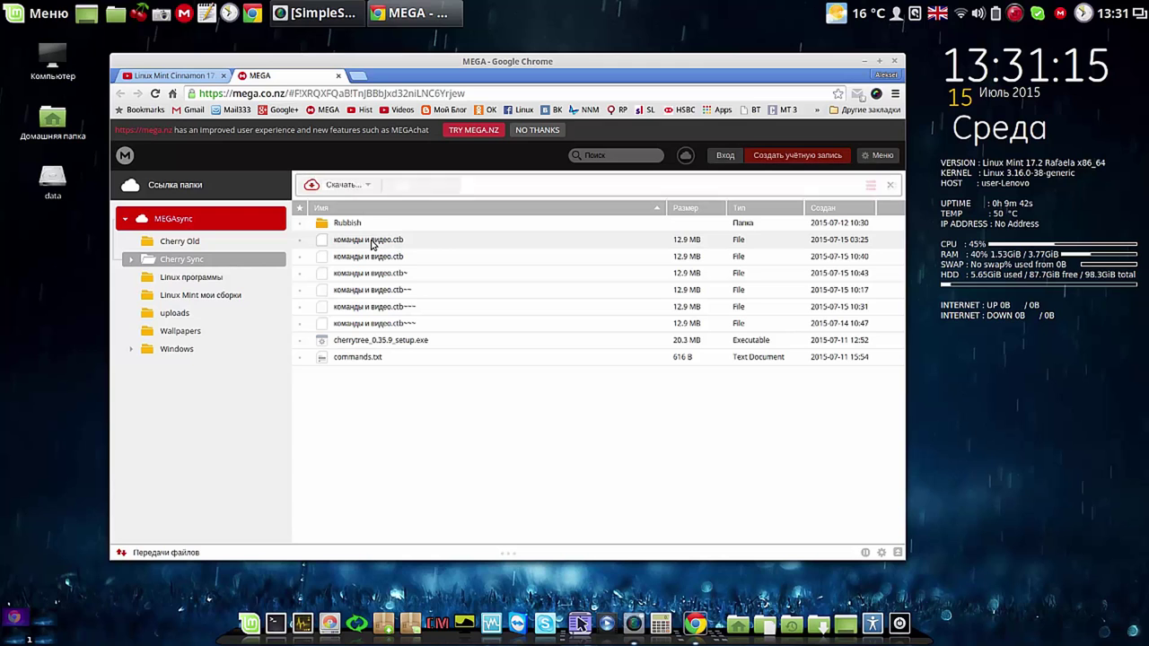
click(367, 185)
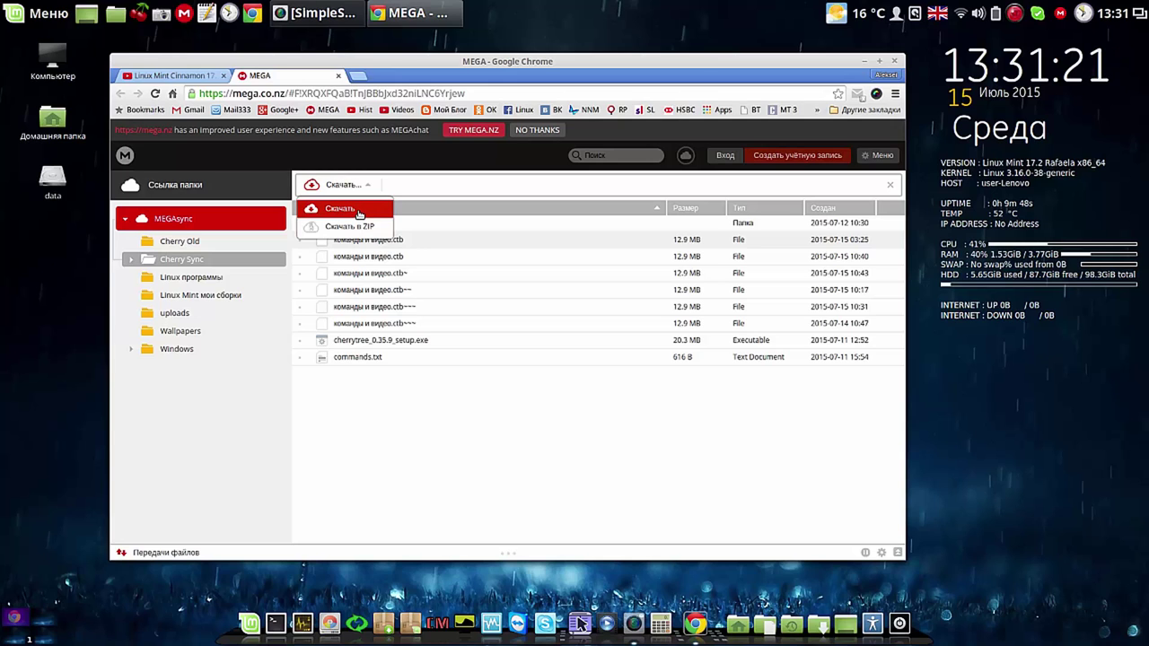
click(358, 212)
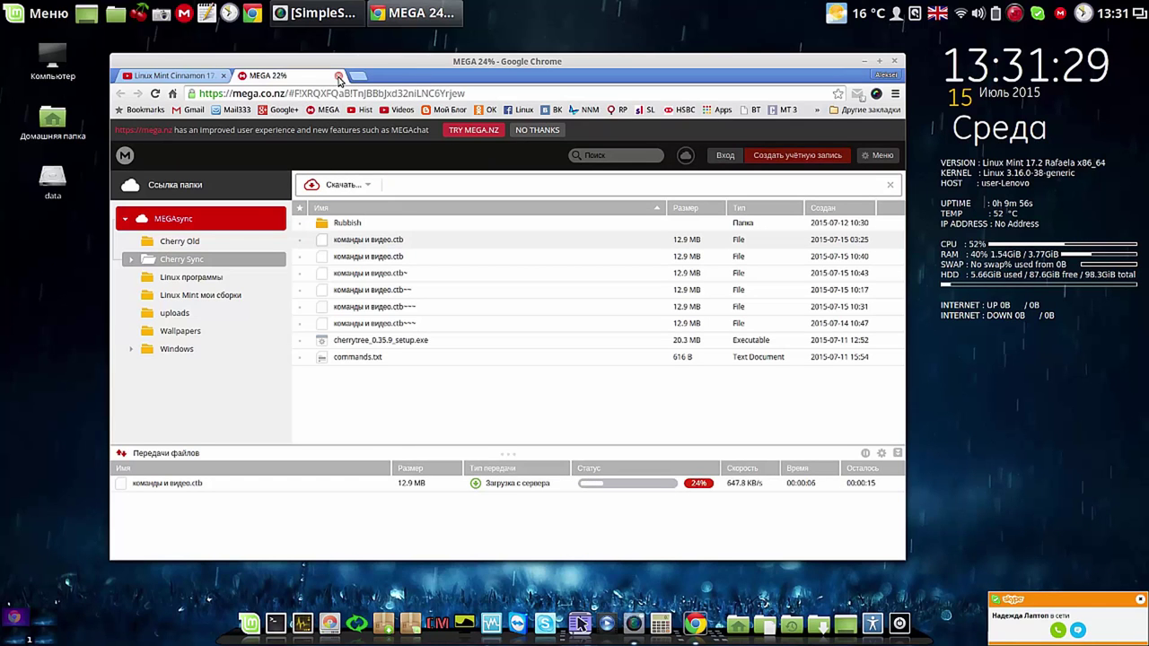
- Leave the MEGA page with its transfer unfinished and close Chrome, cancelling the open video description edit
click(338, 78)
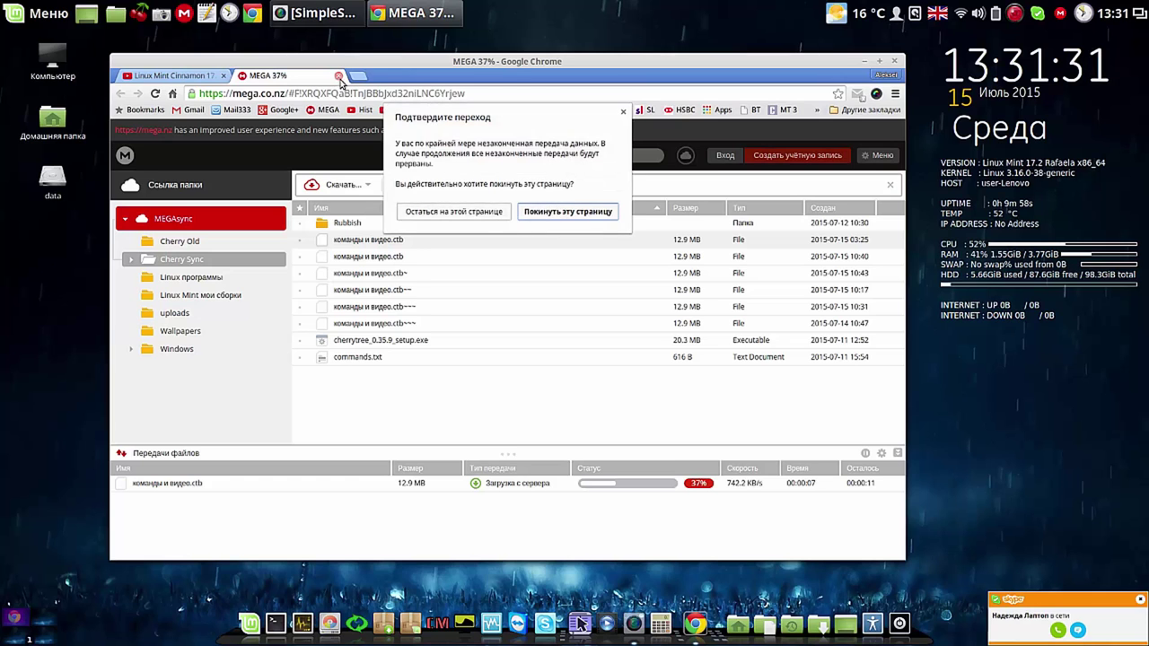
click(531, 215)
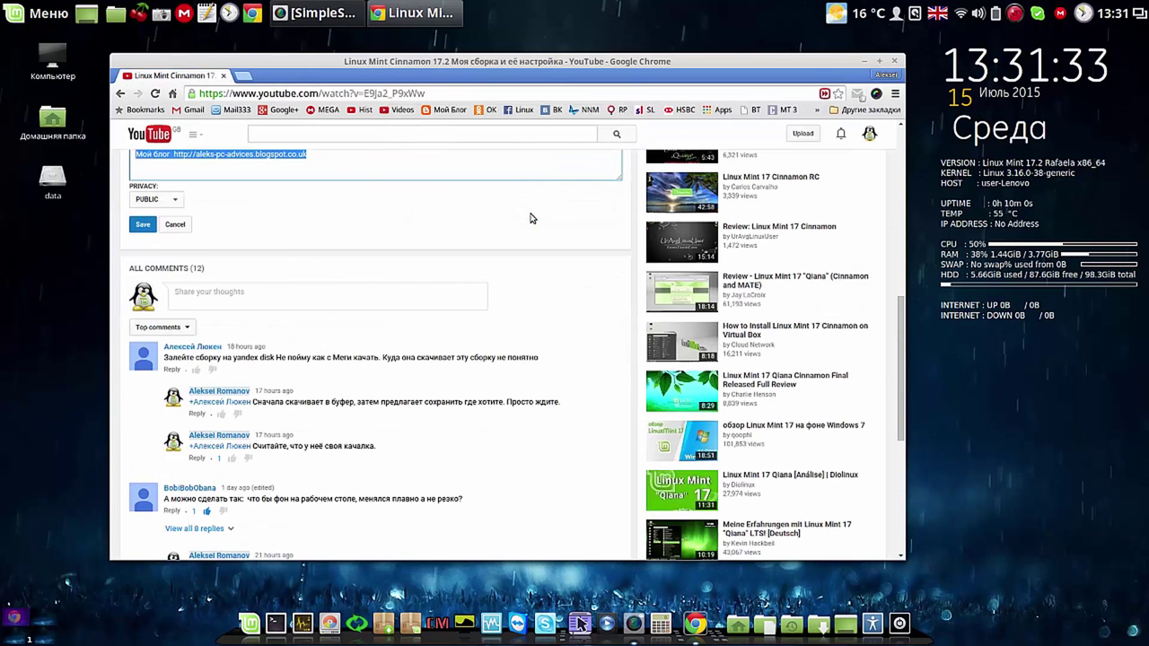
click(175, 225)
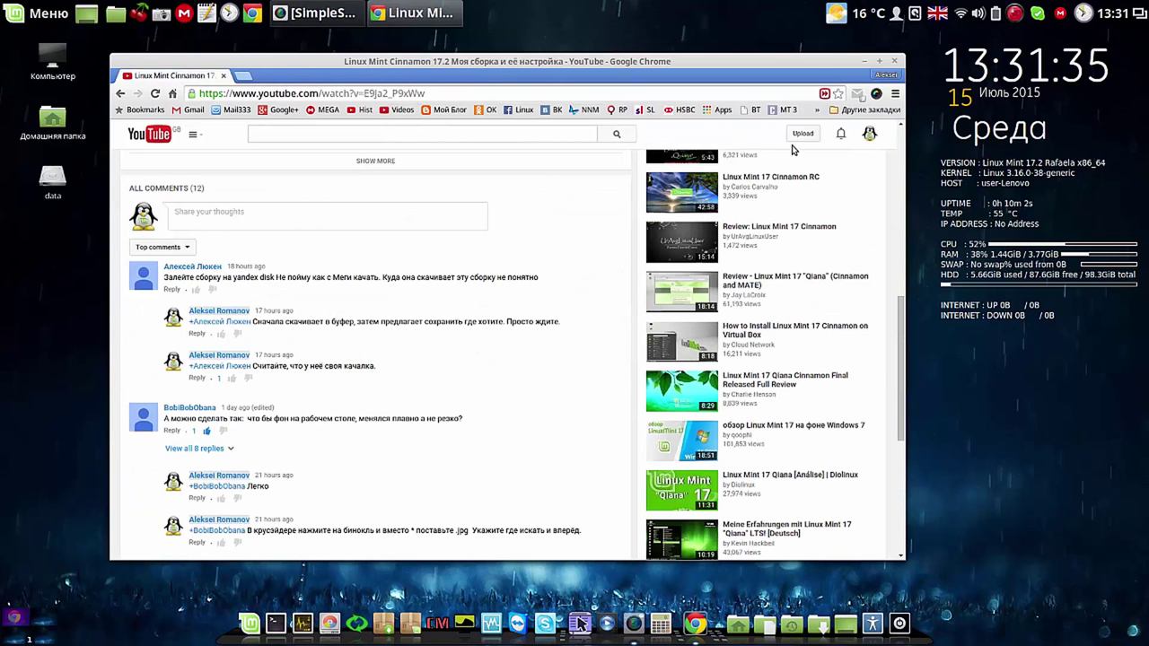
click(894, 61)
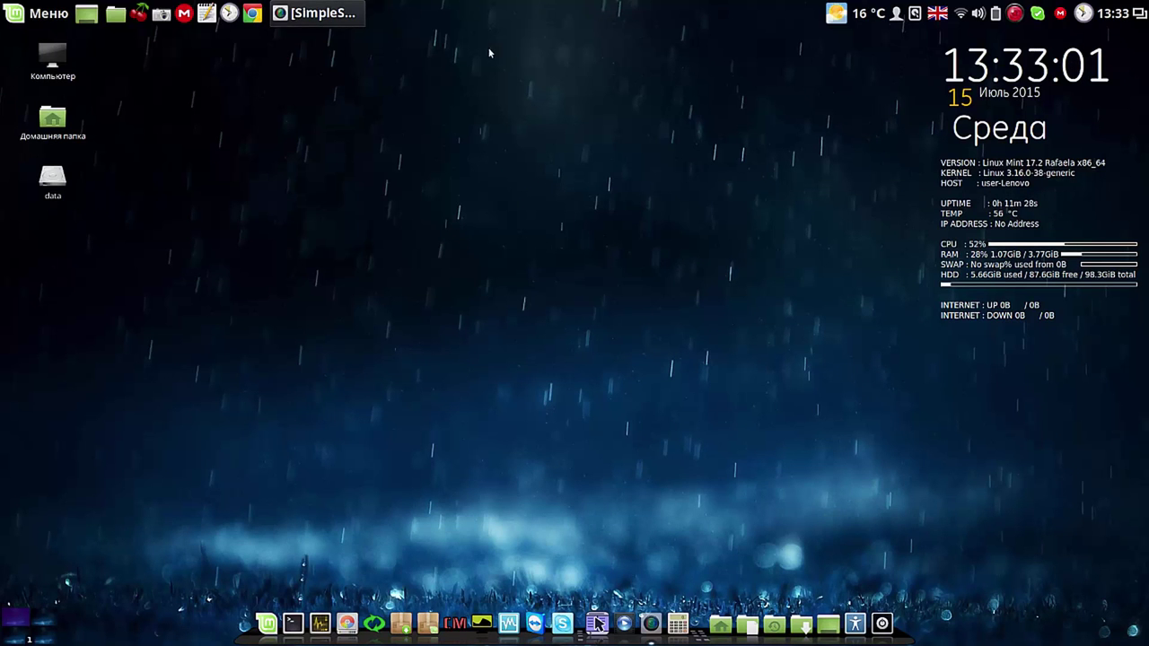
- Uninstall Brasero from the Аудио и видео applications, entering the account password and confirming the package removal
click(52, 14)
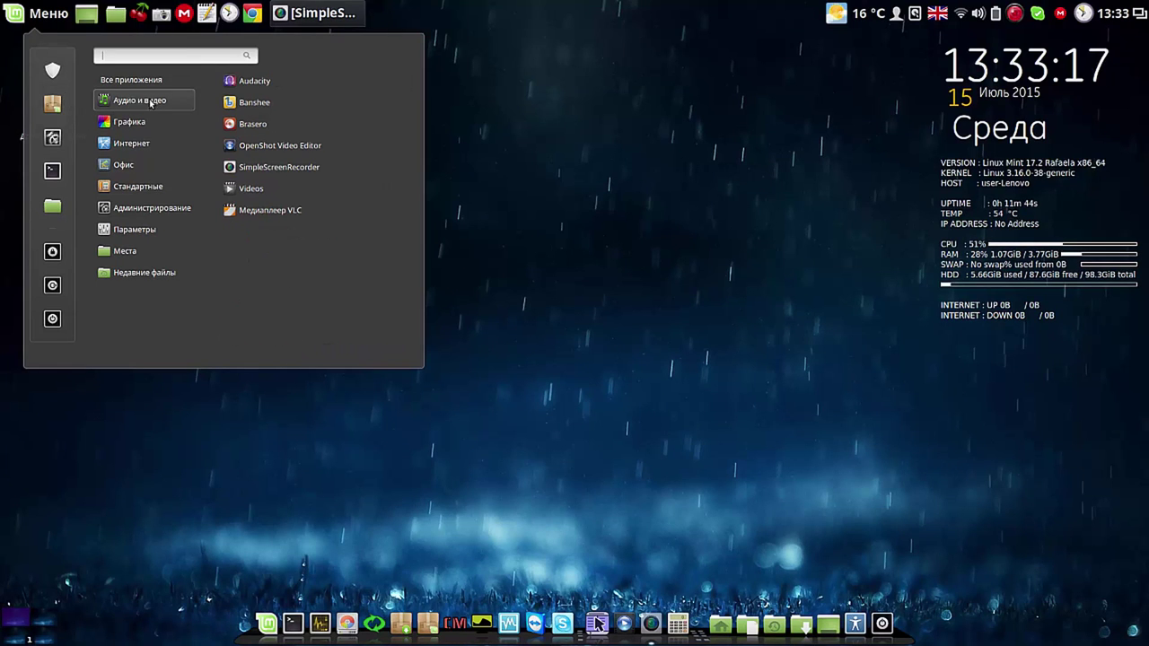
right_click(306, 125)
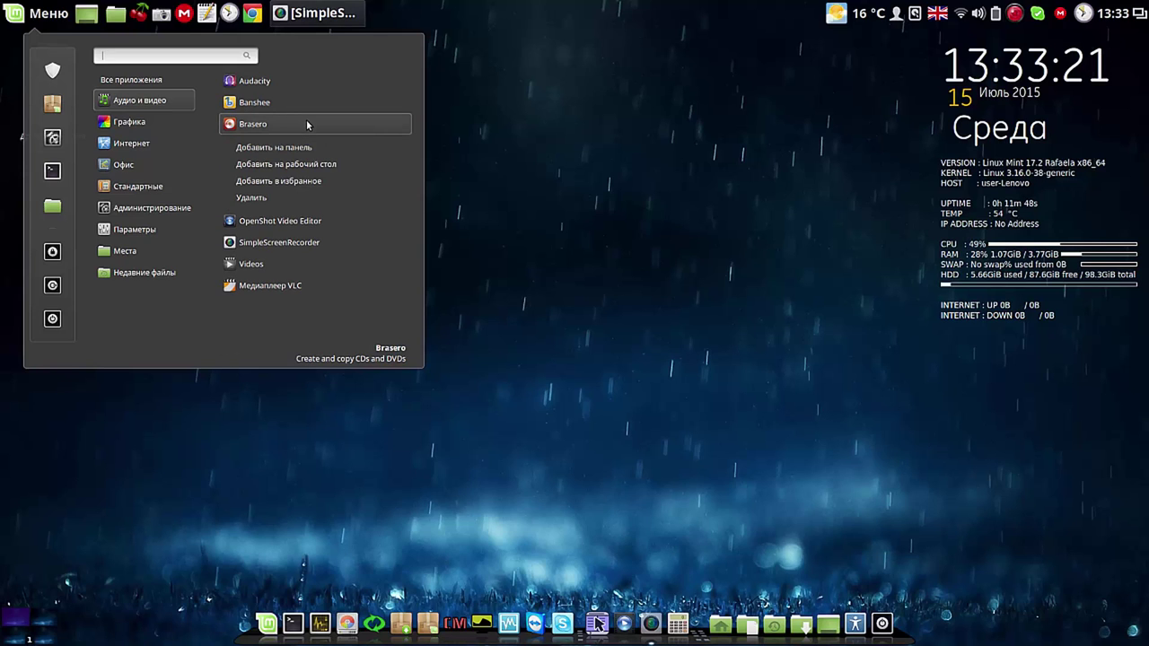
click(271, 198)
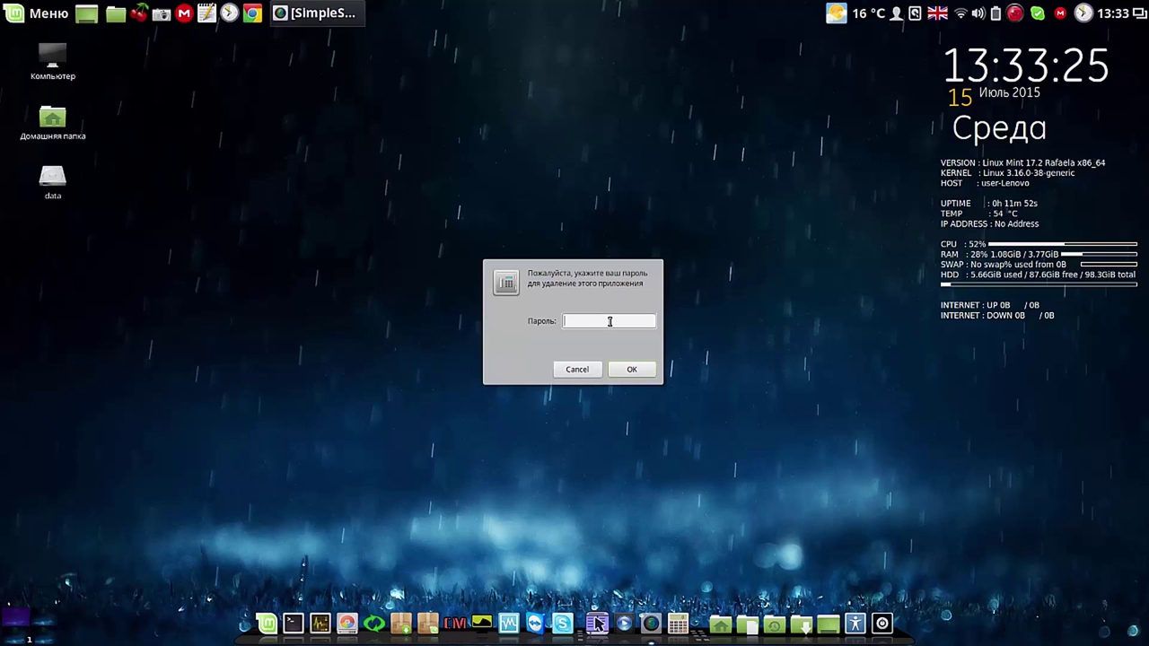
text(***)
key(Return)
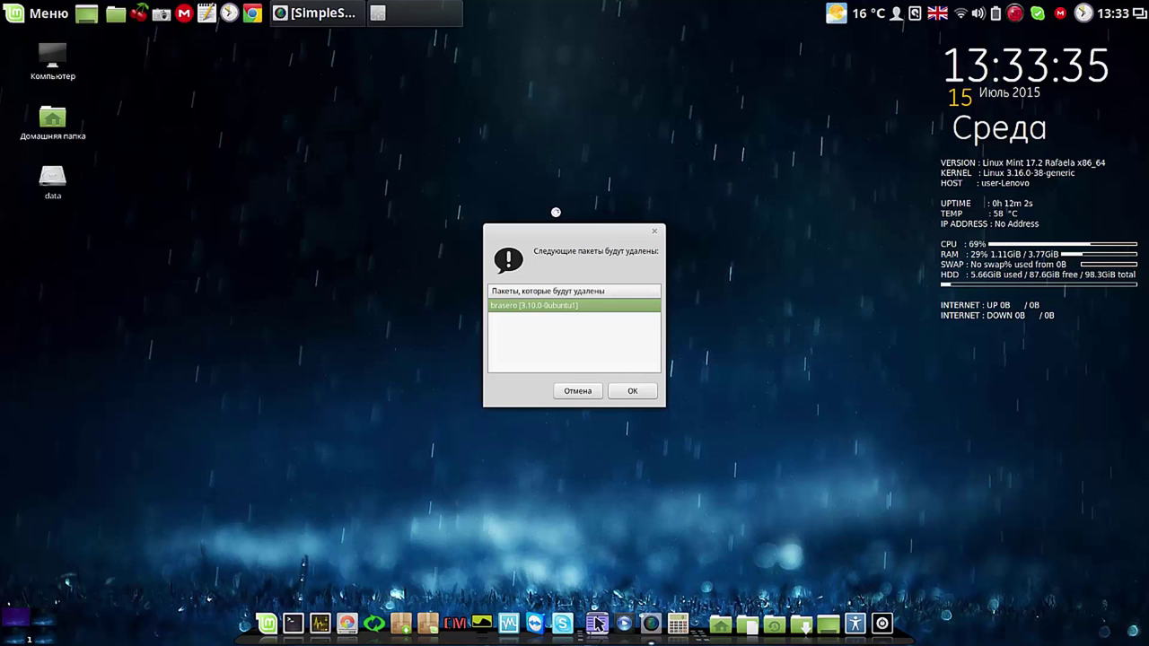
click(645, 394)
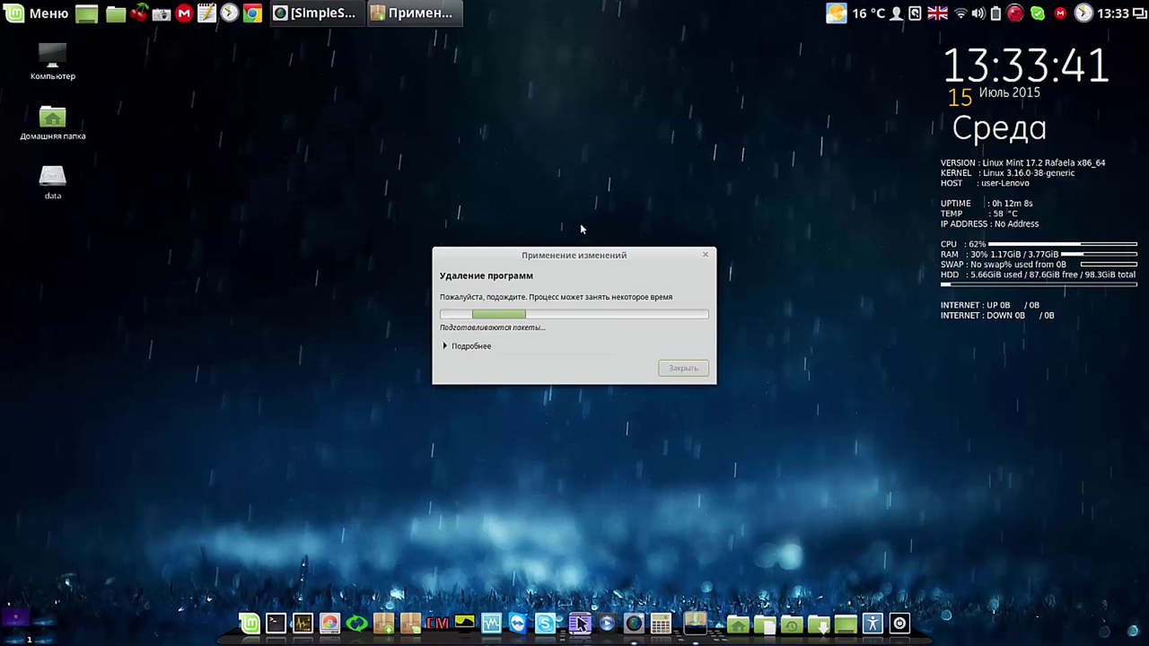
drag(598, 254, 574, 166)
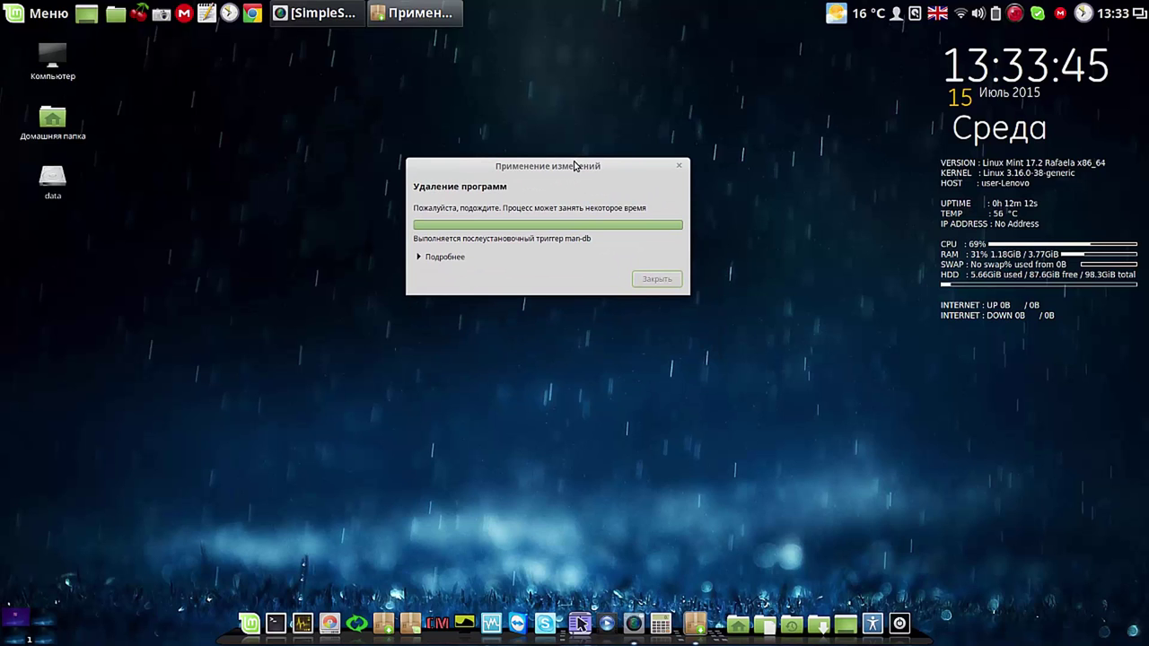